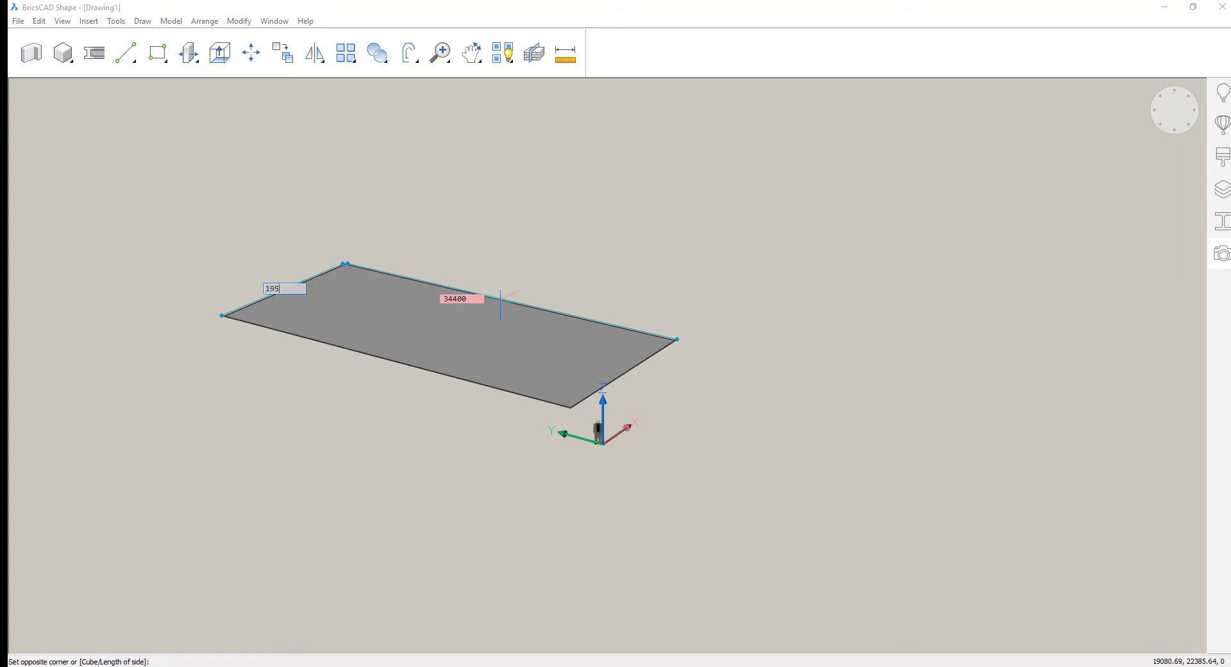
Complete the box with a 19500 by 34400 base and give it a height.
{"action": "key", "text": "Tab"}
{"action": "key", "text": "Return"}
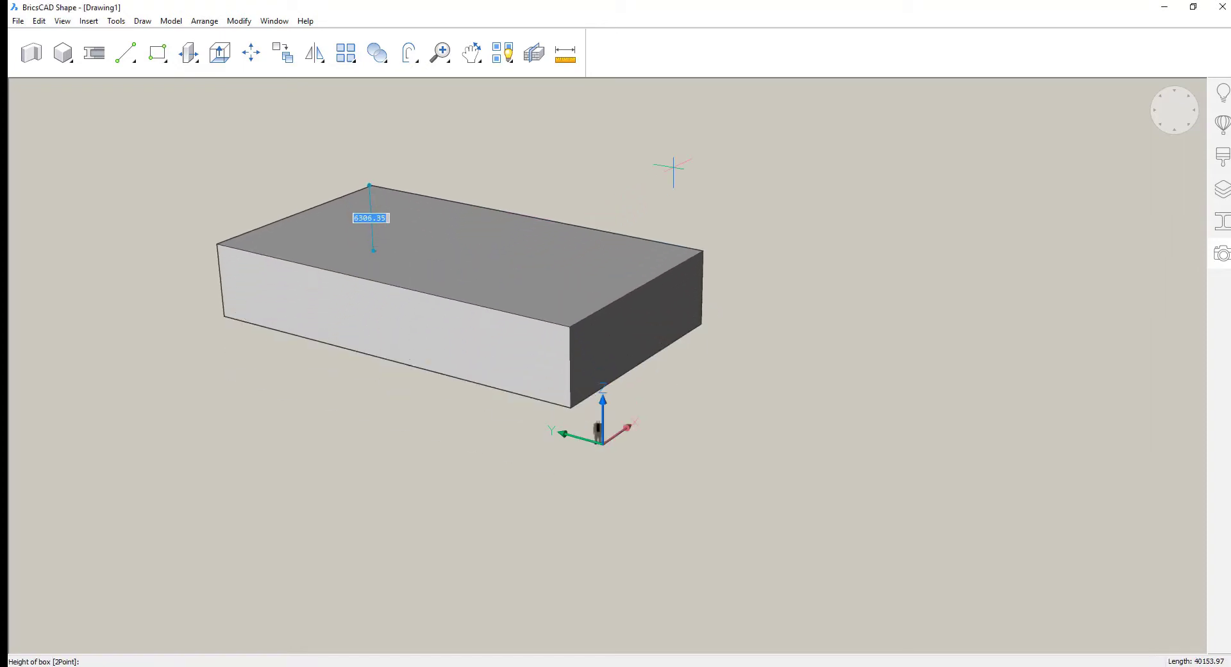
{"action": "key", "text": "Return"}
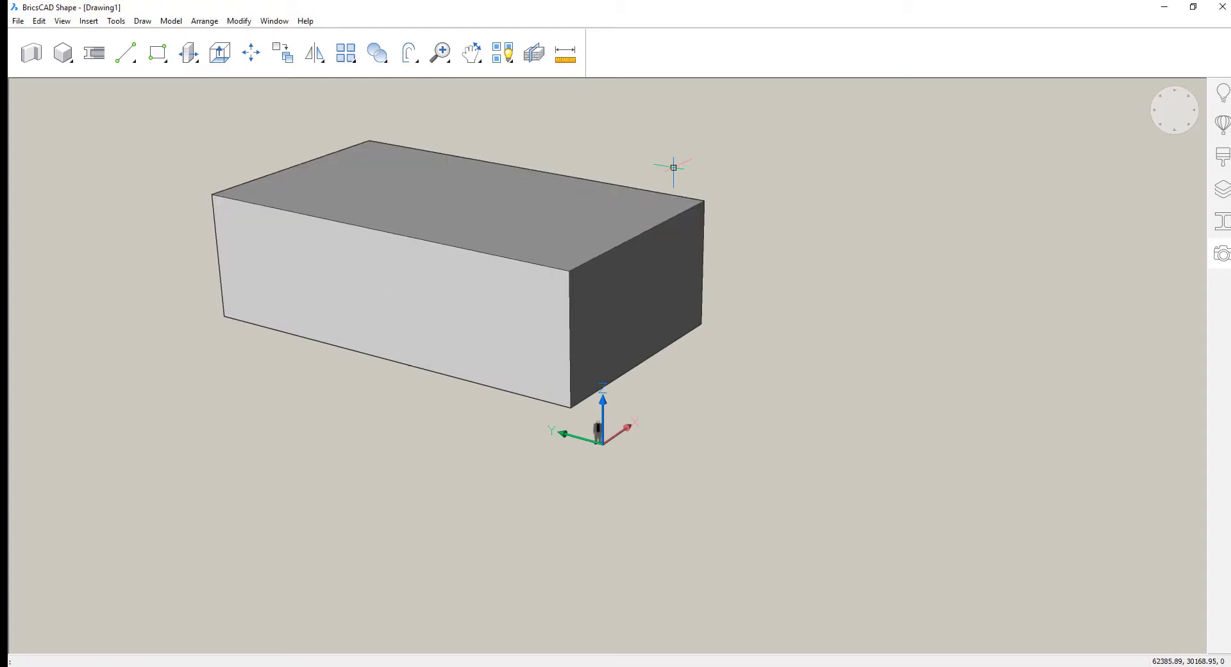
Tilt one long side face of the box inward by rotating it about its bottom edge.
{"action": "middle_click_drag", "start_coordinate": [848, 354], "coordinate": [873, 502], "text": "shift"}
{"action": "scroll", "coordinate": [873, 502], "scroll_direction": "up", "scroll_amount": 1}
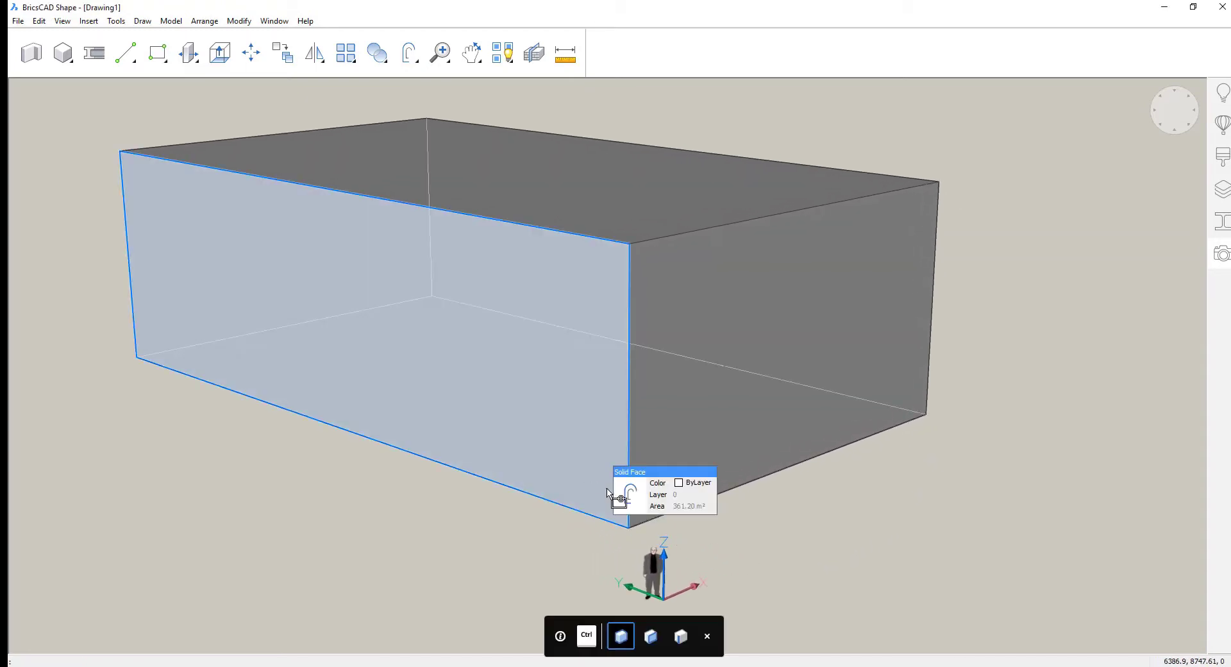
{"action": "left_click", "coordinate": [606, 491]}
{"action": "left_click", "coordinate": [594, 513]}
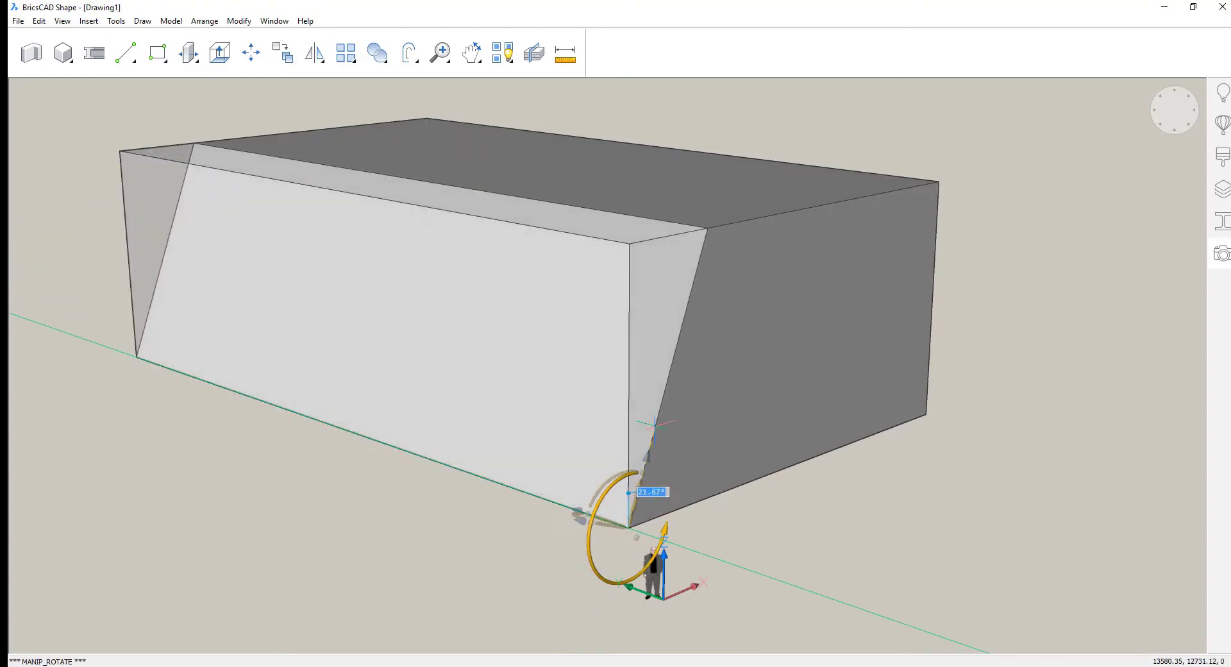
{"action": "left_click", "coordinate": [654, 425]}
{"action": "middle_click_drag", "start_coordinate": [651, 426], "coordinate": [289, 440], "text": "shift"}
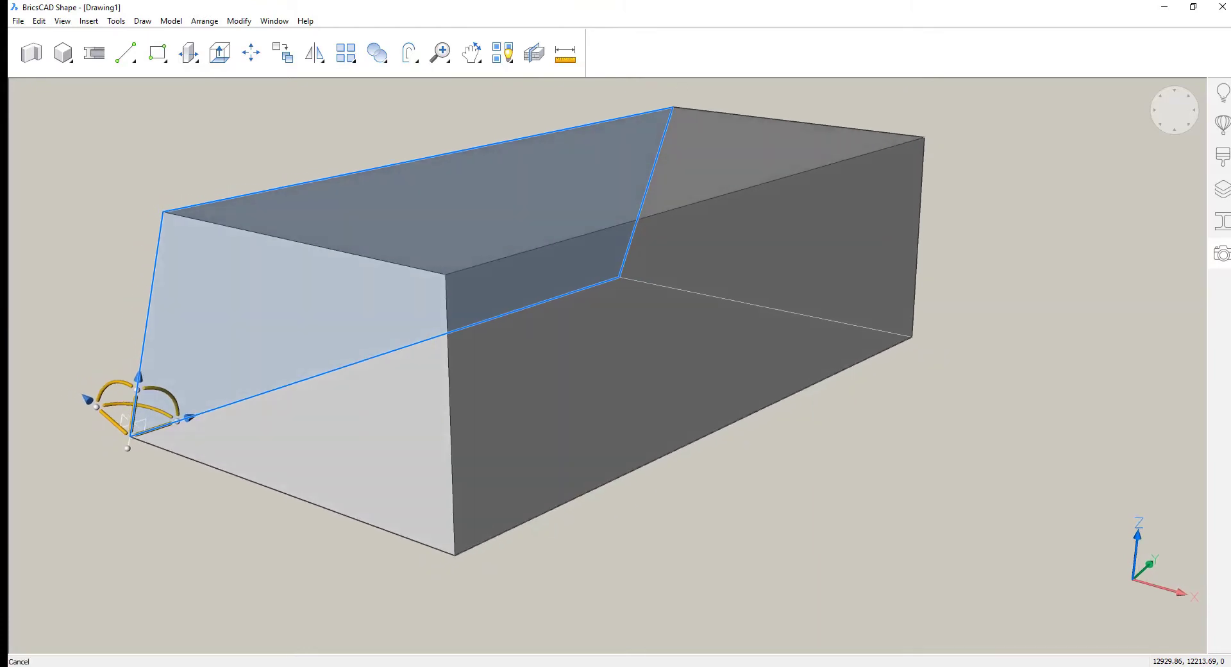
{"action": "key", "text": "Escape"}
Tilt the opposite long side face inward by 20° about its bottom edge.
{"action": "left_click", "coordinate": [515, 491]}
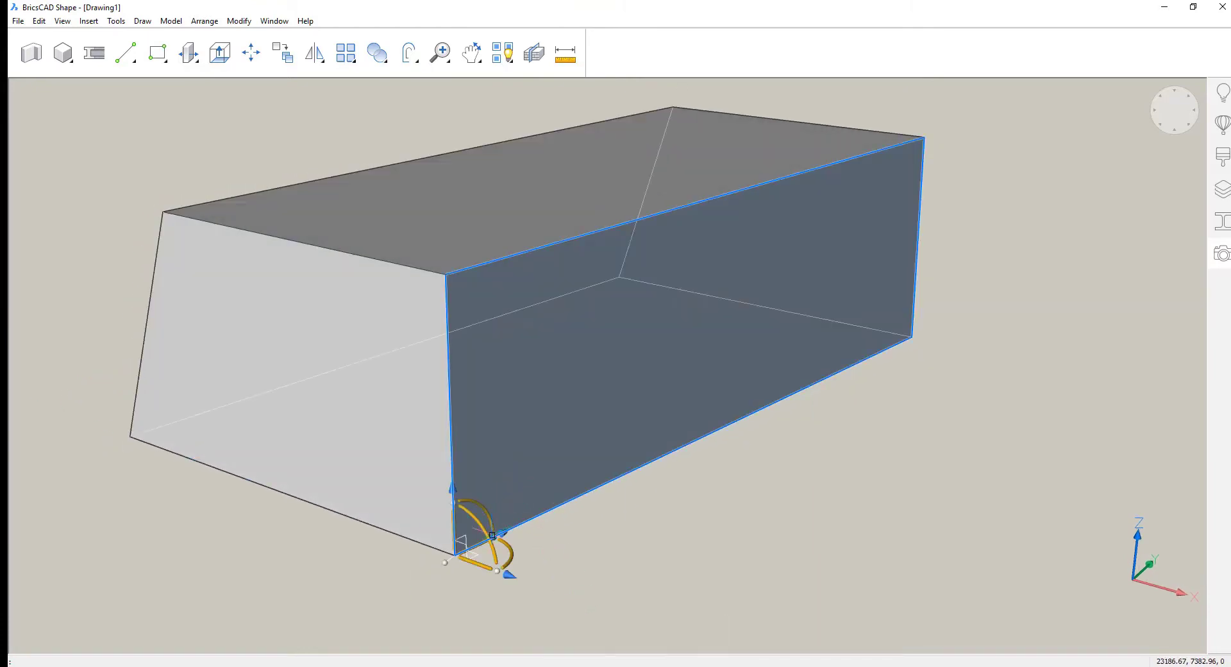
{"action": "left_click", "coordinate": [491, 541]}
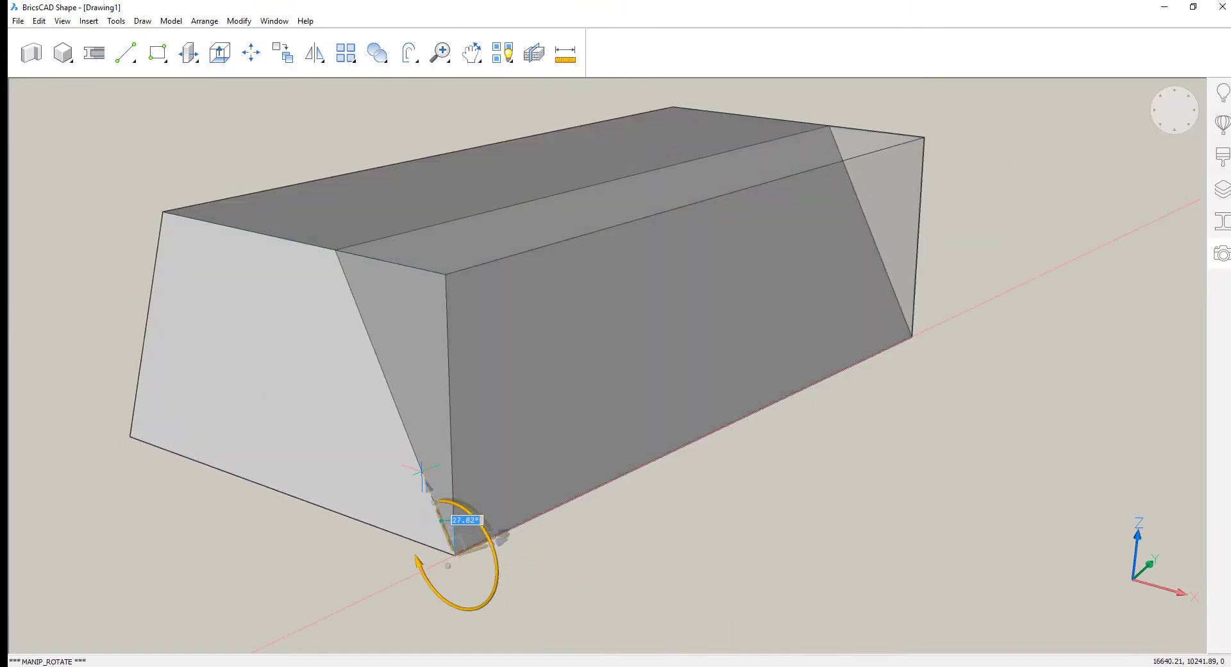
{"action": "type", "text": "20"}
{"action": "key", "text": "Return"}
{"action": "middle_click_drag", "start_coordinate": [466, 556], "coordinate": [847, 564], "text": "shift"}
{"action": "key", "text": "Escape"}
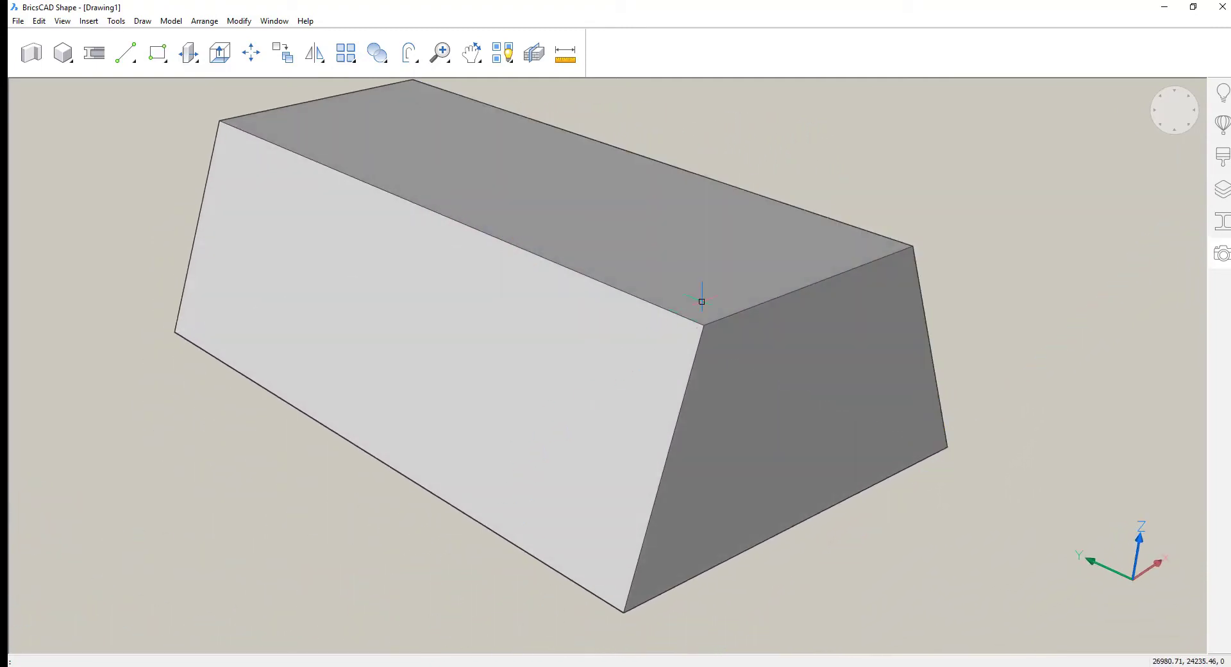
Rotate the top face downward about its long upper edge to form a sloping roof.
{"action": "left_click", "coordinate": [705, 282]}
{"action": "left_click", "coordinate": [684, 286]}
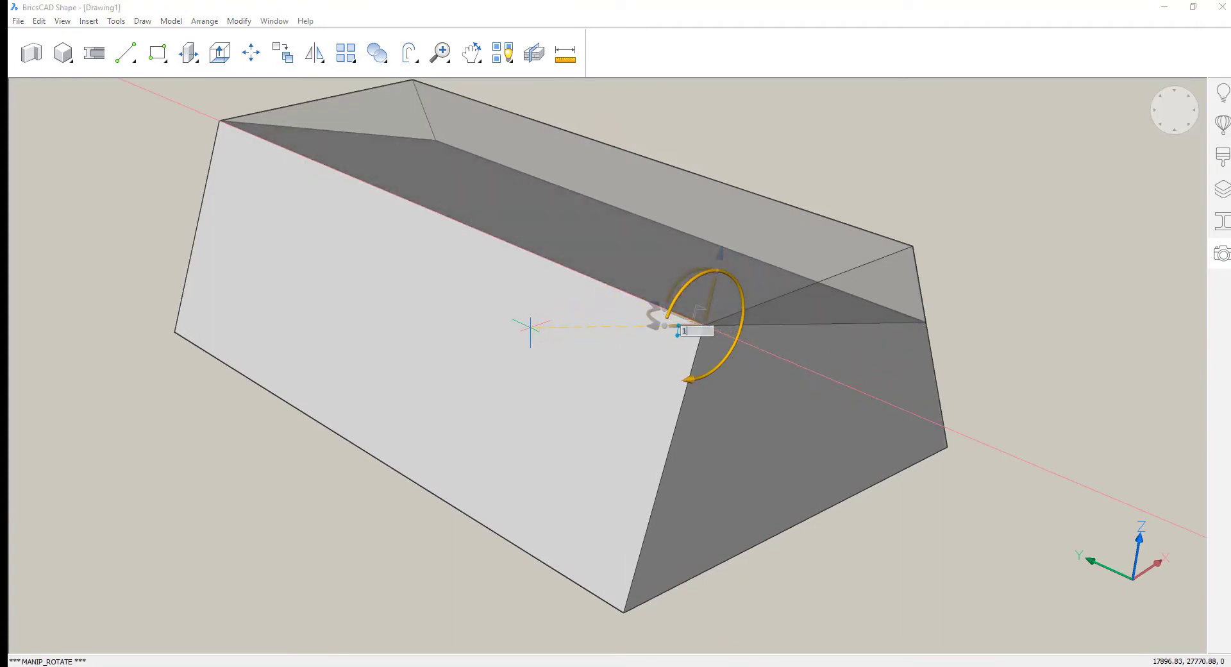
{"action": "type", "text": "1"}
{"action": "key", "text": "Return"}
{"action": "key", "text": "Escape"}
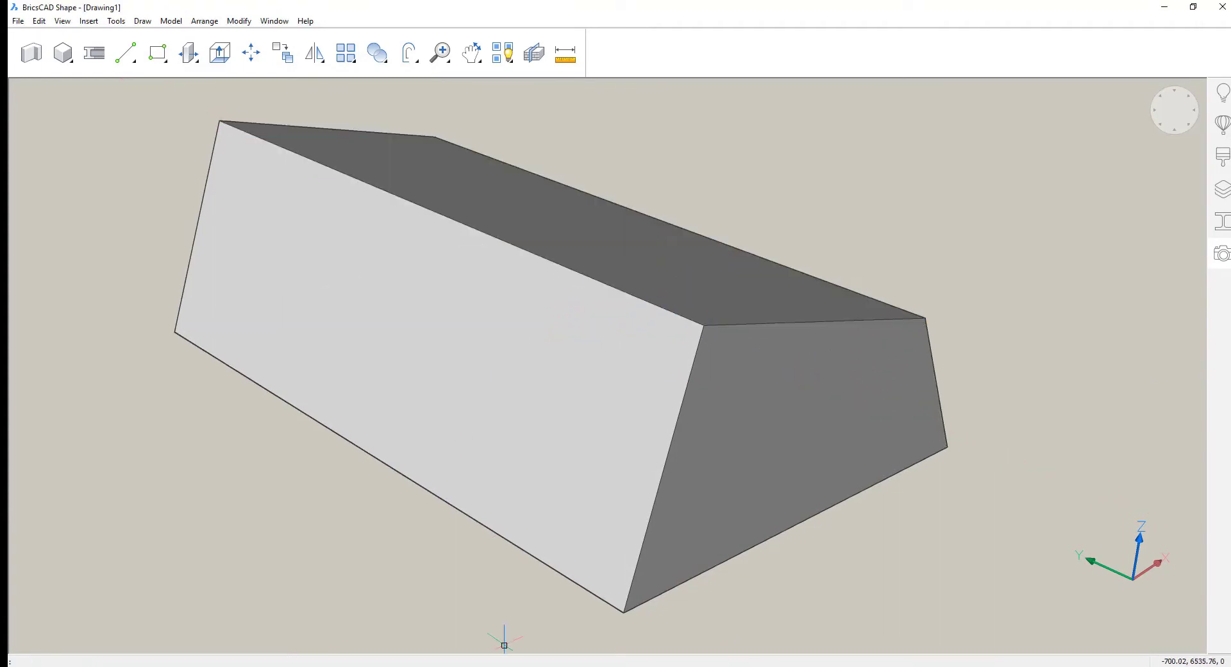
Offset the end face's outline inward and extrude the inner region through the full length to hollow out the solid.
{"action": "left_click", "coordinate": [885, 423]}
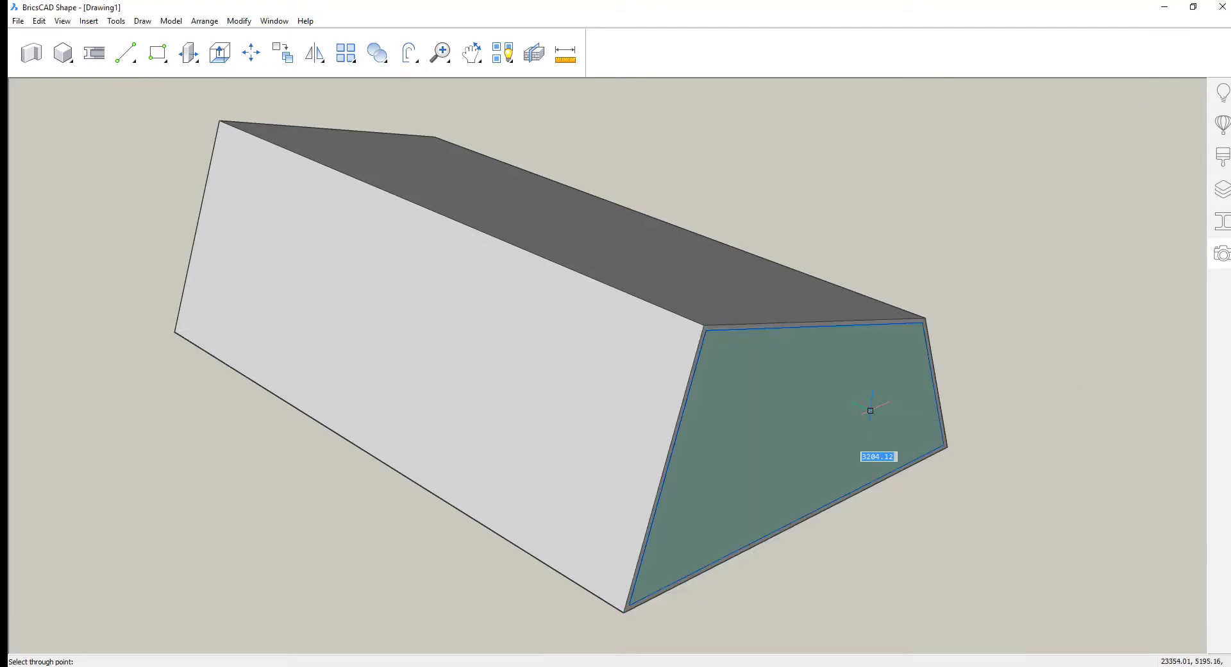
{"action": "key", "text": "Escape"}
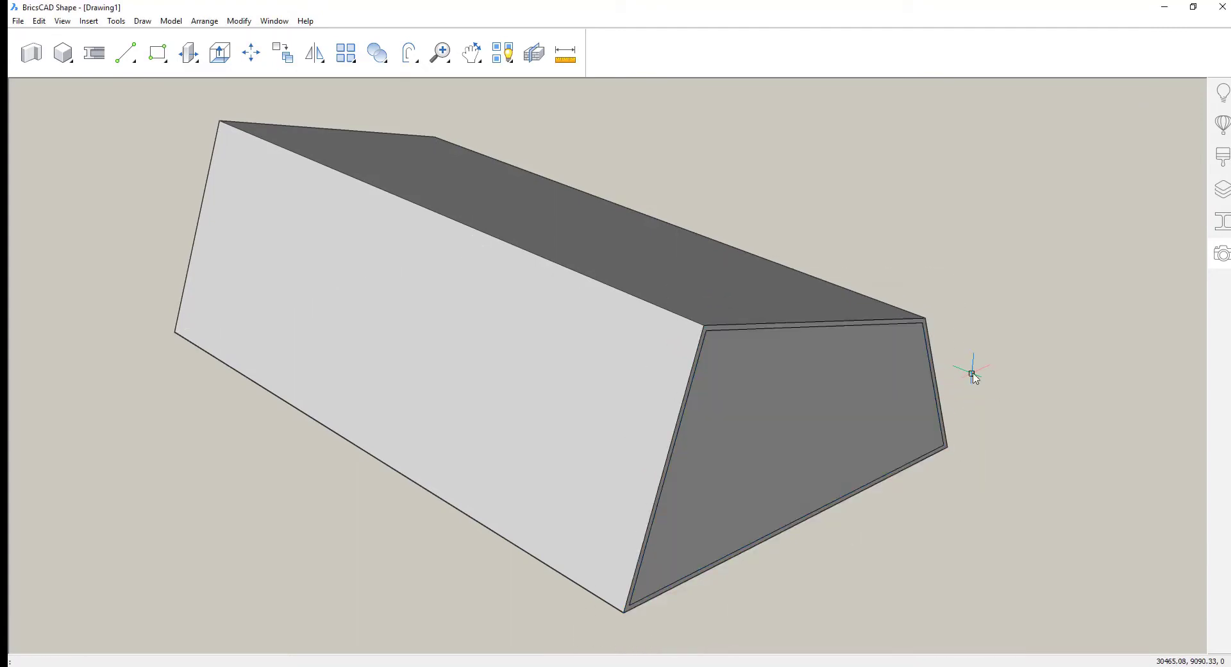
{"action": "mouse_move", "coordinate": [805, 452]}
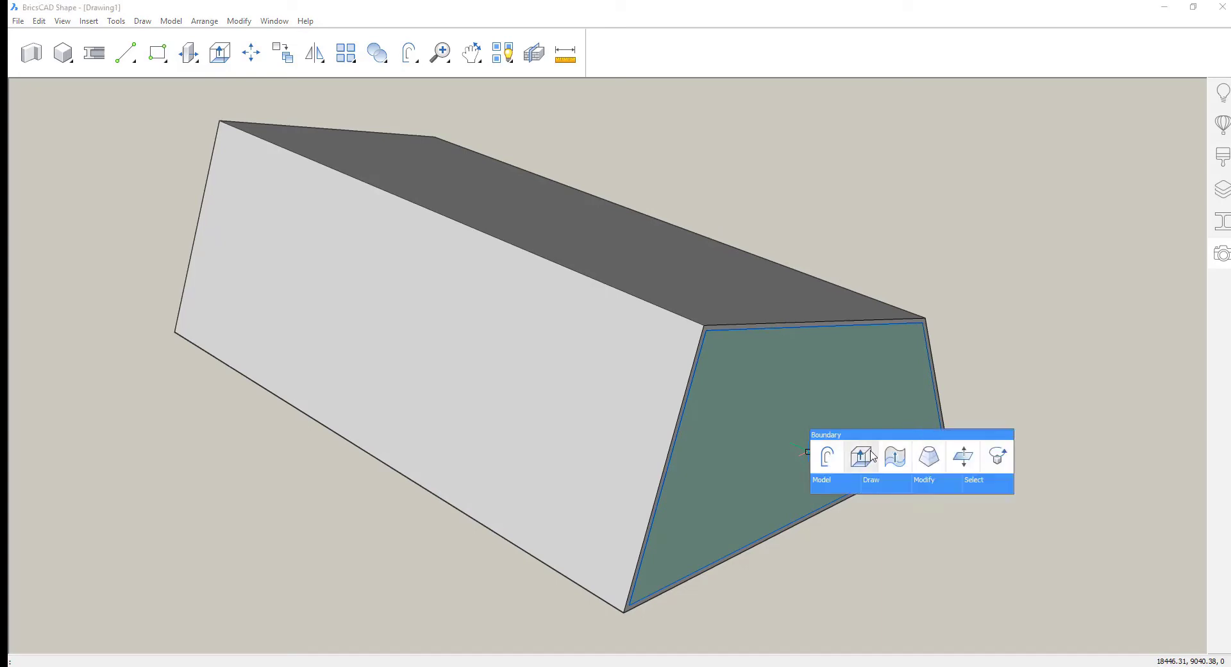
{"action": "left_click", "coordinate": [871, 455]}
{"action": "left_click", "coordinate": [103, 270]}
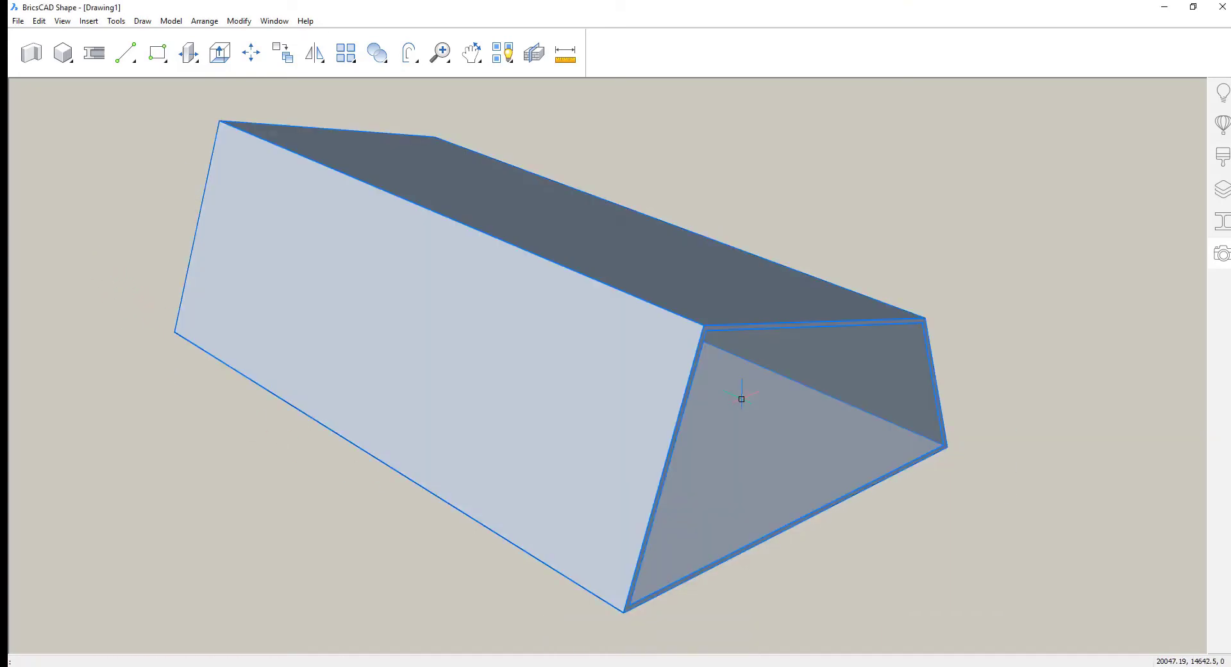
Slice the hollow shell along its inner floor face and inner roof face to separate the floor and roof slabs.
{"action": "left_click", "coordinate": [764, 404]}
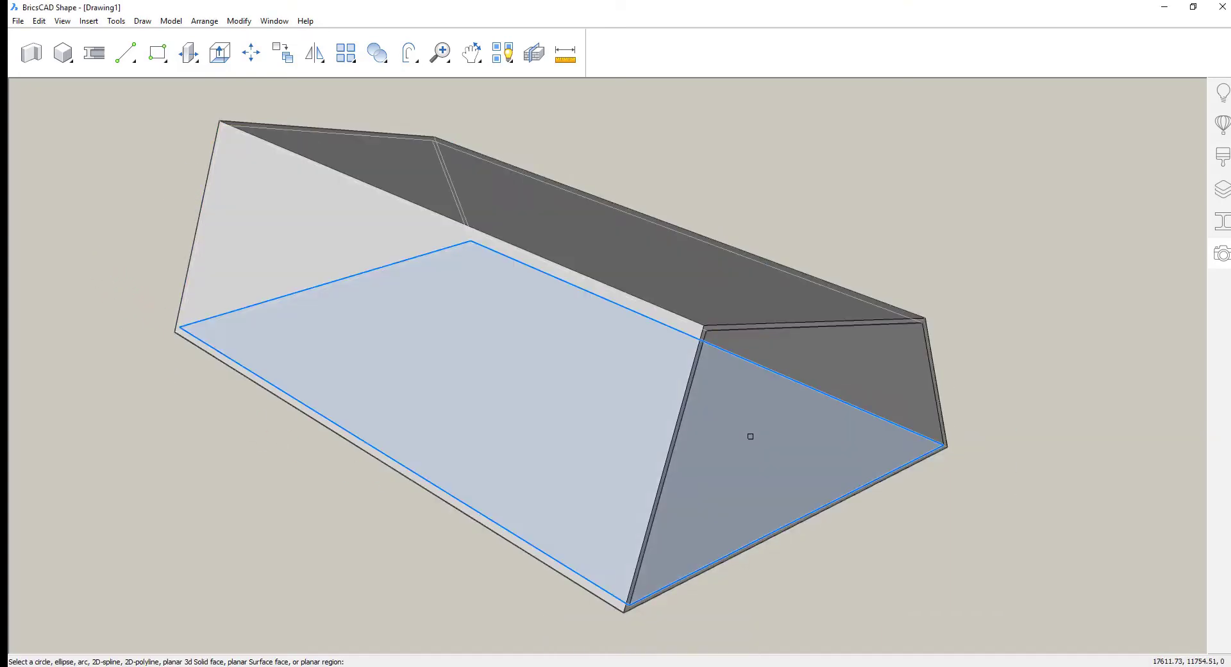
{"action": "left_click", "coordinate": [751, 436]}
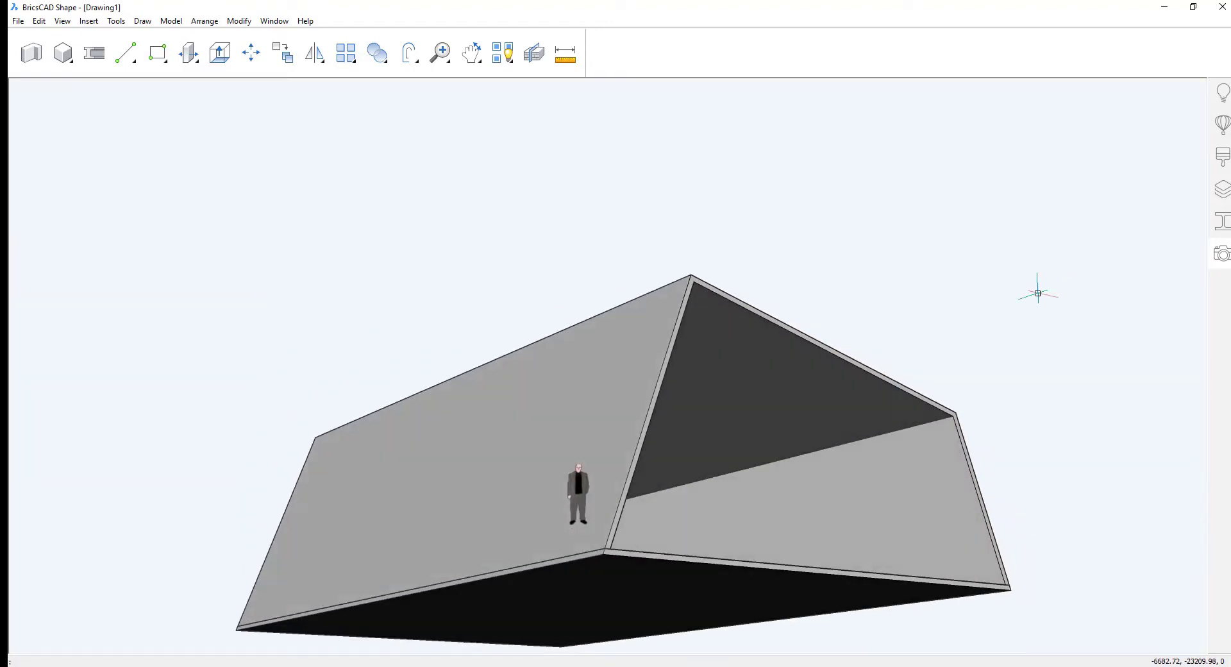
{"action": "mouse_move", "coordinate": [750, 406]}
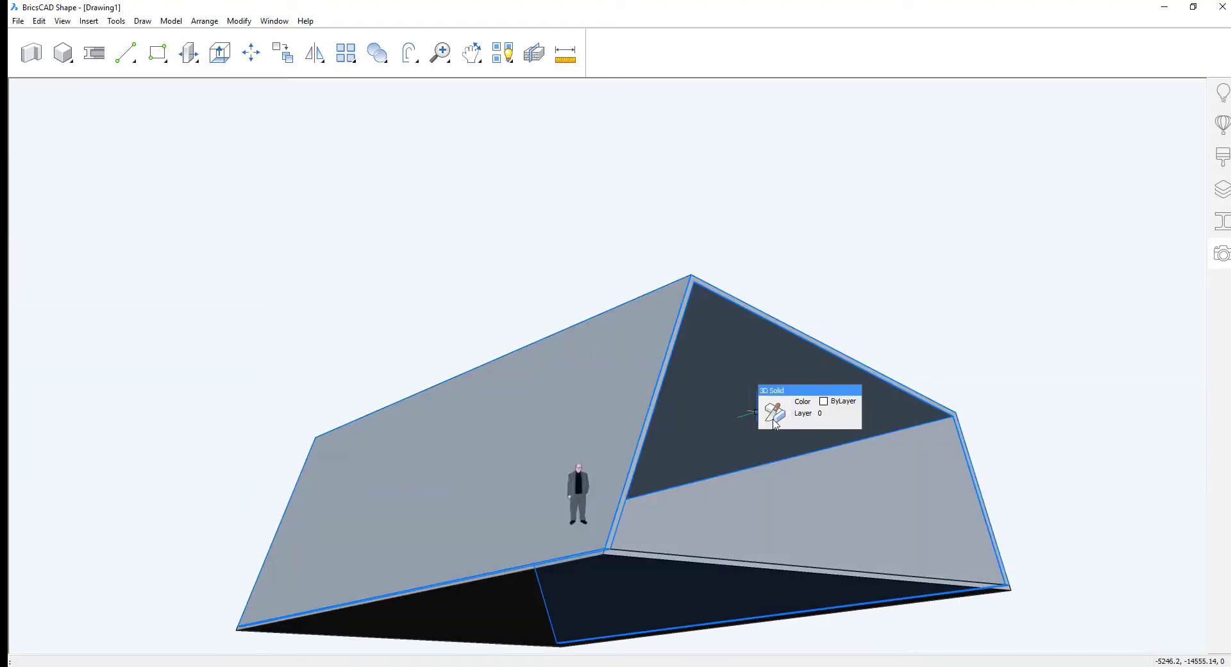
{"action": "left_click", "coordinate": [764, 401]}
{"action": "left_click", "coordinate": [751, 378]}
{"action": "mouse_move", "coordinate": [909, 484]}
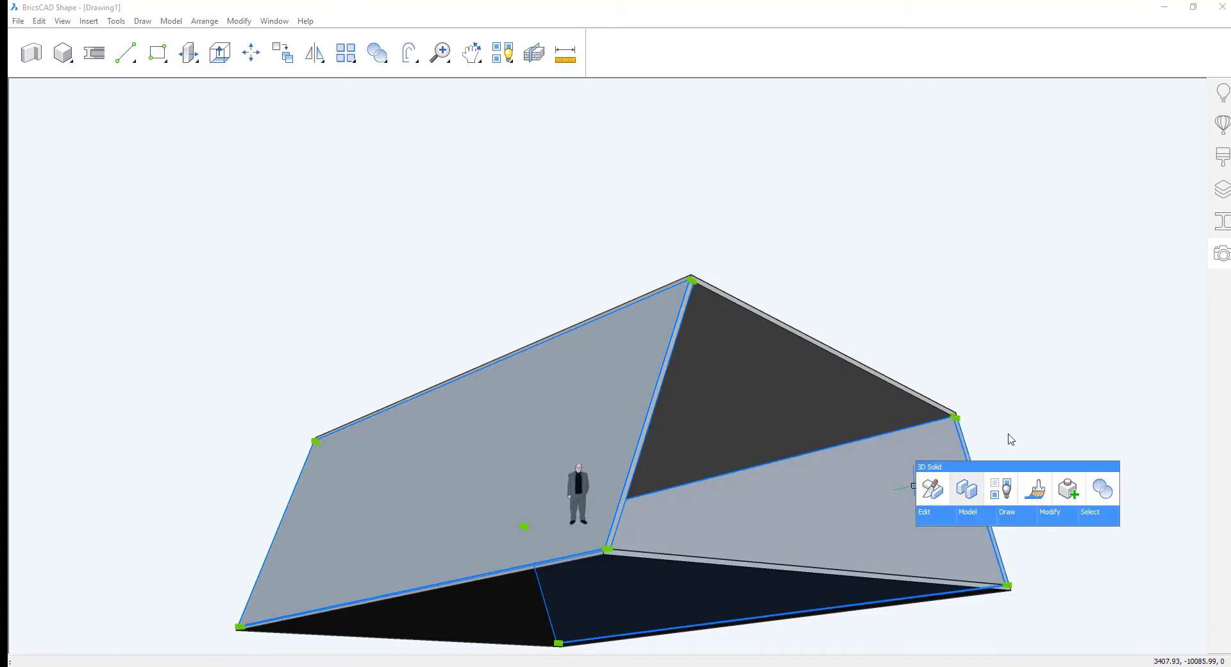
{"action": "key", "text": "Escape"}
Extrude the outer outline polyline at the open end by 250 to close it with an end wall.
{"action": "middle_click_drag", "start_coordinate": [930, 359], "coordinate": [921, 513], "text": "shift"}
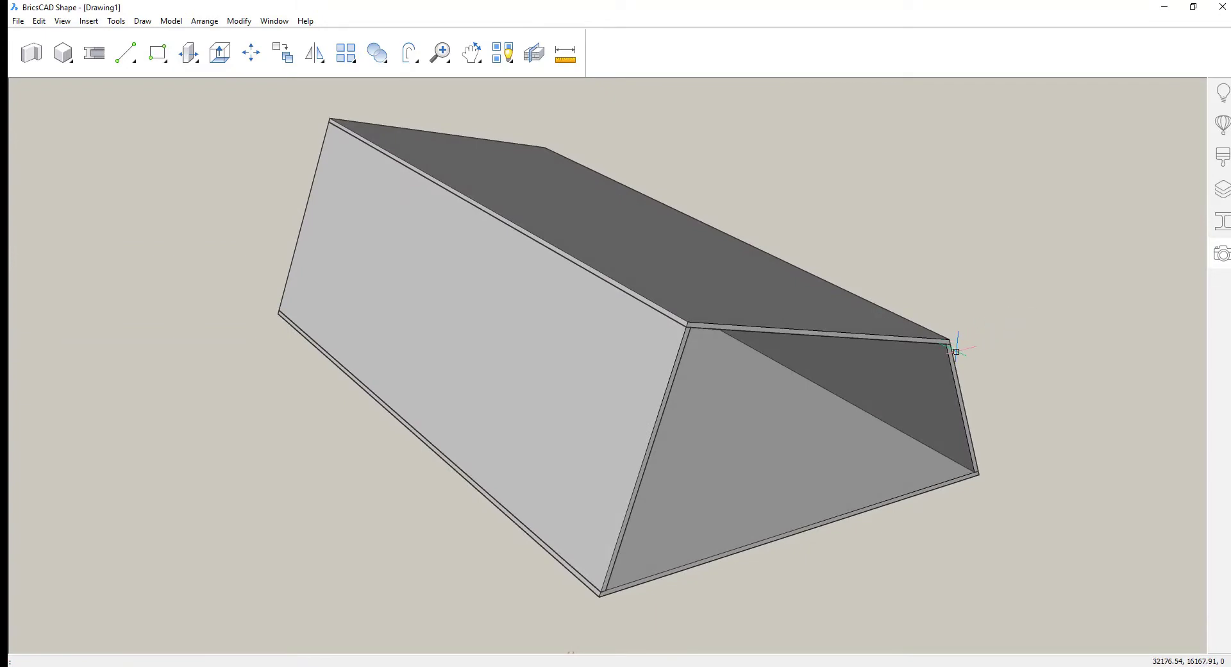
{"action": "key", "text": "Tab"}
{"action": "key", "text": "Tab"}
{"action": "key", "text": "Tab"}
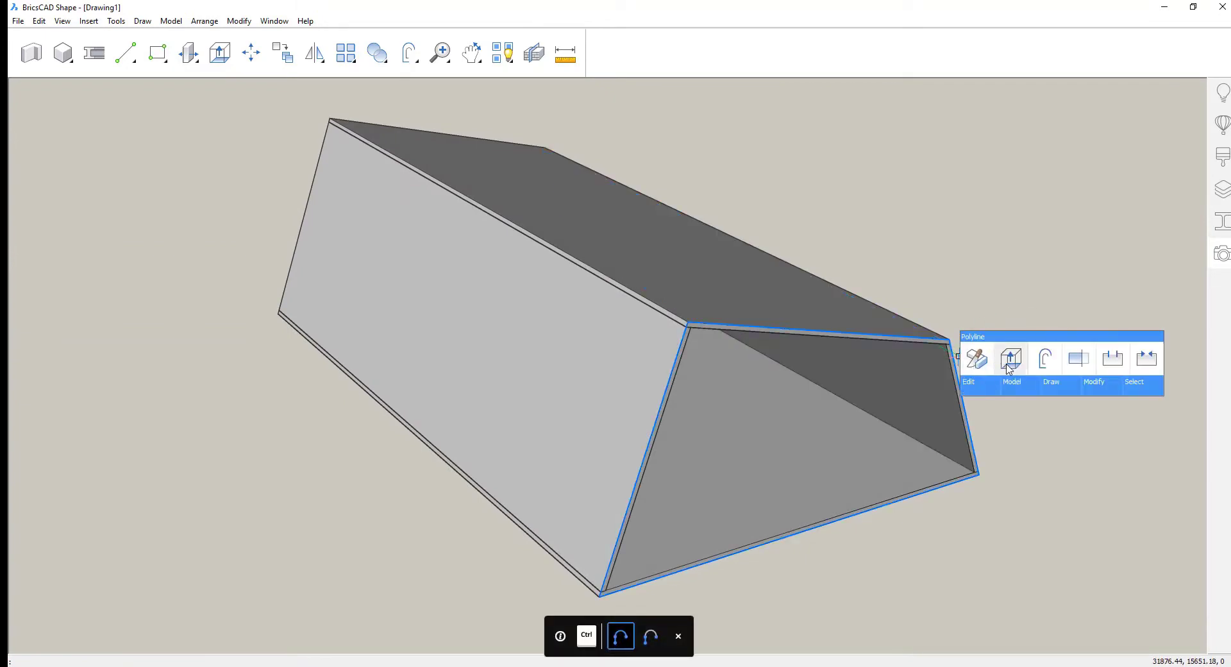
{"action": "left_click", "coordinate": [1010, 360]}
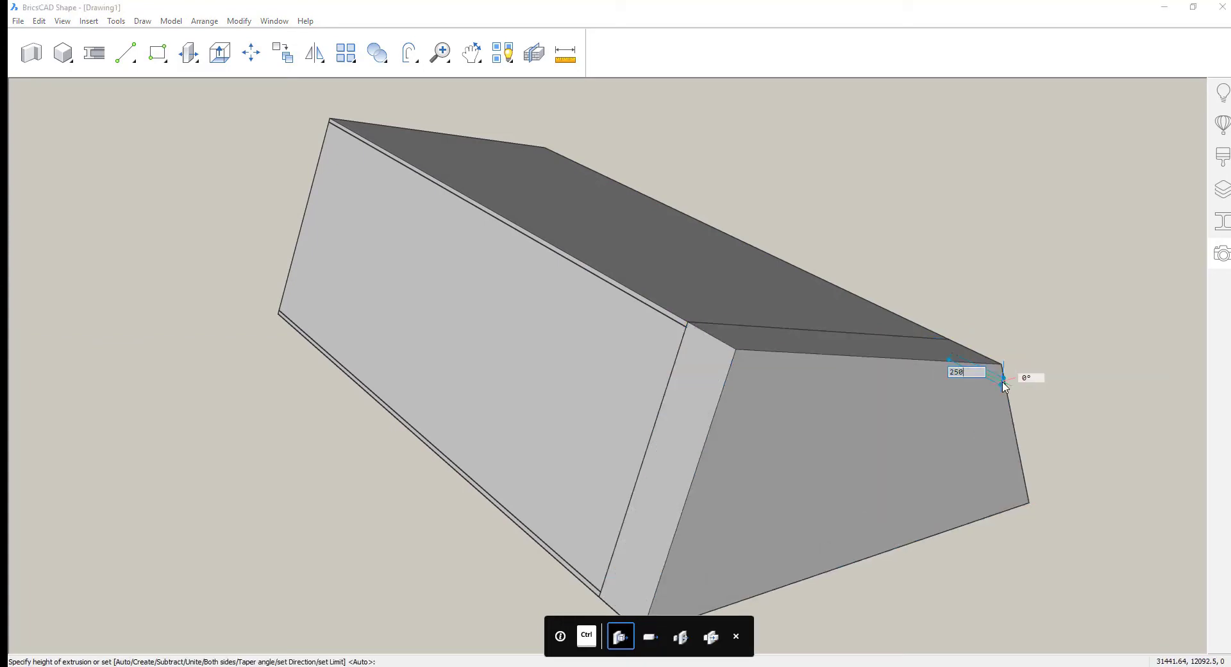
{"action": "key", "text": "Return"}
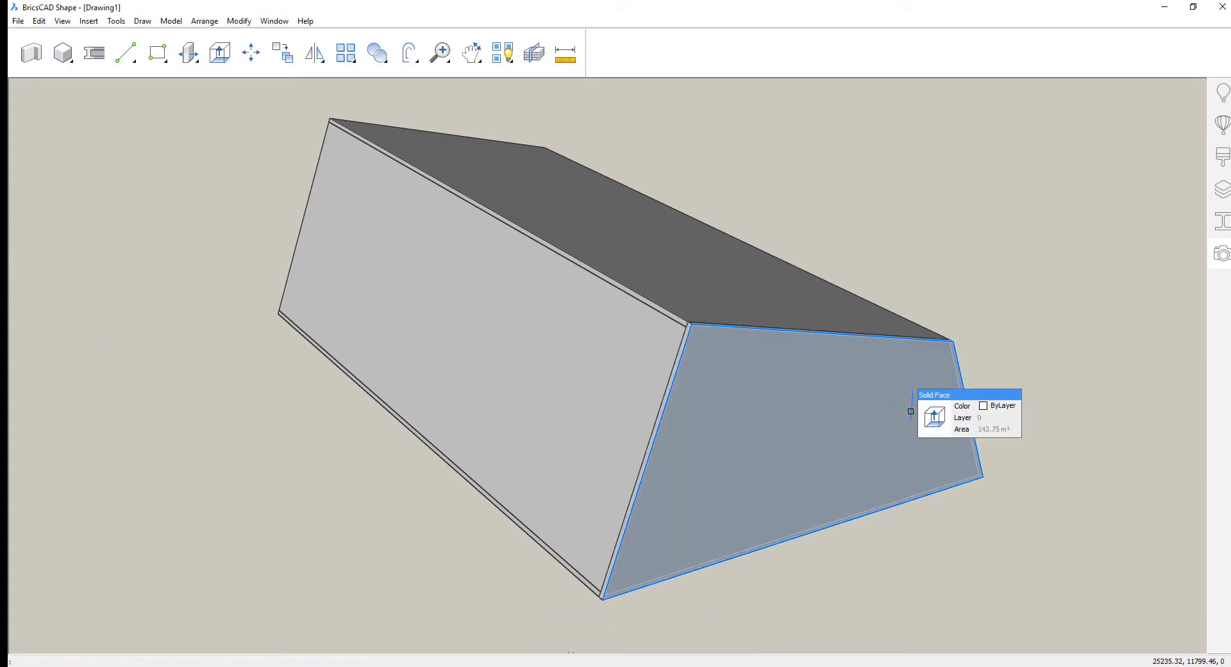
Copy the end wall to the far end of the building using the floor corner as the target point.
{"action": "mouse_move", "coordinate": [936, 426]}
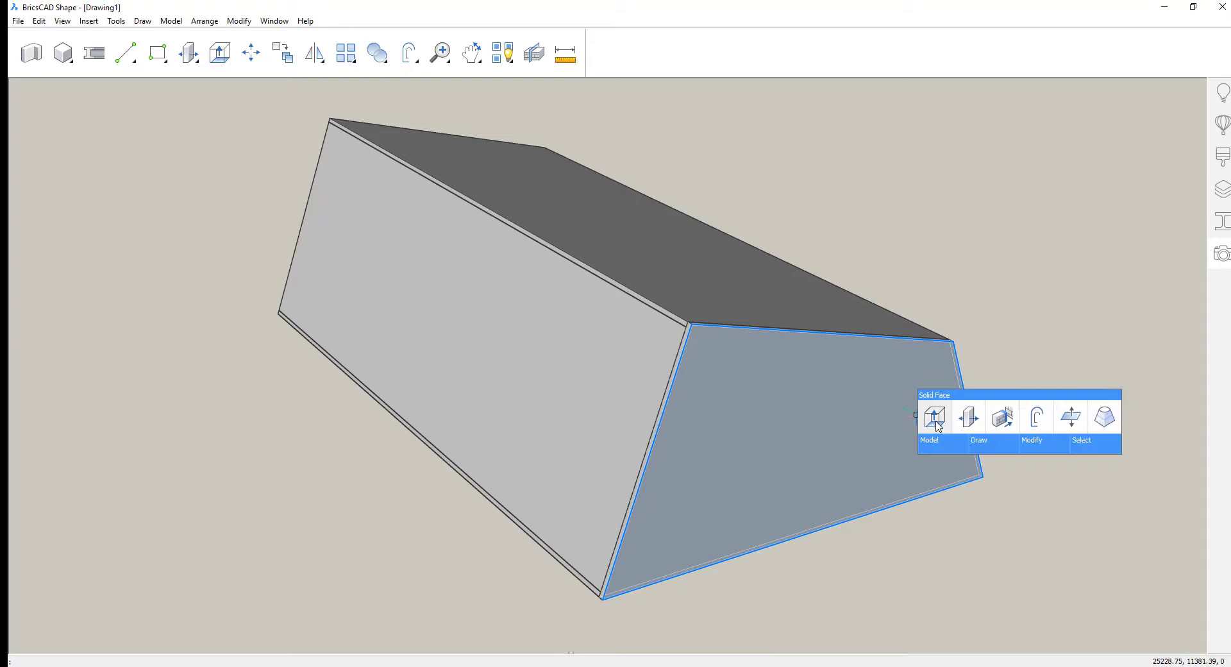
{"action": "left_click", "coordinate": [973, 418]}
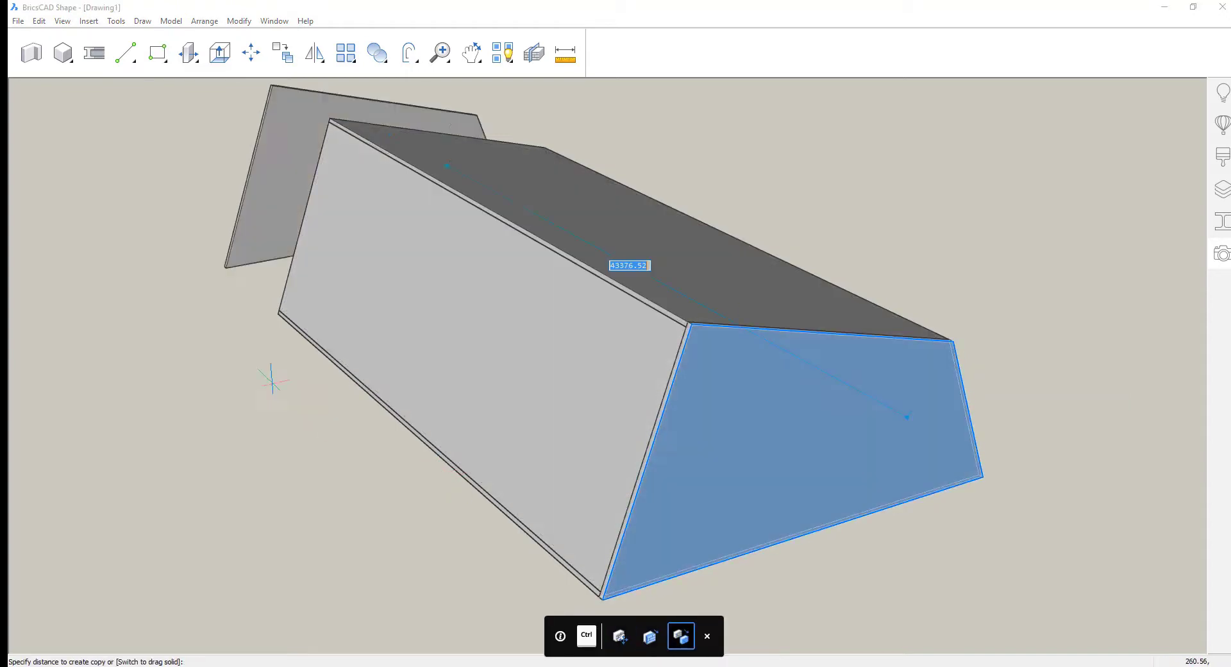
{"action": "left_click", "coordinate": [278, 313]}
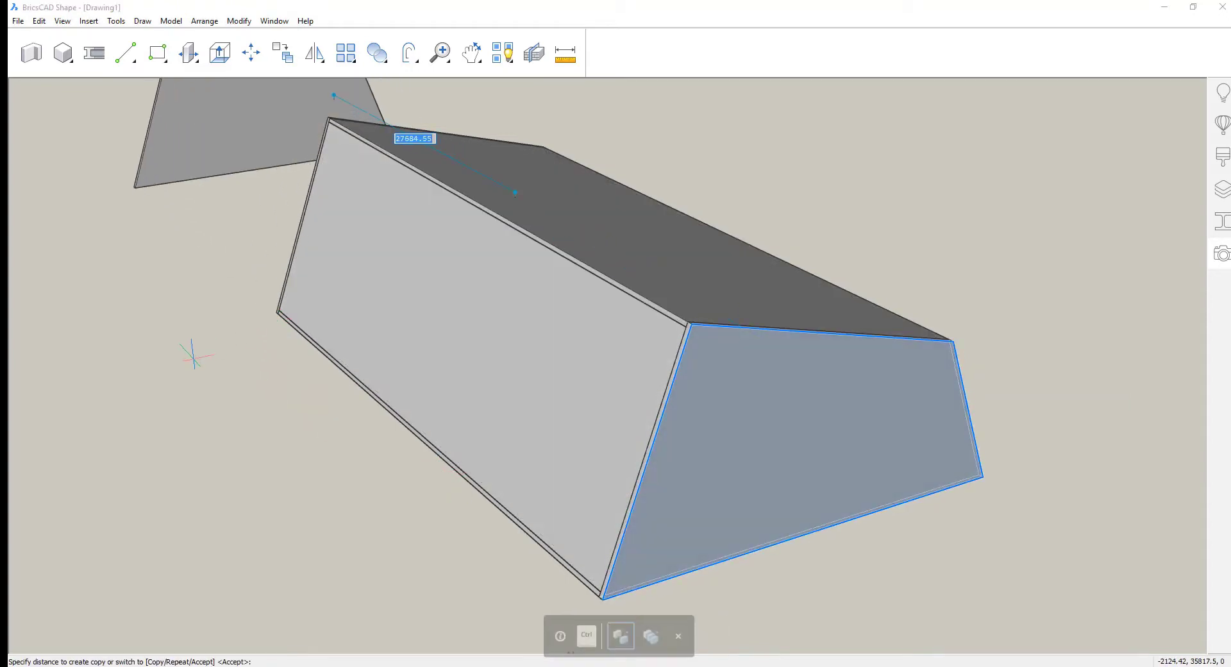
{"action": "key", "text": "Return"}
Draw a 3800 by 3800 rectangle on the end wall from its lower corner beside the sloped long wall.
{"action": "left_click", "coordinate": [160, 57]}
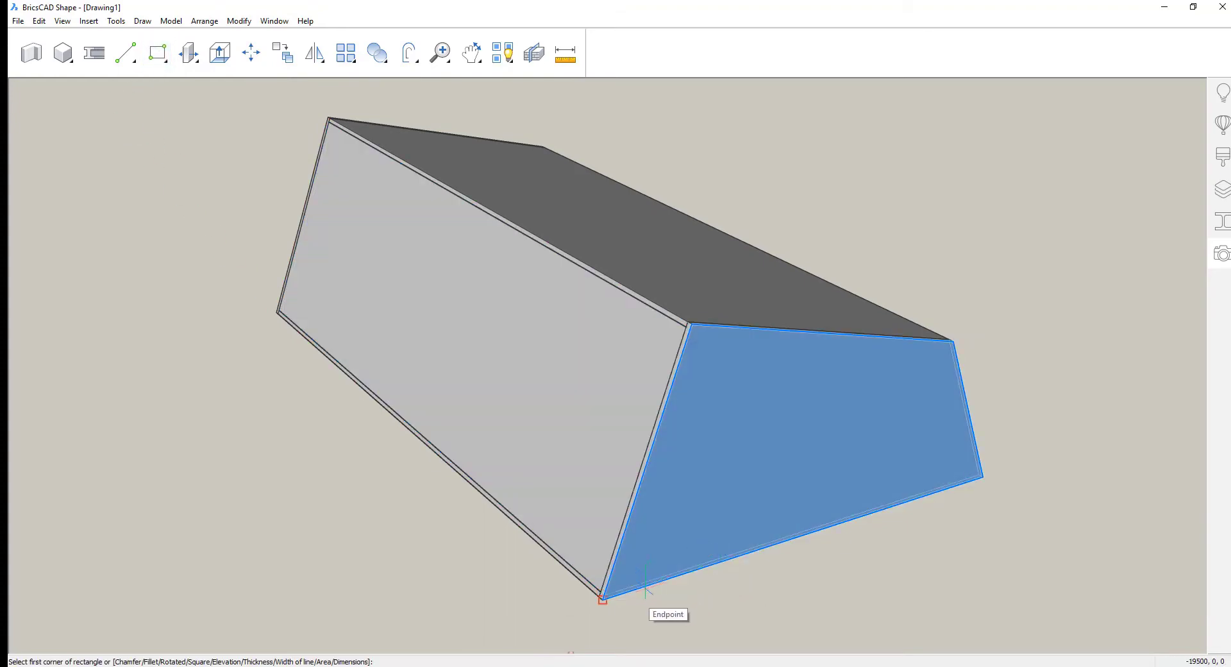
{"action": "left_click", "coordinate": [604, 597]}
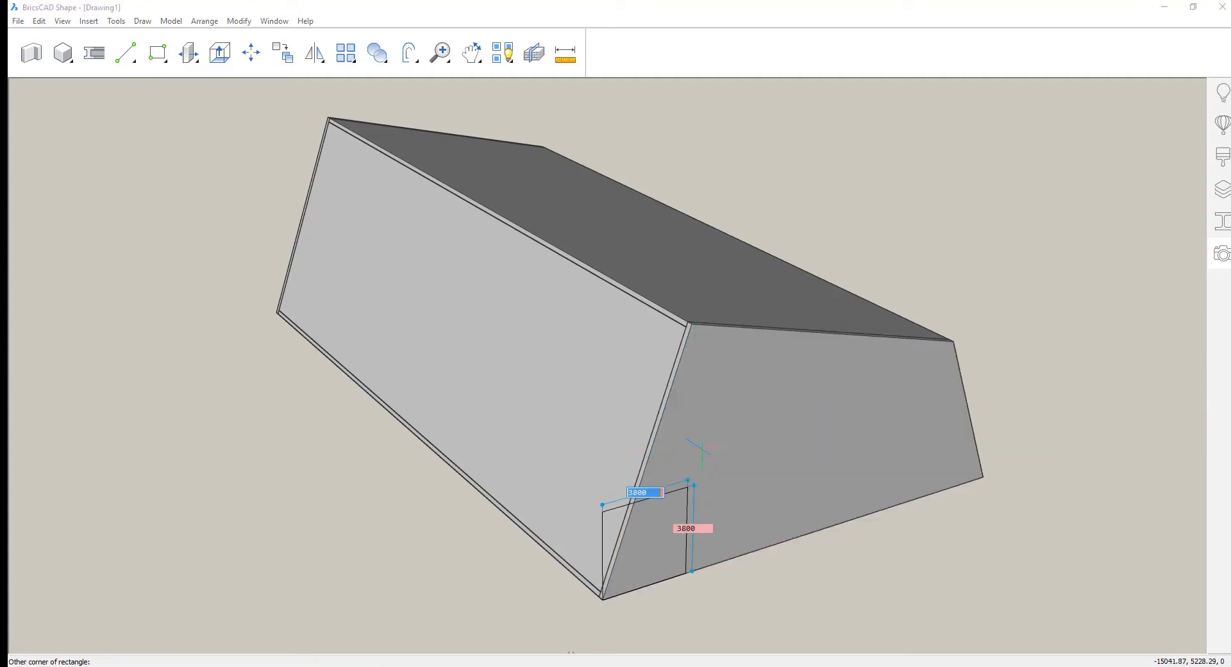
{"action": "key", "text": "Return"}
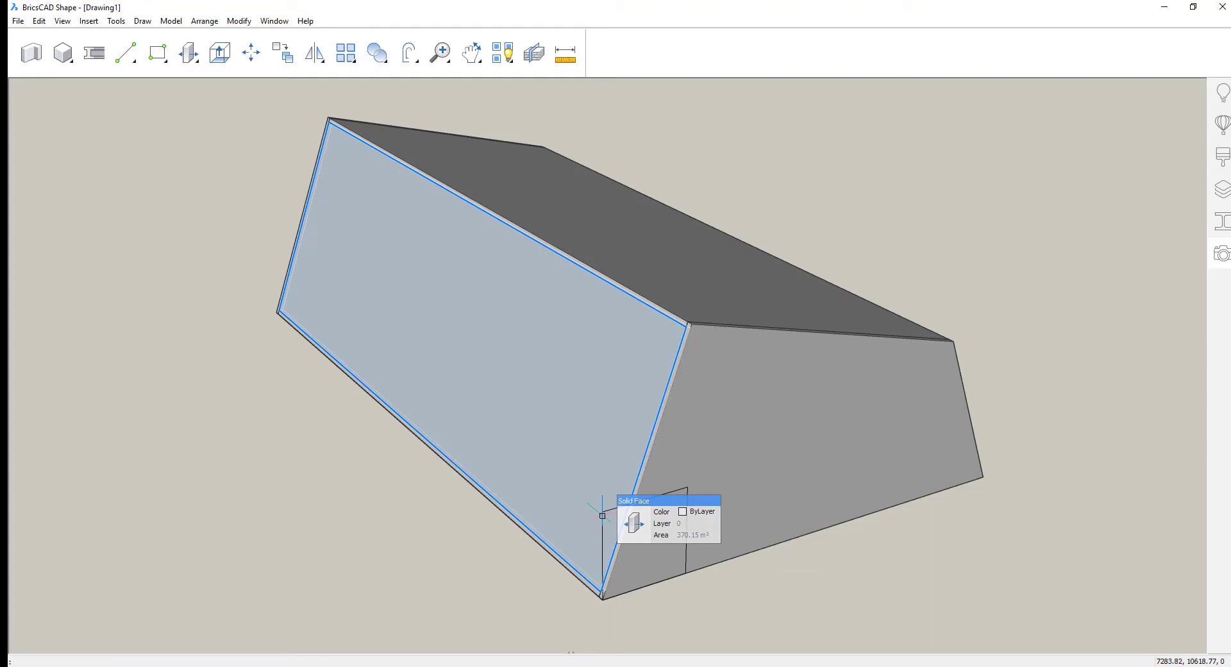
Extrude the square 10000 into the building in subtract mode to cut out the corner, and delete the leftover square outline.
{"action": "mouse_move", "coordinate": [601, 517]}
{"action": "left_click", "coordinate": [628, 527]}
{"action": "key", "text": "ctrl"}
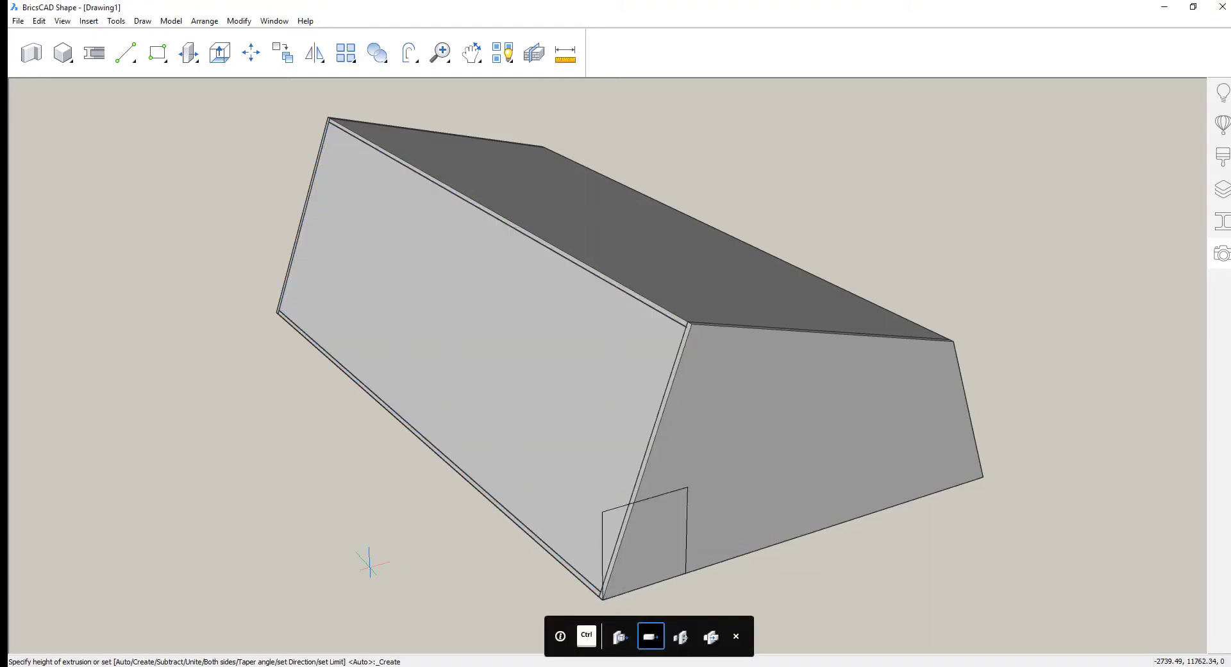
{"action": "key", "text": "ctrl"}
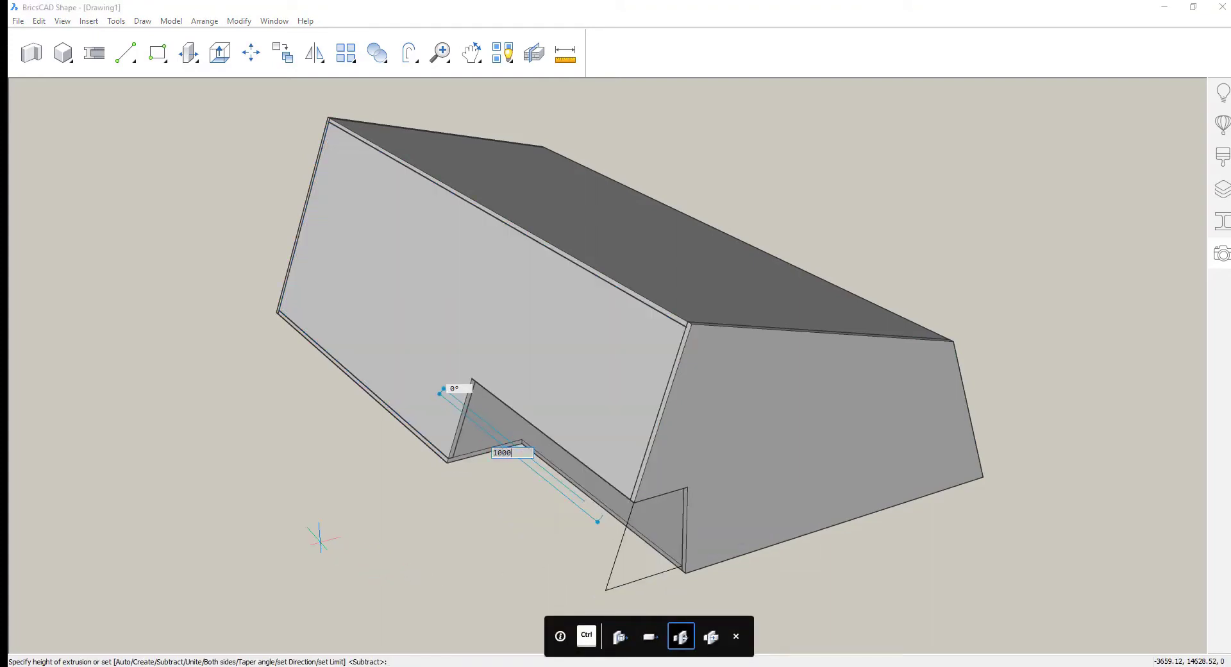
{"action": "type", "text": "10000"}
{"action": "key", "text": "Return"}
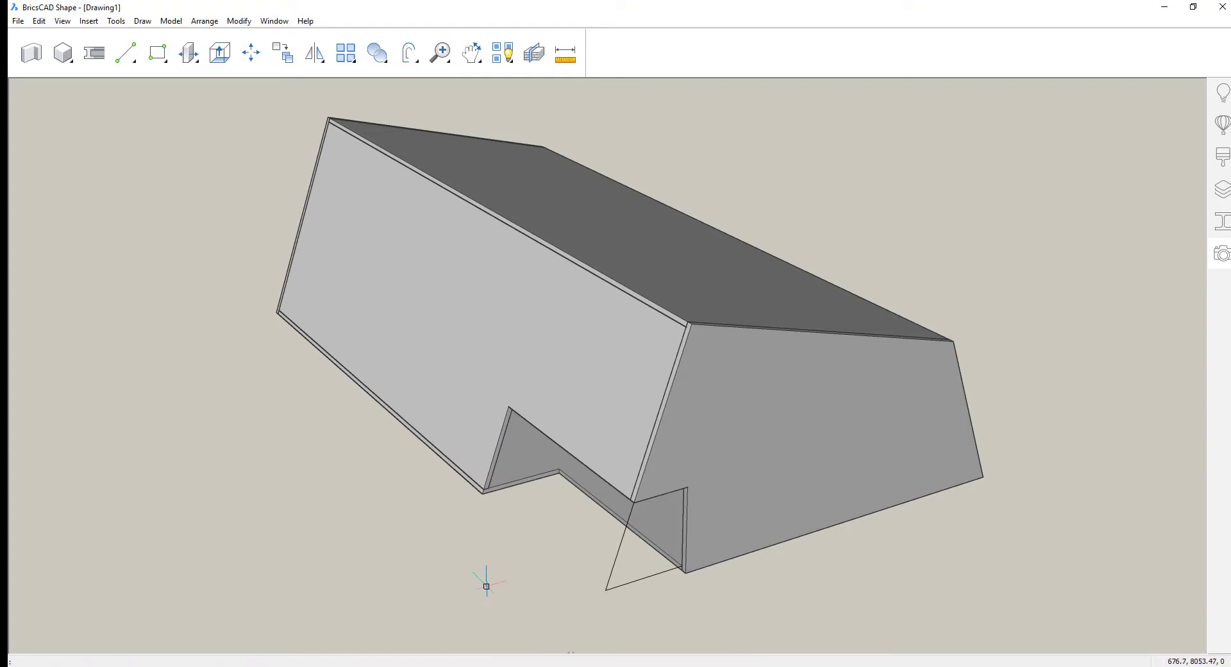
{"action": "left_click", "coordinate": [570, 574]}
{"action": "key", "text": "Delete"}
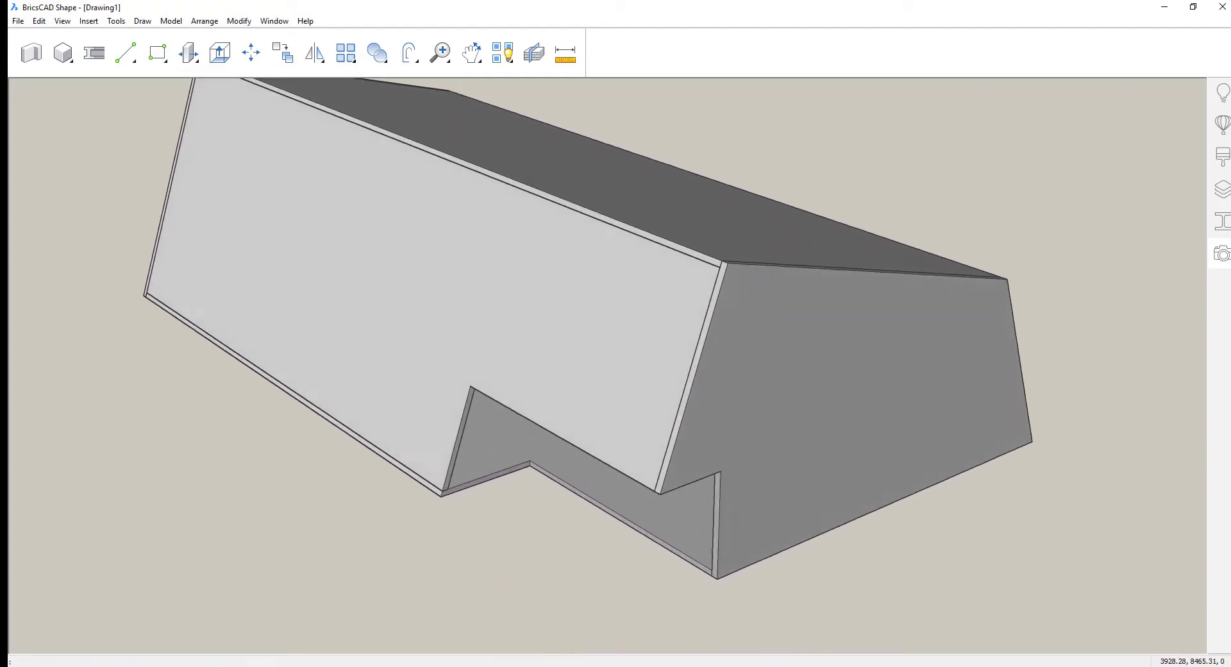
Draw a polyline wall along the recess's long inner floor edge with a short return at the inner corner, as high as the overhang.
{"action": "right_click", "coordinate": [547, 508]}
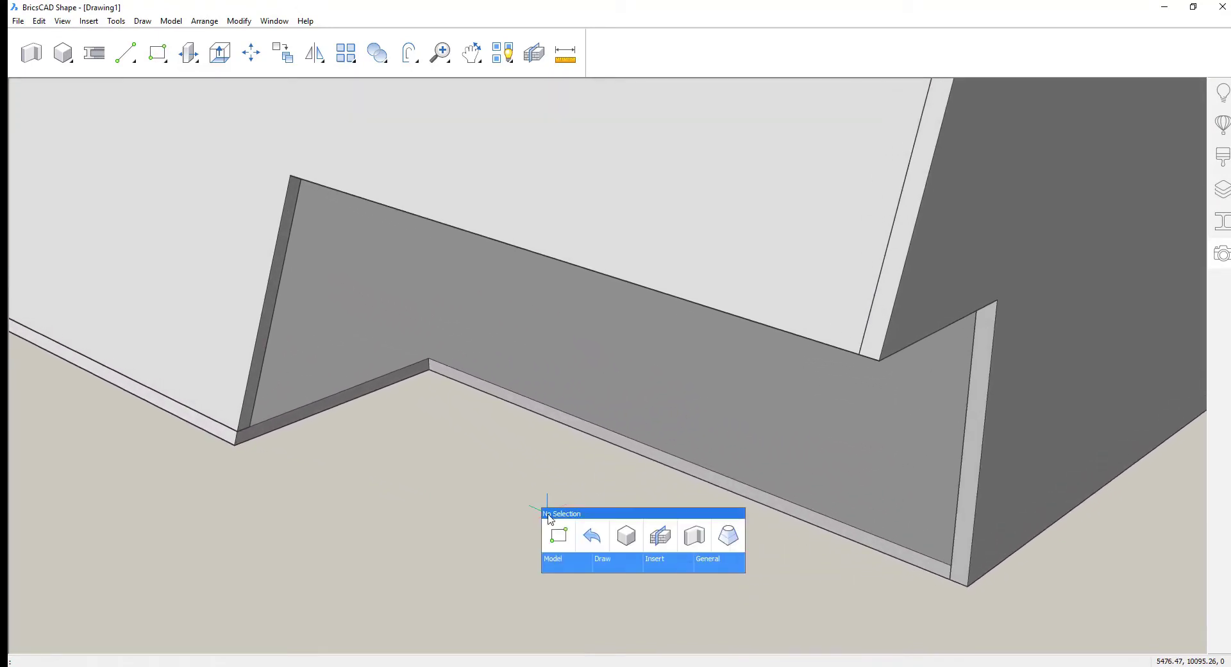
{"action": "mouse_move", "coordinate": [556, 563]}
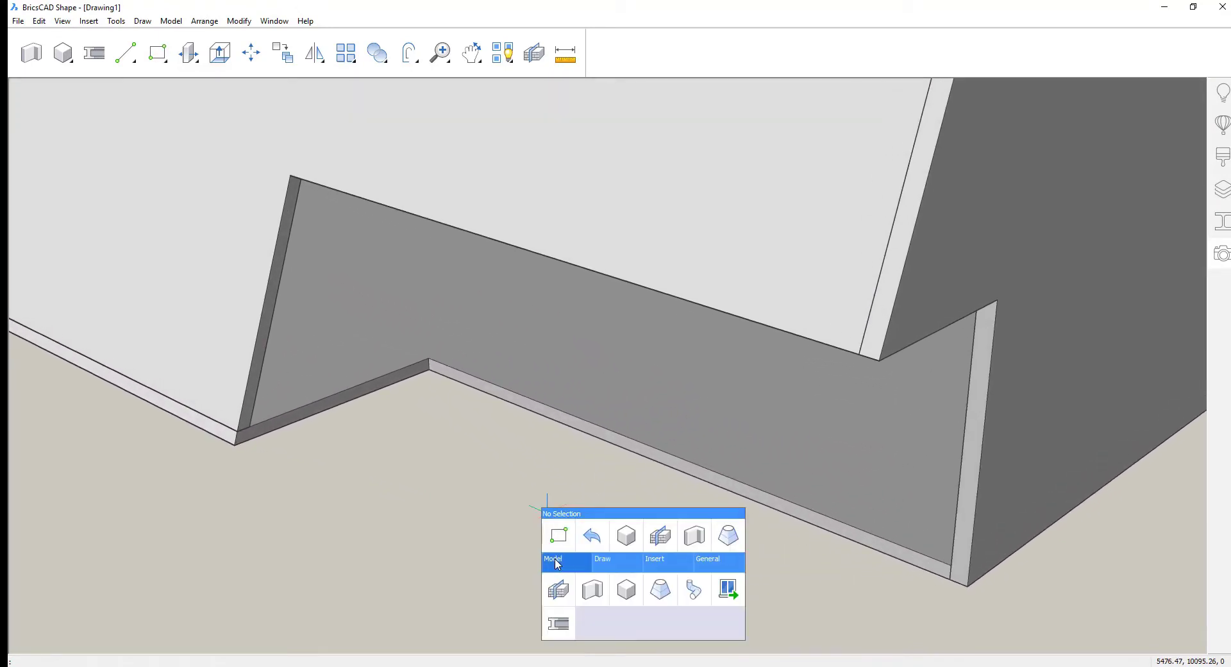
{"action": "left_click", "coordinate": [593, 590]}
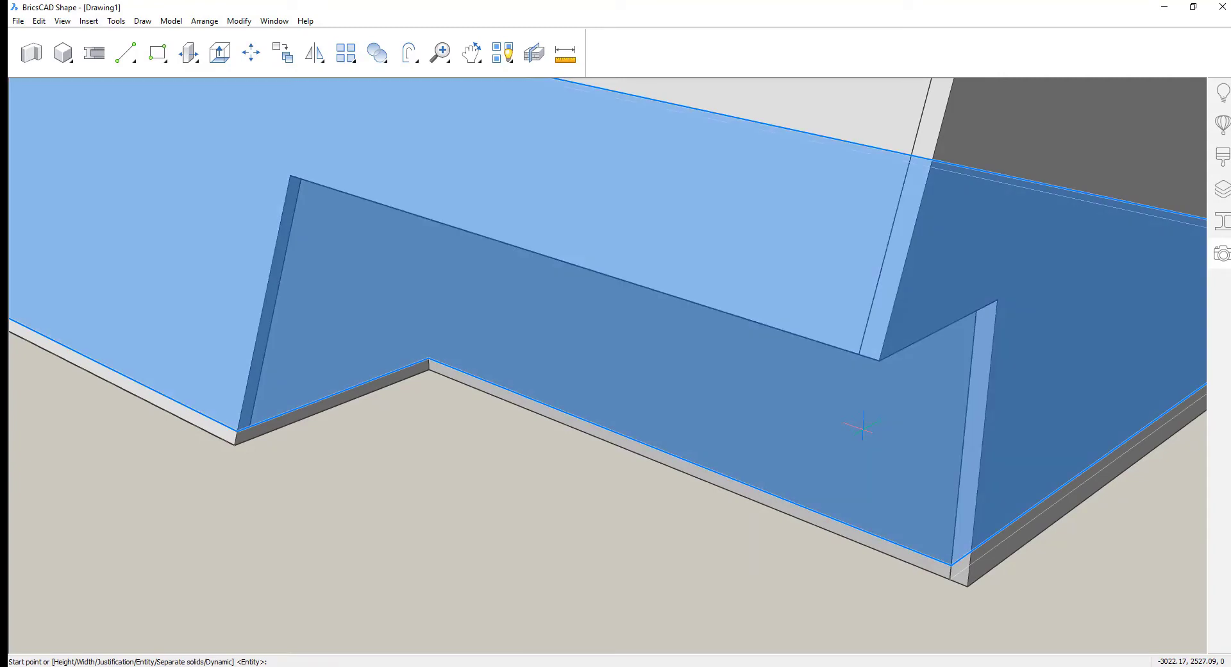
{"action": "left_click", "coordinate": [950, 564]}
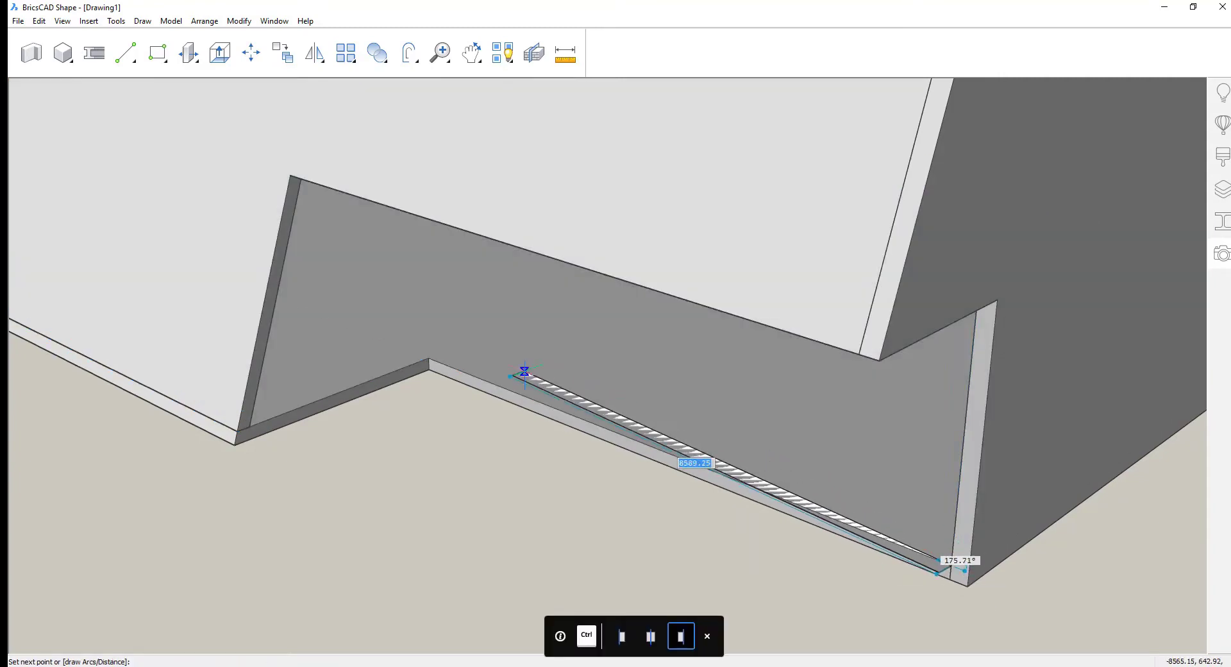
{"action": "left_click", "coordinate": [430, 351]}
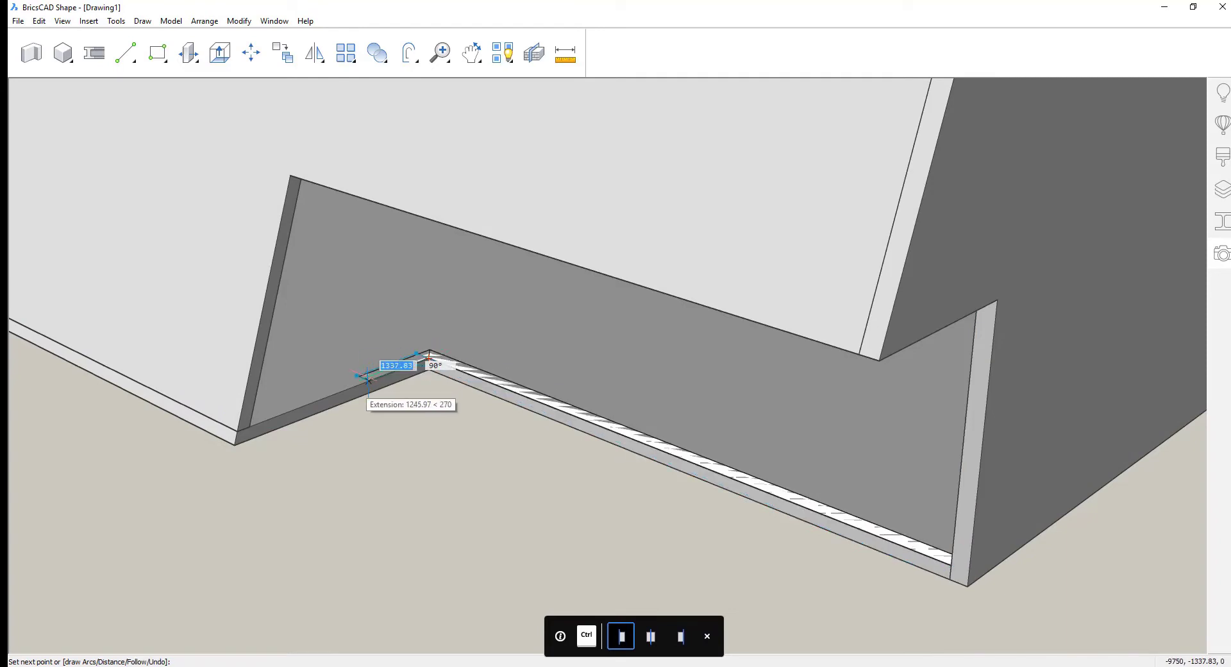
{"action": "left_click", "coordinate": [363, 381]}
{"action": "key", "text": "Return"}
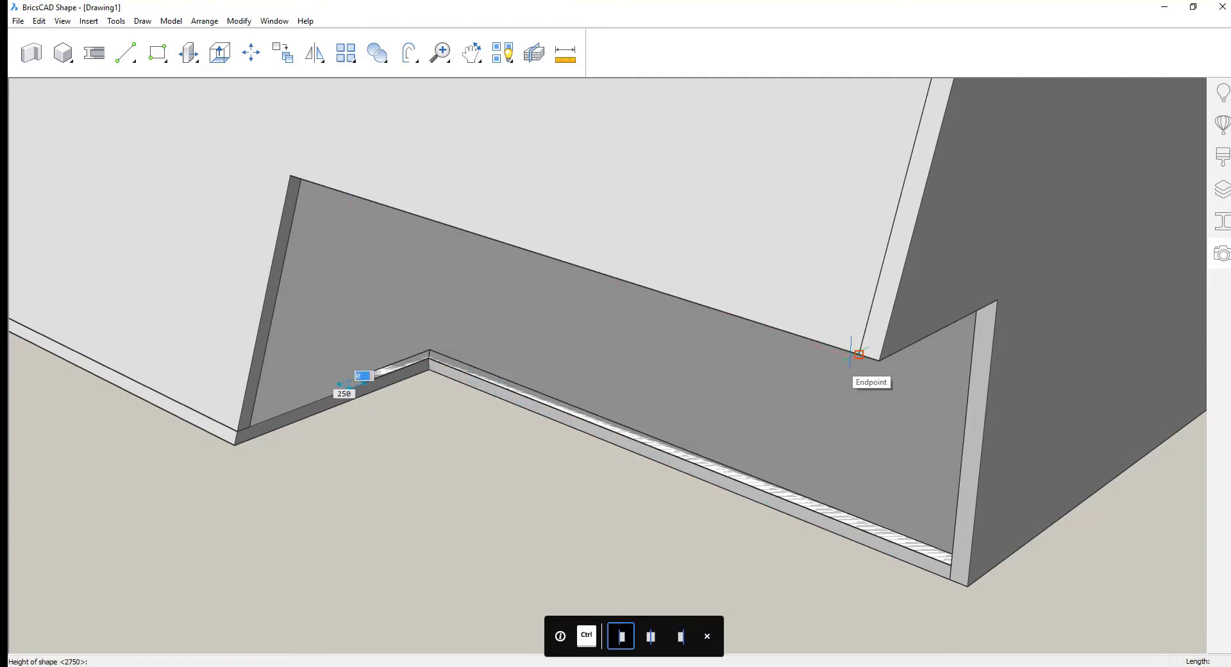
{"action": "left_click", "coordinate": [877, 361]}
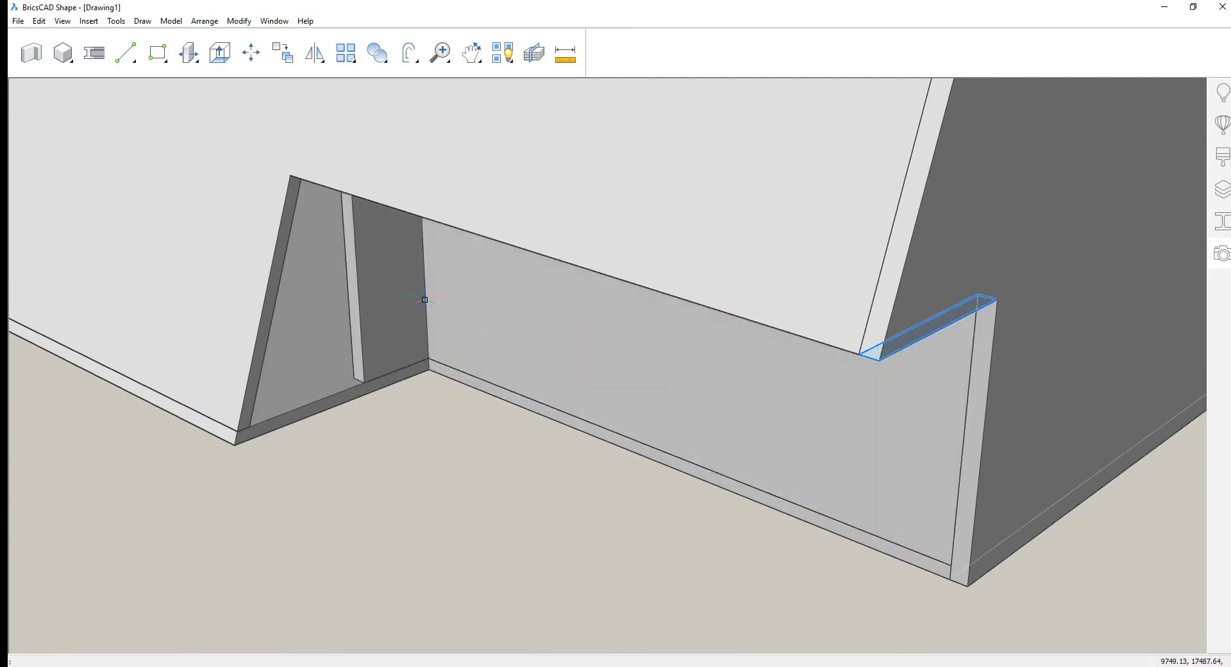
Connect the return wall's end face to the sloped long wall and extrude the recess floor edge out to the outer floor corner.
{"action": "mouse_move", "coordinate": [356, 247]}
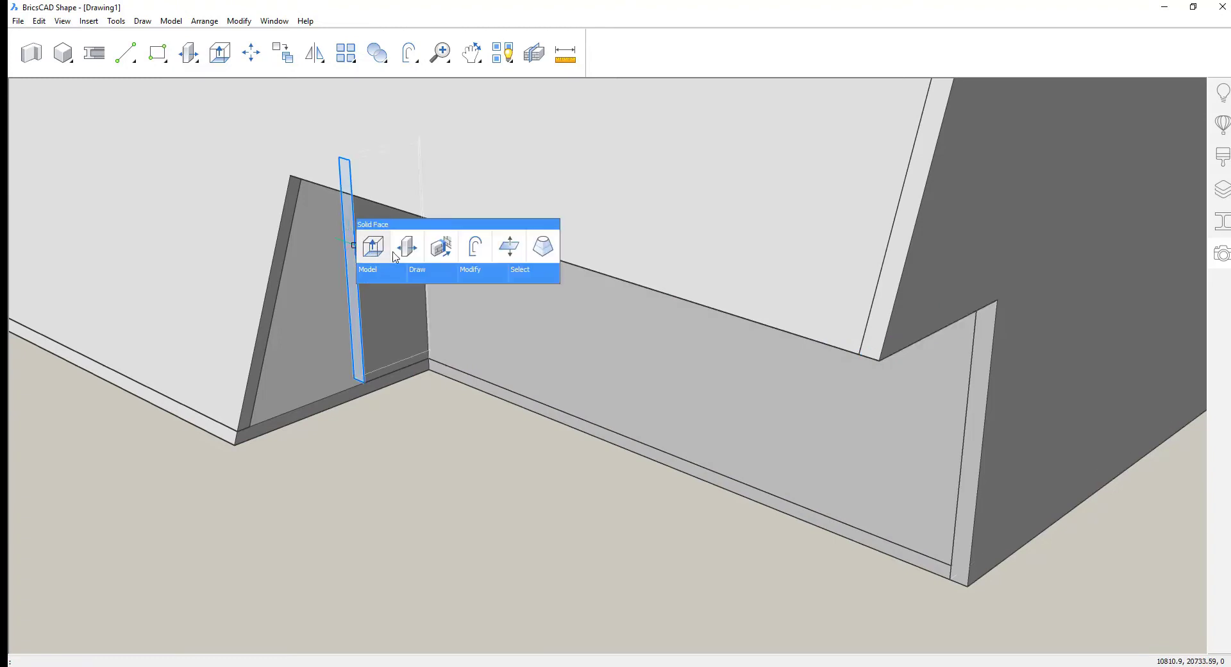
{"action": "left_click", "coordinate": [448, 254]}
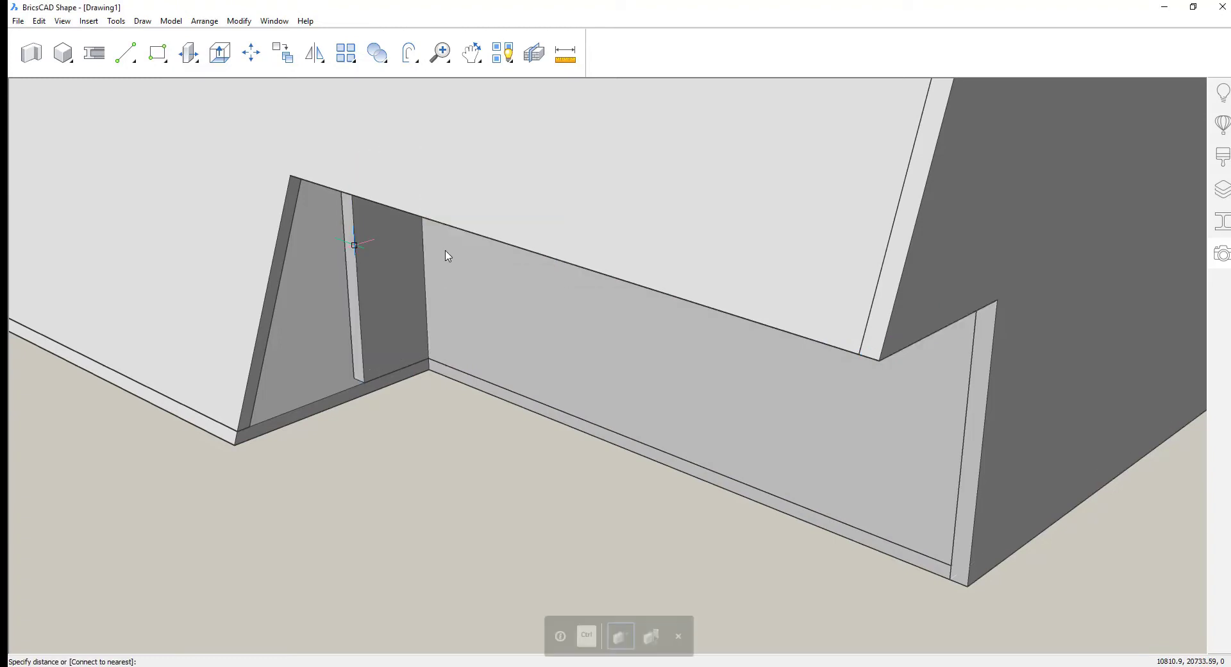
{"action": "mouse_move", "coordinate": [520, 403]}
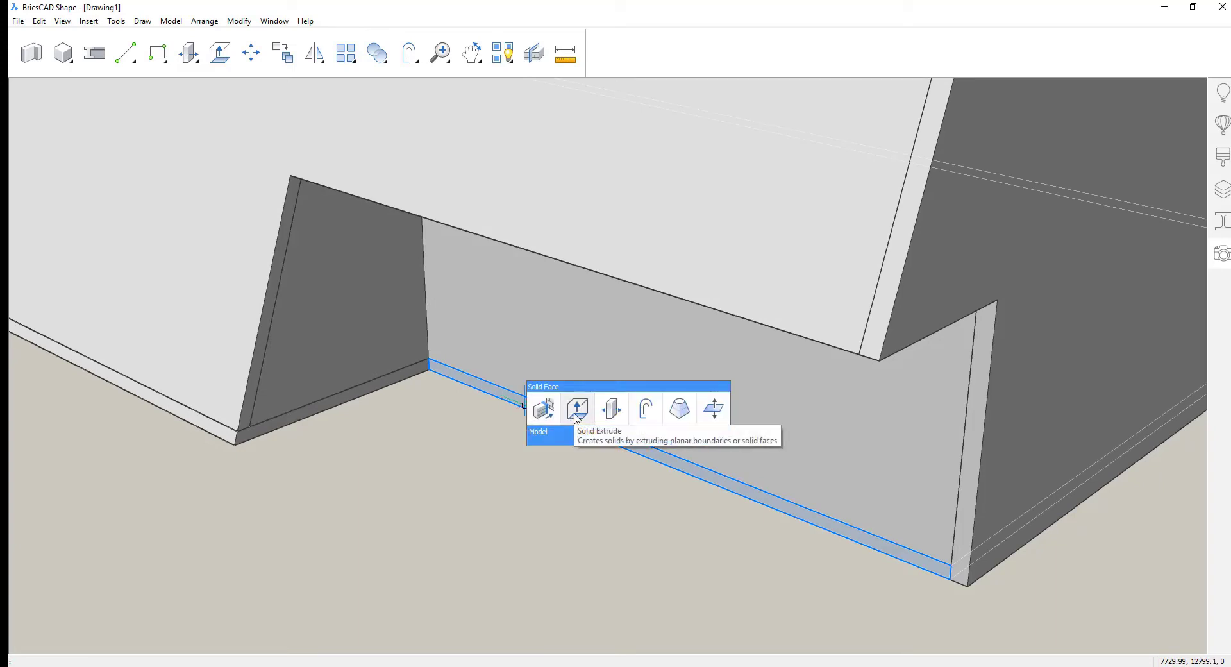
{"action": "left_click", "coordinate": [576, 418]}
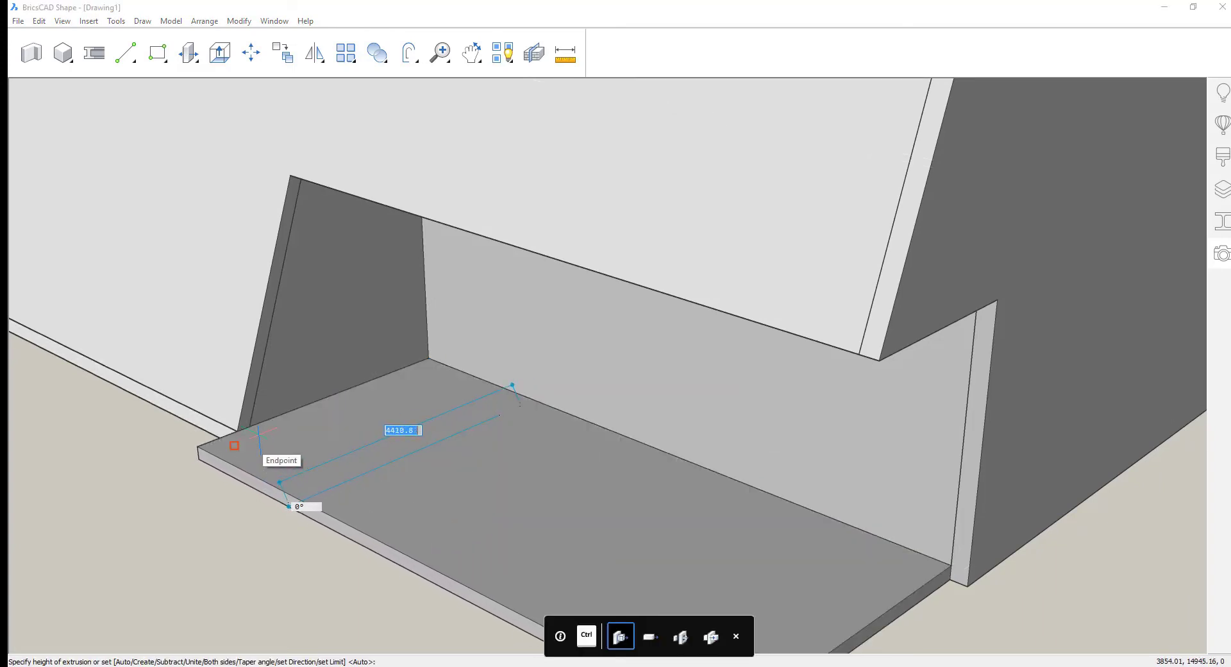
{"action": "left_click", "coordinate": [242, 431]}
Hide the roof slab to expose the recess walls inside the building.
{"action": "middle_click_drag", "start_coordinate": [332, 583], "coordinate": [667, 602], "text": "shift"}
{"action": "middle_click_drag", "start_coordinate": [883, 282], "coordinate": [648, 324], "text": "shift"}
{"action": "left_click", "coordinate": [672, 335]}
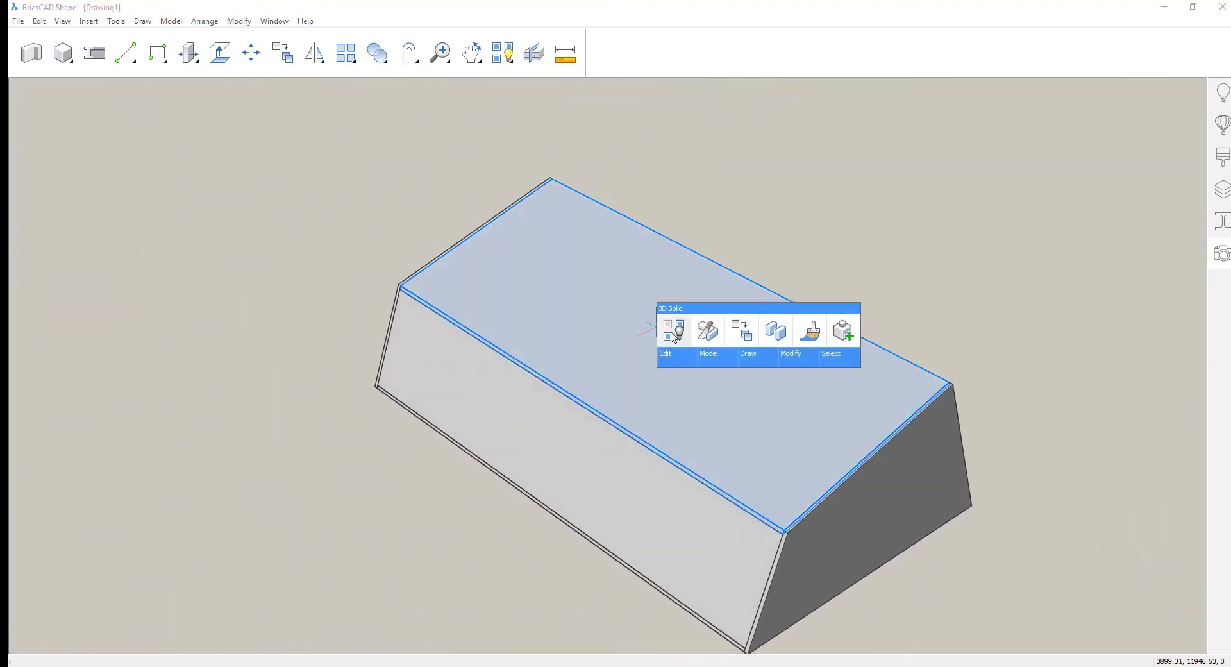
Join the two recess walls with an L-connection in which the long wall runs through to the corner.
{"action": "scroll", "coordinate": [603, 270], "scroll_direction": "up", "scroll_amount": 10}
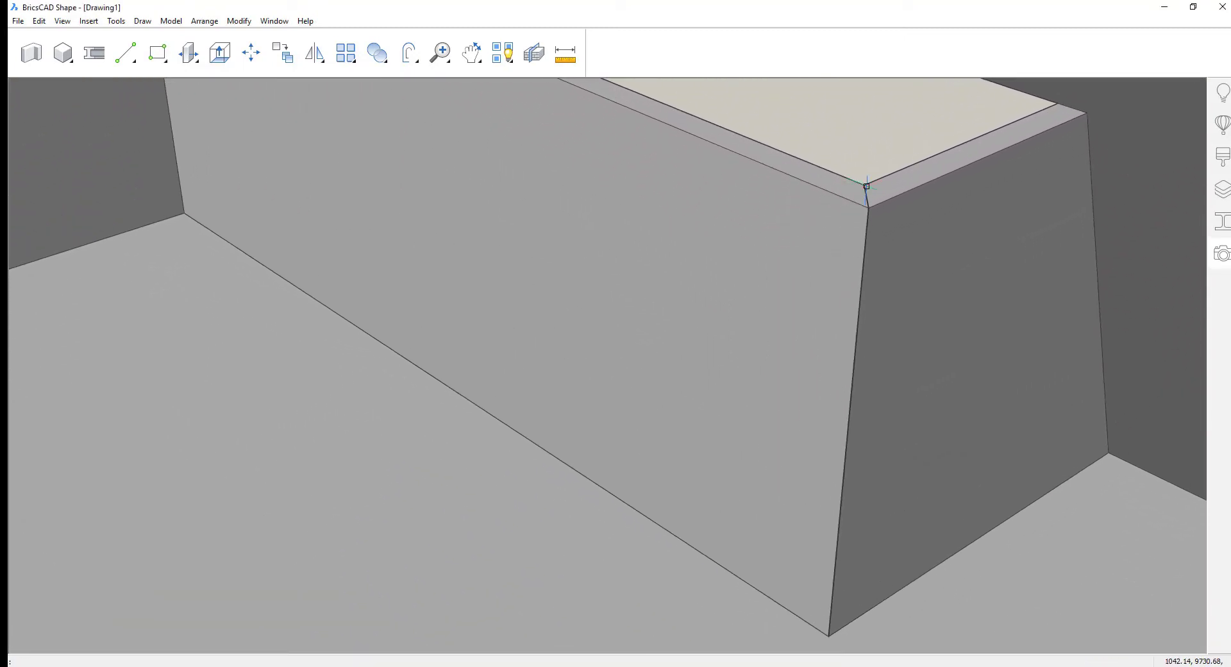
{"action": "left_click", "coordinate": [855, 192]}
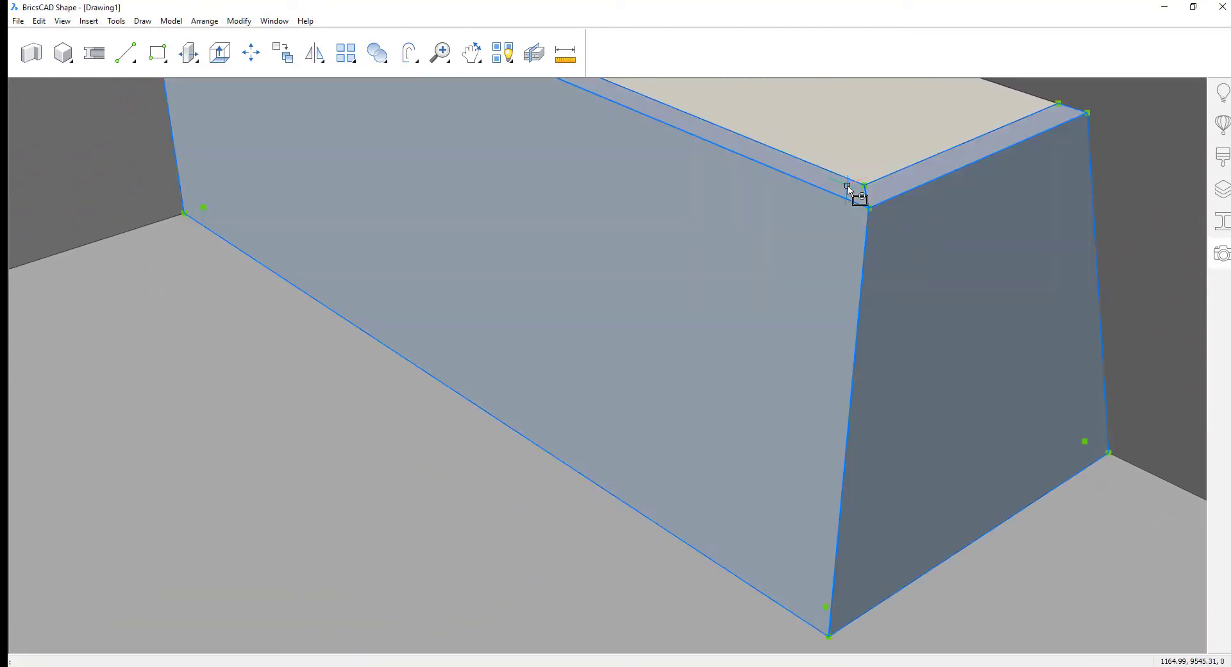
{"action": "scroll", "coordinate": [850, 172], "scroll_direction": "down", "scroll_amount": 5}
{"action": "mouse_move", "coordinate": [712, 220]}
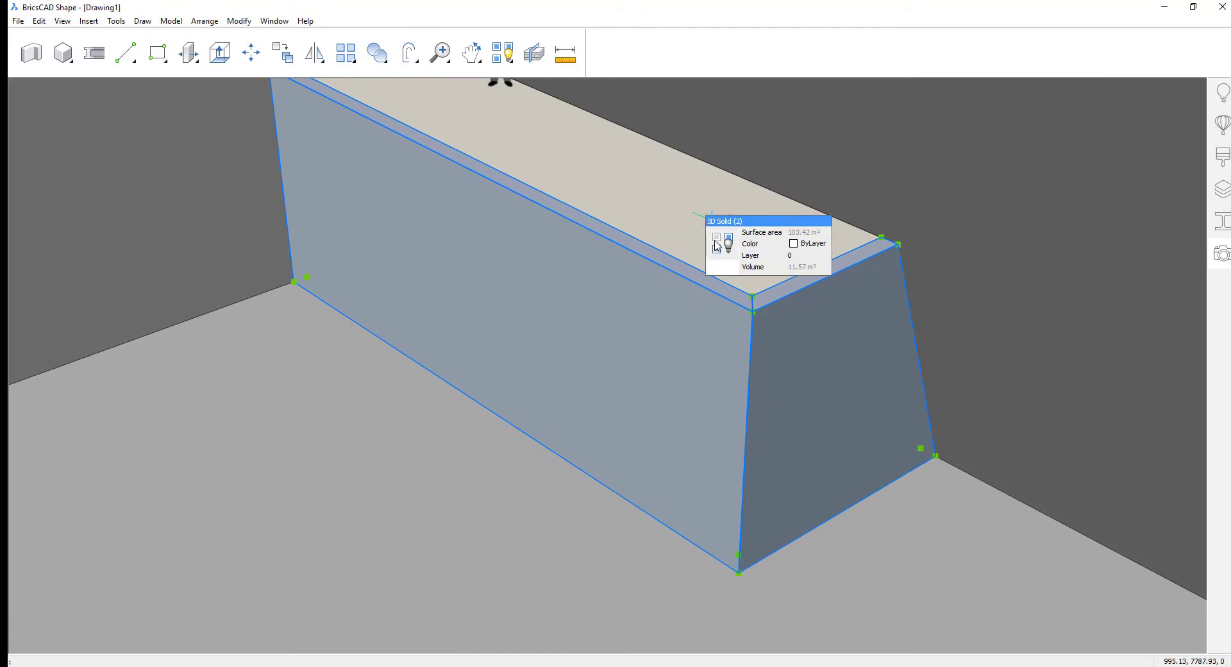
{"action": "left_click", "coordinate": [758, 247]}
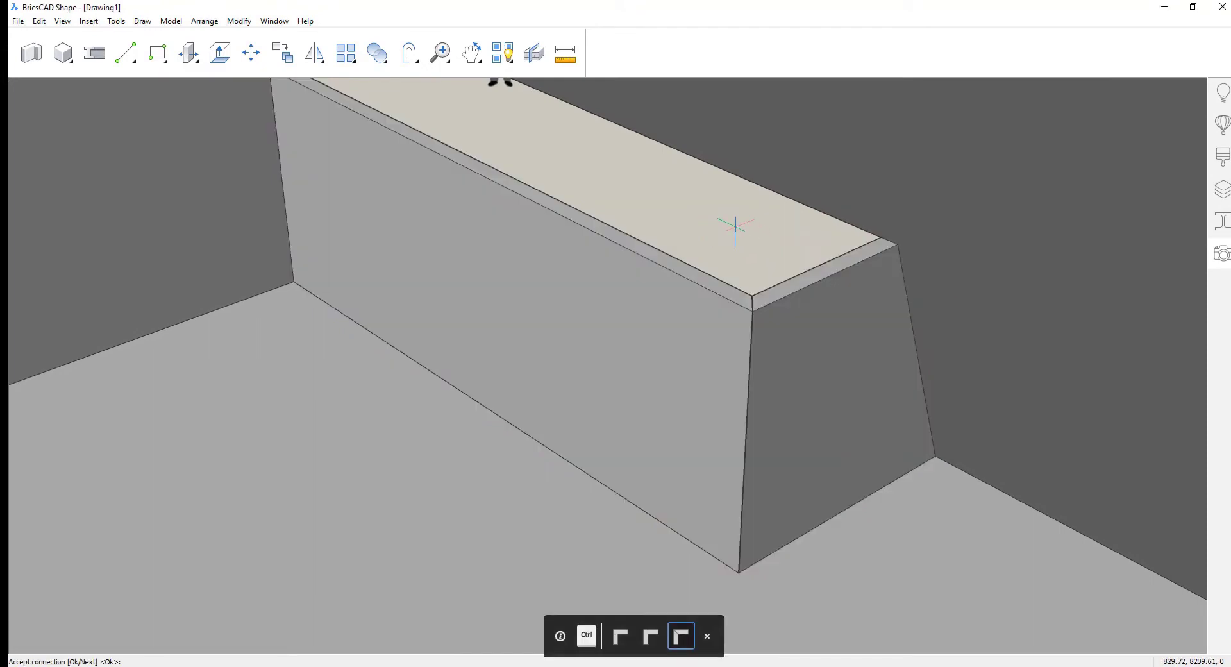
{"action": "key", "text": "ctrl"}
{"action": "key", "text": "Return"}
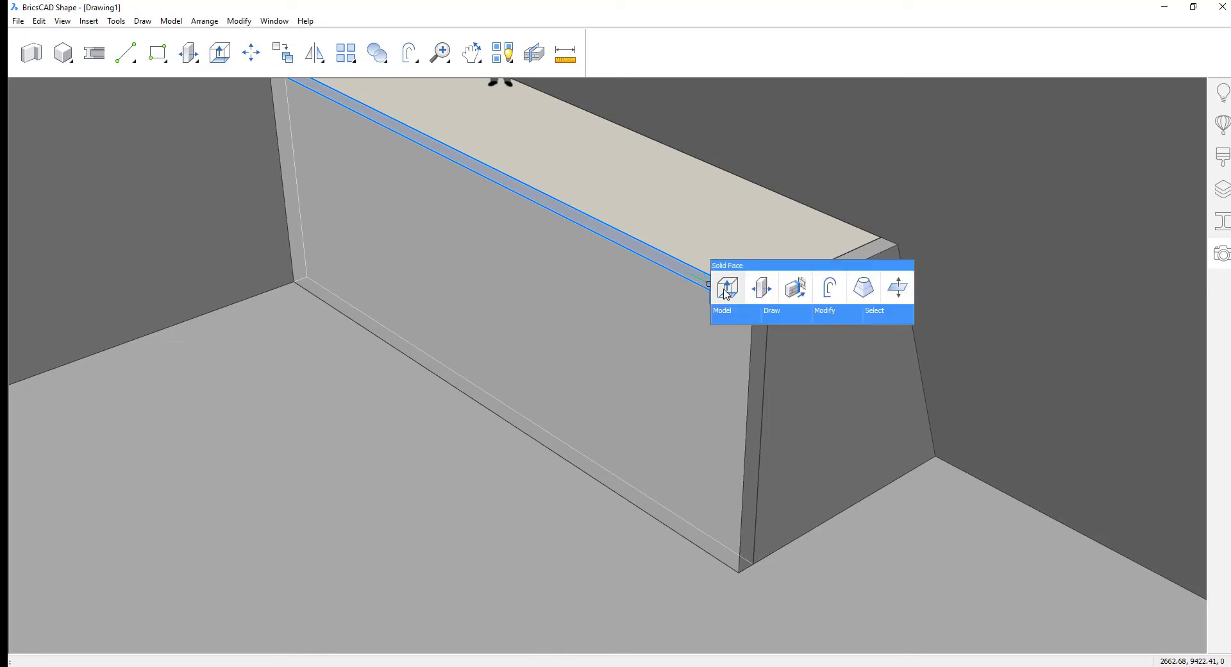
Extrude the top face of the long recess wall upward by 300.
{"action": "left_click", "coordinate": [723, 277]}
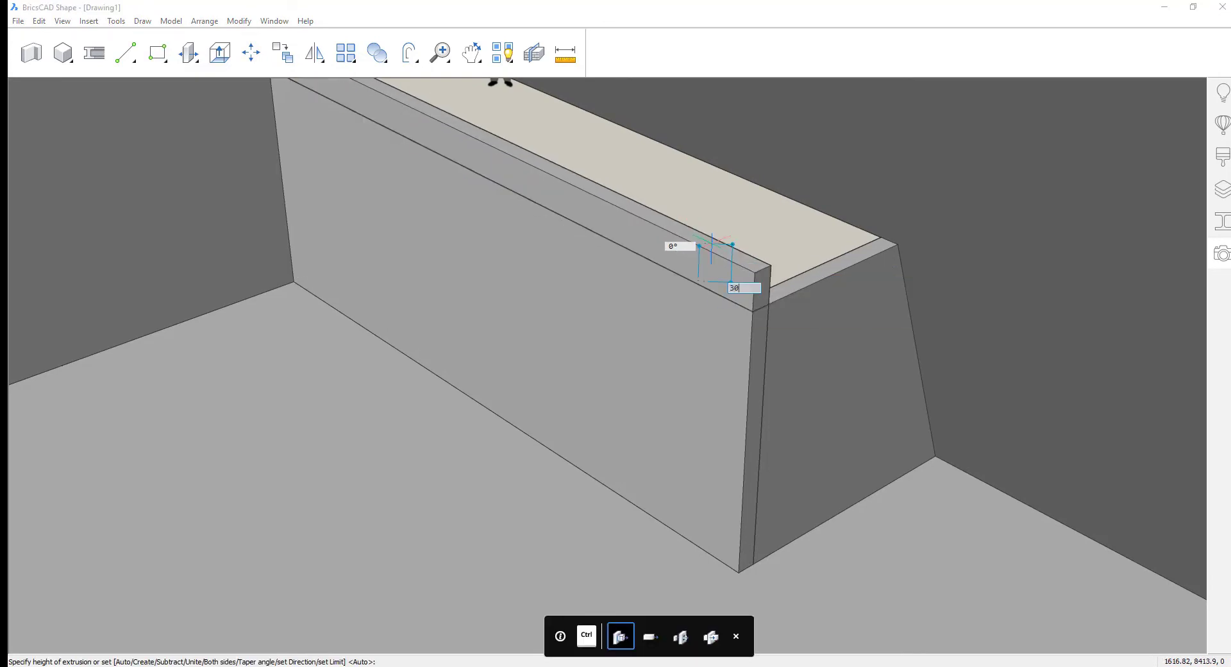
{"action": "type", "text": "300"}
{"action": "key", "text": "Return"}
Extrude the strip's inner side face across the interior as an upper floor slab and connect its edge to the opposite long wall.
{"action": "mouse_move", "coordinate": [689, 264]}
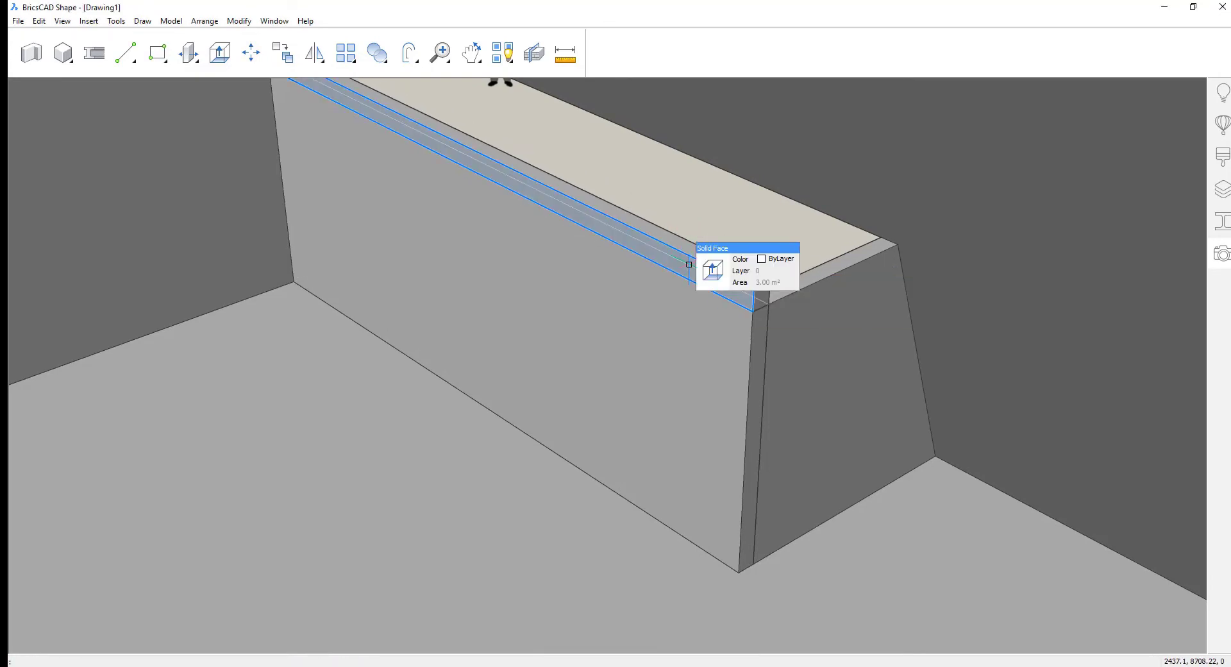
{"action": "left_click", "coordinate": [747, 277]}
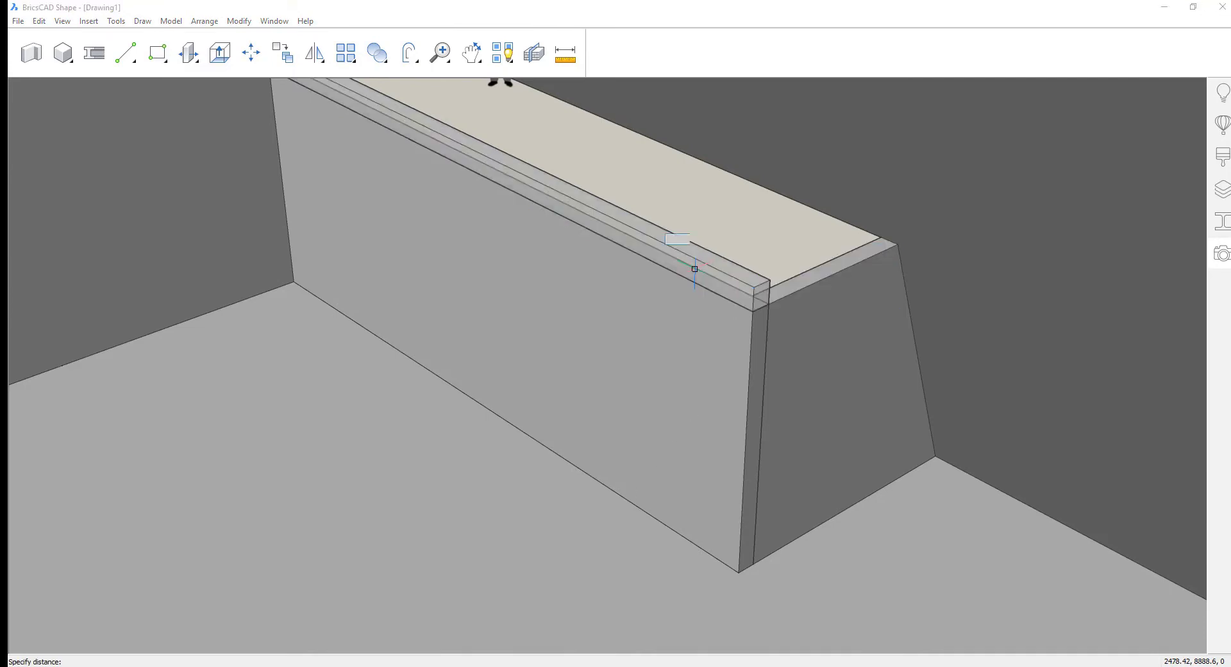
{"action": "left_click", "coordinate": [564, 634]}
{"action": "mouse_move", "coordinate": [488, 392]}
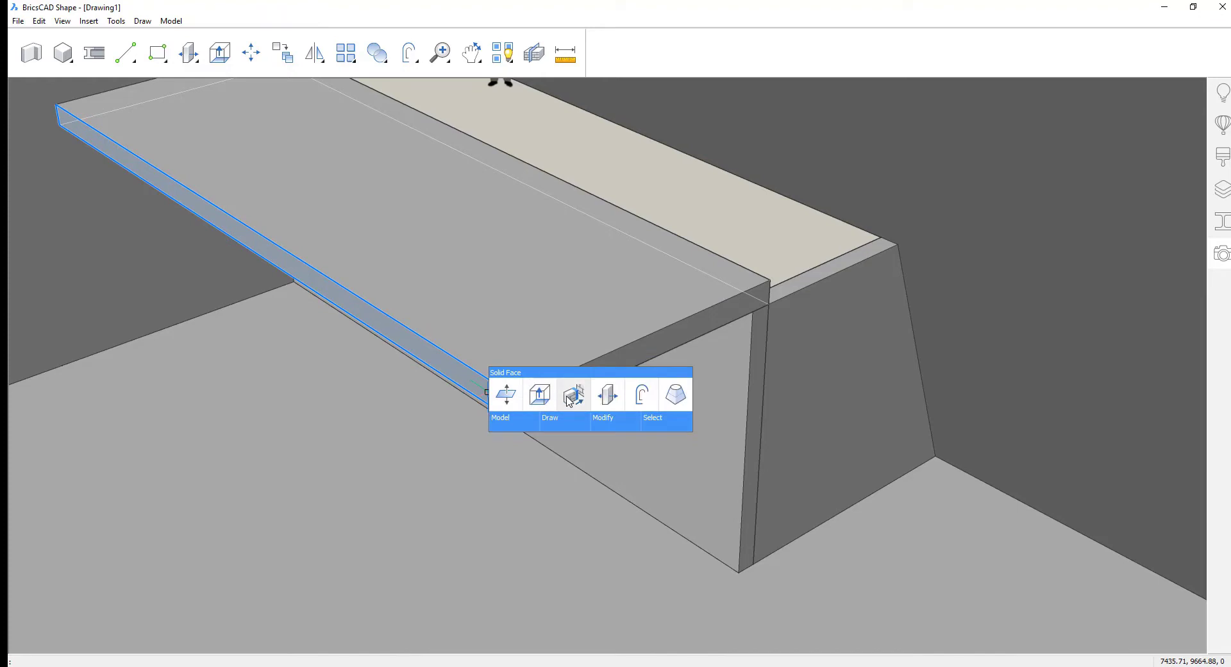
{"action": "left_click", "coordinate": [569, 401]}
{"action": "key", "text": "Return"}
Connect the upper slab's remaining open edges to the end wall and to the sloped long wall above the recess.
{"action": "scroll", "coordinate": [686, 300], "scroll_direction": "down", "scroll_amount": 3}
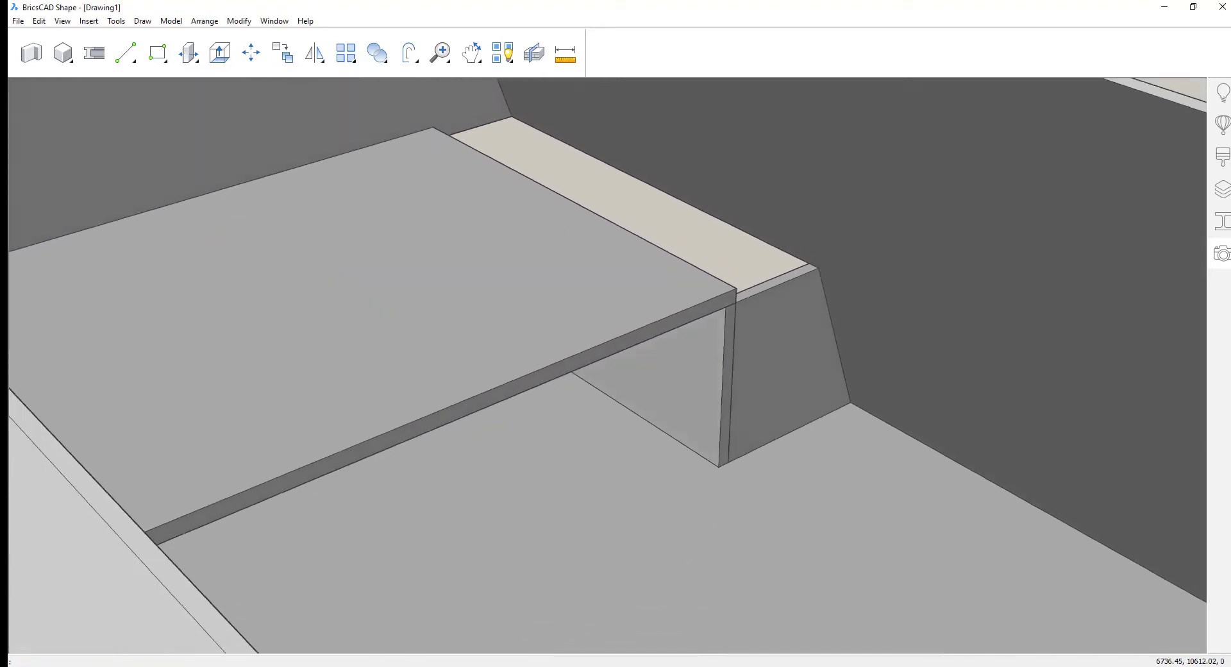
{"action": "scroll", "coordinate": [692, 402], "scroll_direction": "down", "scroll_amount": 2}
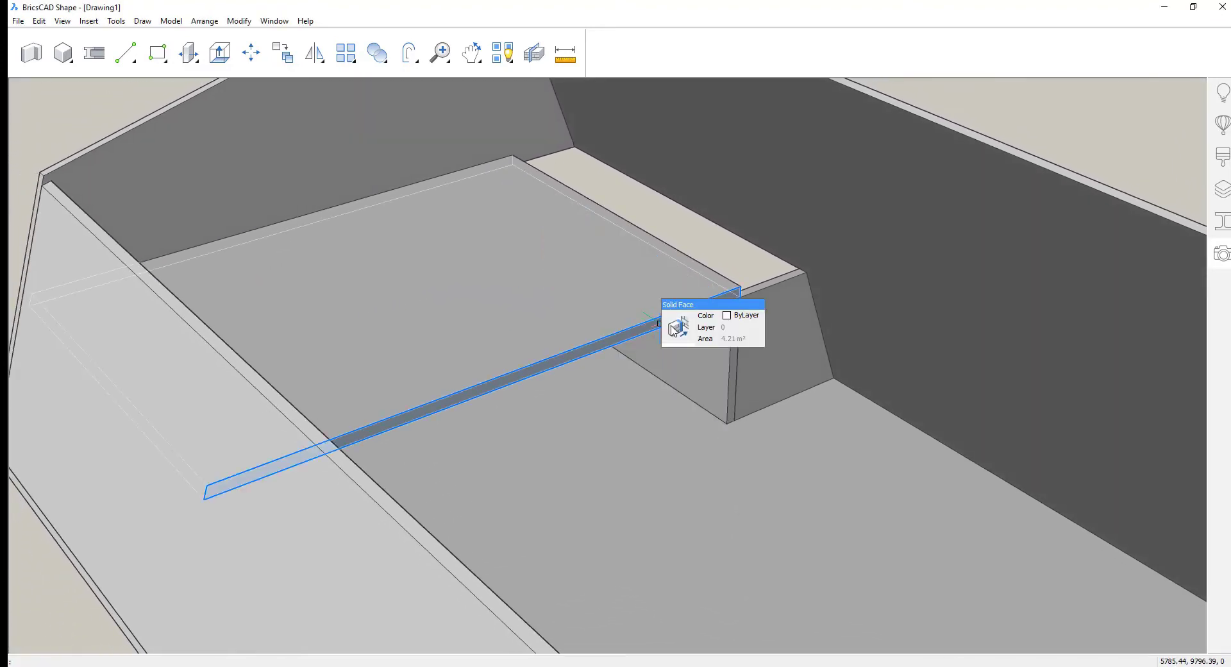
{"action": "left_click", "coordinate": [677, 329]}
{"action": "key", "text": "Return"}
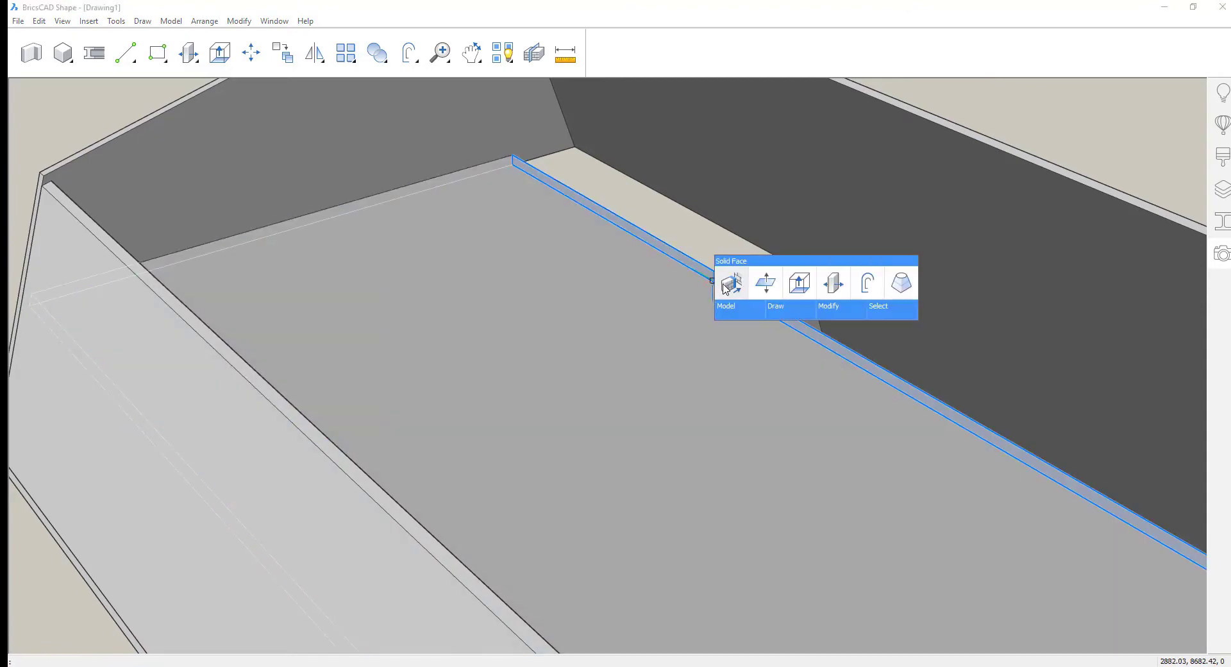
{"action": "left_click", "coordinate": [731, 283]}
{"action": "scroll", "coordinate": [558, 337], "scroll_direction": "down", "scroll_amount": 5}
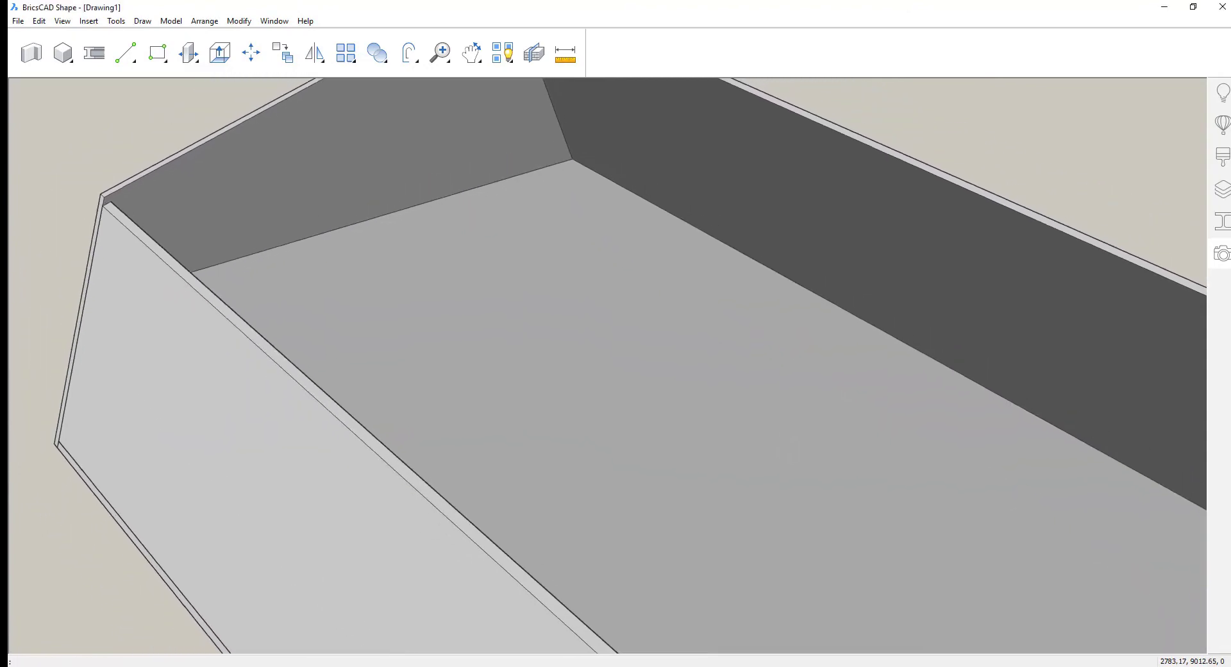
Show the hidden roof again and hide the end wall beside the recess to open up the building's end.
{"action": "middle_click_drag", "start_coordinate": [465, 336], "coordinate": [838, 416], "text": "shift"}
{"action": "right_click", "coordinate": [838, 417]}
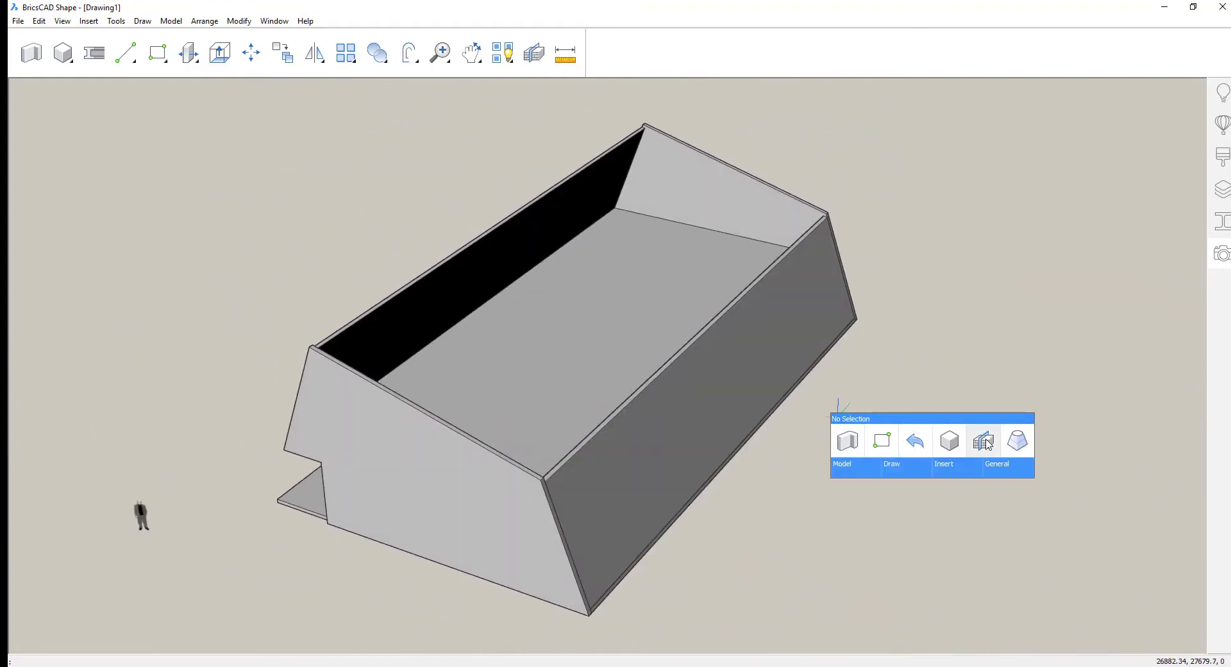
{"action": "mouse_move", "coordinate": [996, 470]}
{"action": "left_click", "coordinate": [886, 499]}
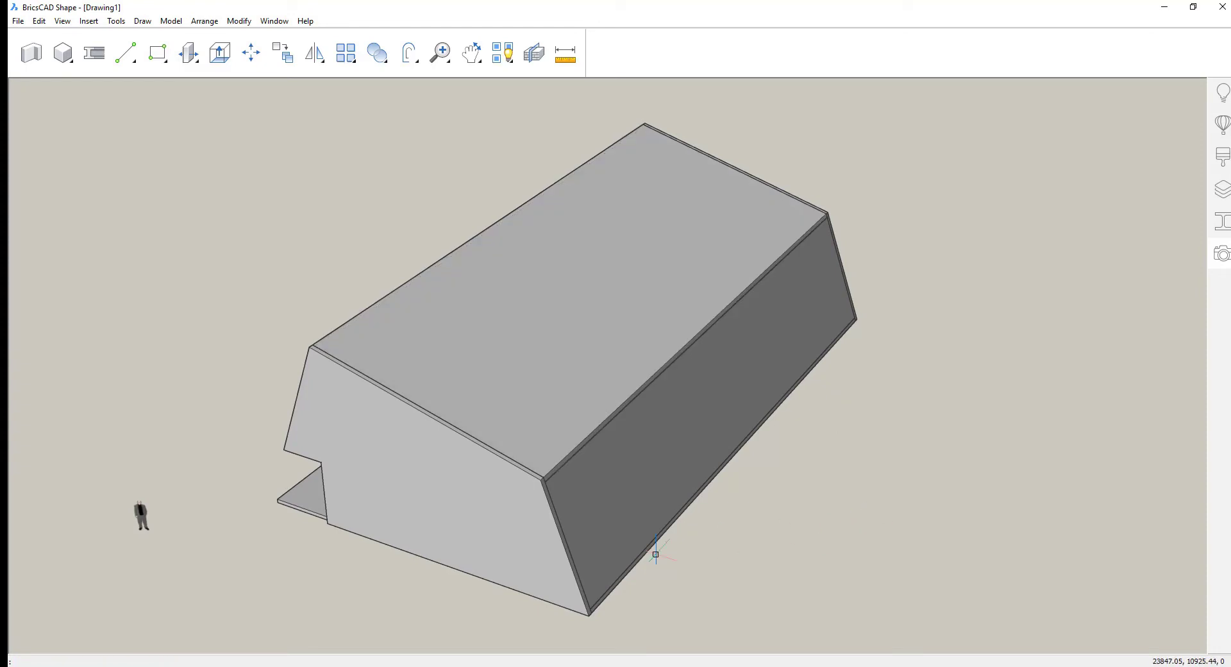
{"action": "left_click", "coordinate": [476, 558]}
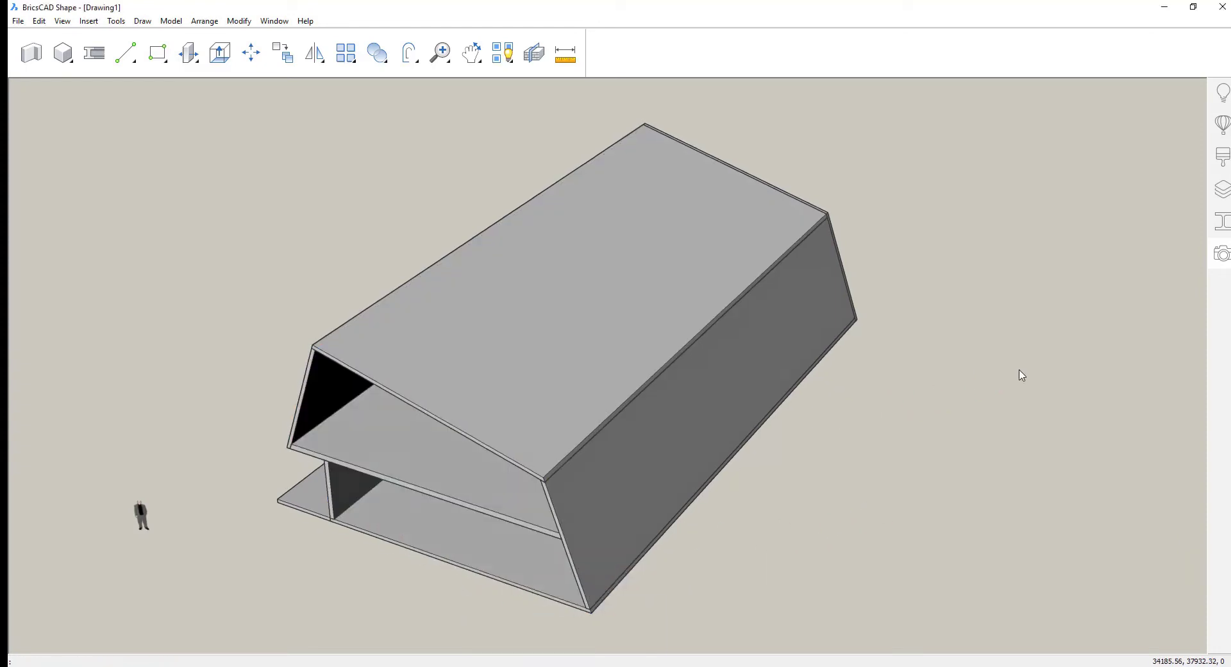
Add a partition wall on the upper floor, offset 10000 inward from the far end wall.
{"action": "middle_click_drag", "start_coordinate": [1018, 370], "coordinate": [1049, 382], "text": "shift"}
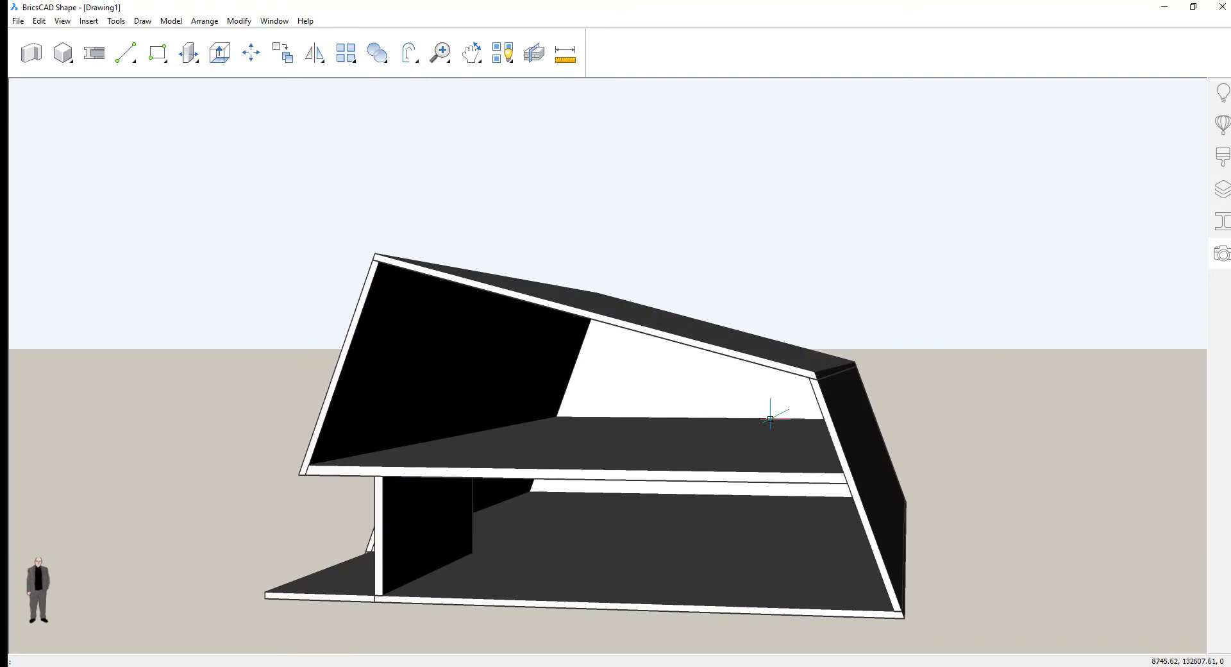
{"action": "left_click", "coordinate": [721, 392]}
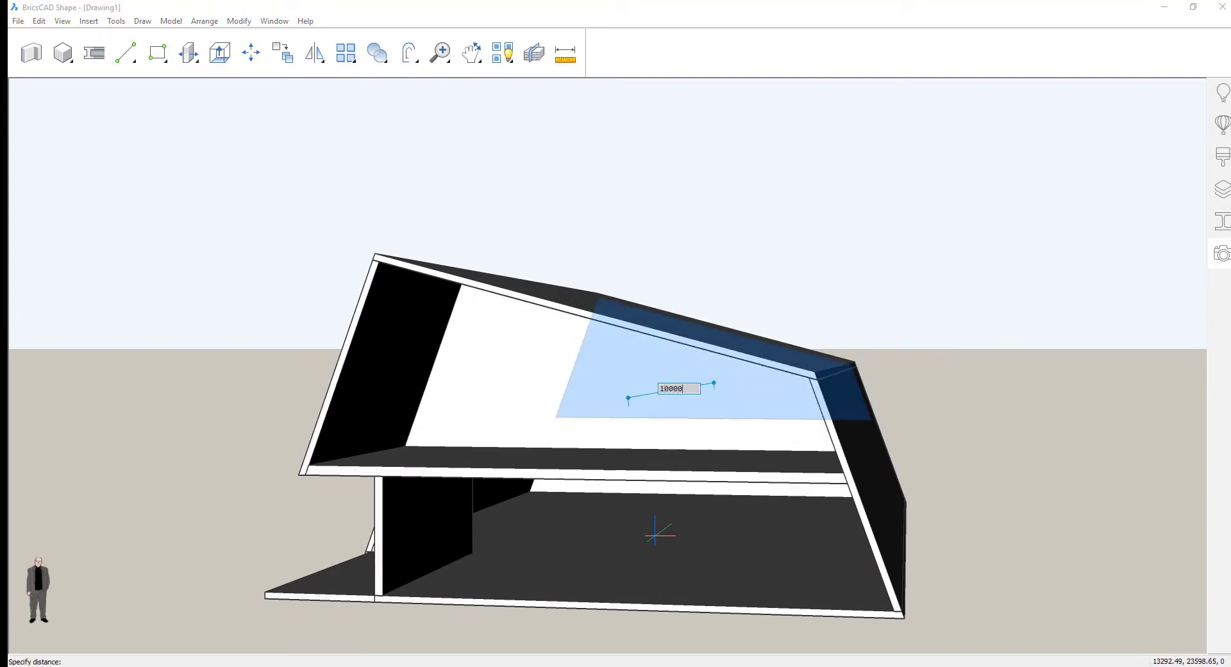
{"action": "type", "text": "10000"}
{"action": "key", "text": "Return"}
{"action": "key", "text": "Return"}
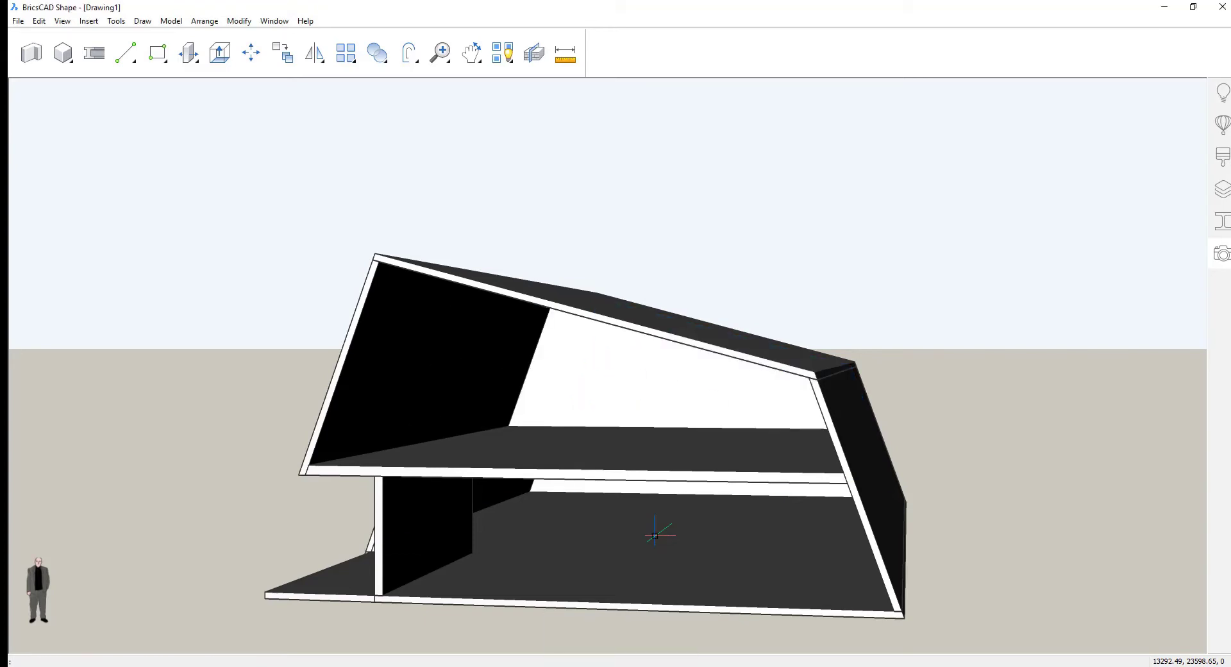
Hide the roof slab to expose the partitioned upper floor.
{"action": "middle_click_drag", "start_coordinate": [655, 536], "coordinate": [526, 529], "text": "shift"}
{"action": "left_click", "coordinate": [743, 296]}
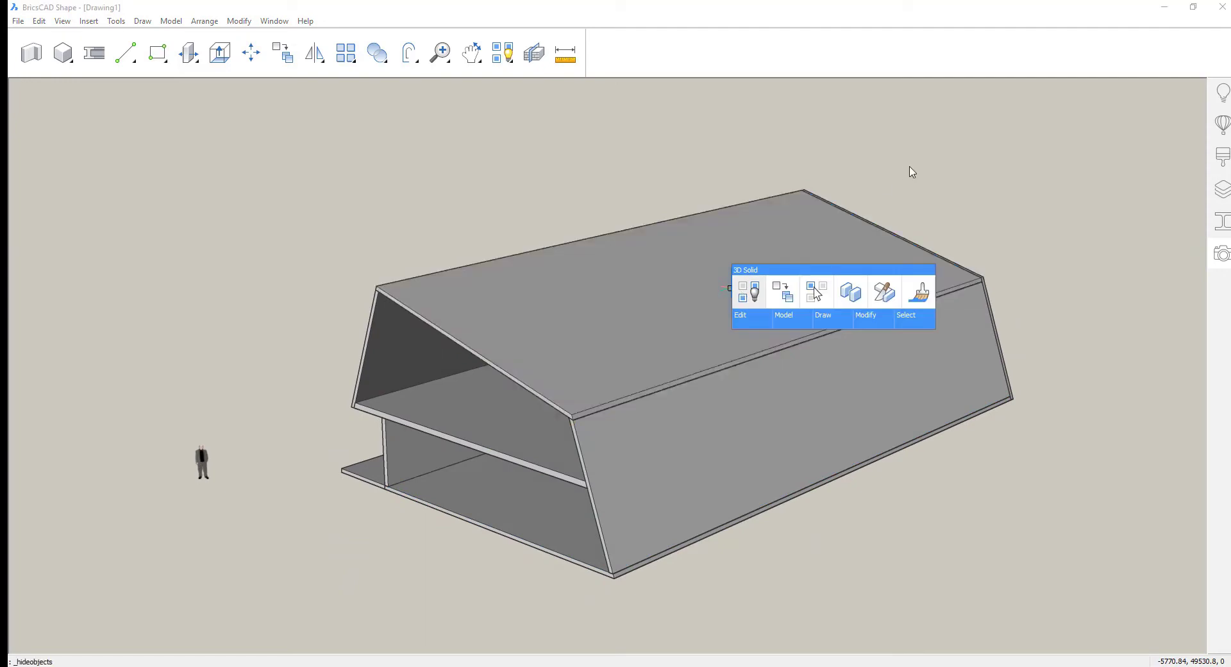
{"action": "key", "text": "Delete"}
Cut away the upper part of the recess-side long wall between the partition and the far end wall by extruding its boundary through it.
{"action": "scroll", "coordinate": [924, 151], "scroll_direction": "up", "scroll_amount": 5}
{"action": "middle_click_drag", "start_coordinate": [931, 142], "coordinate": [816, 197], "text": "shift"}
{"action": "mouse_move", "coordinate": [695, 262]}
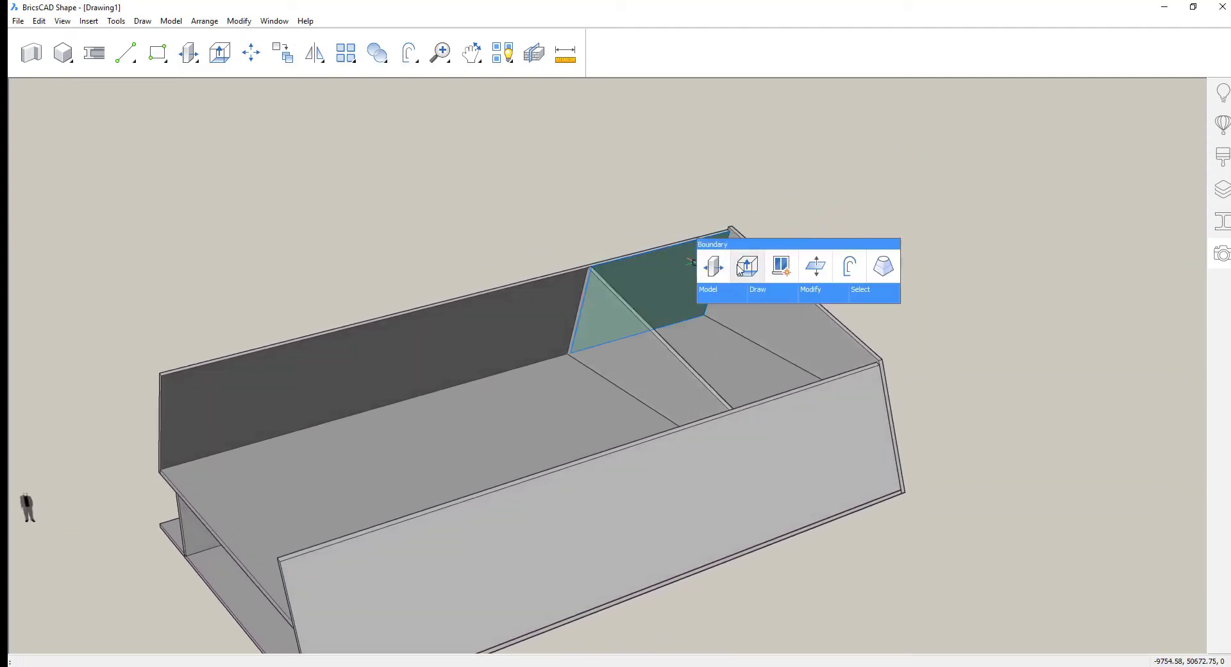
{"action": "left_click", "coordinate": [746, 269]}
{"action": "left_click", "coordinate": [652, 185]}
Offset the boundary of the far end wall's outer face outward to create a larger closed outline around the wall.
{"action": "middle_click_drag", "start_coordinate": [651, 185], "coordinate": [699, 189], "text": "shift"}
{"action": "mouse_move", "coordinate": [829, 351]}
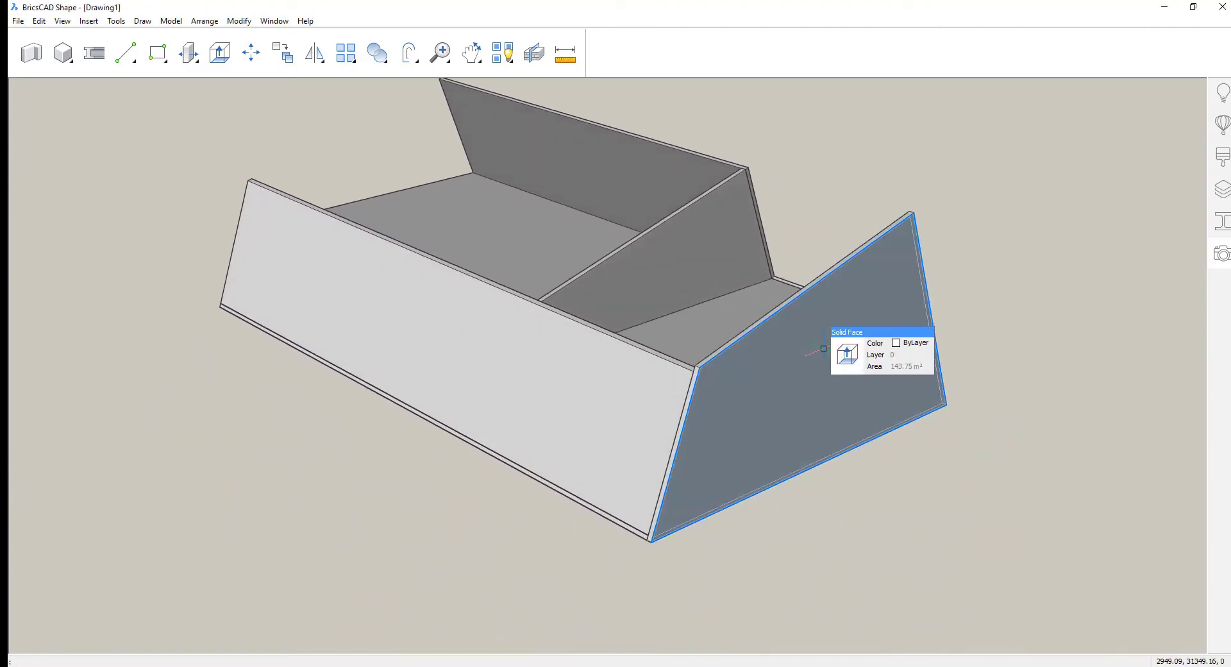
{"action": "left_click", "coordinate": [888, 363]}
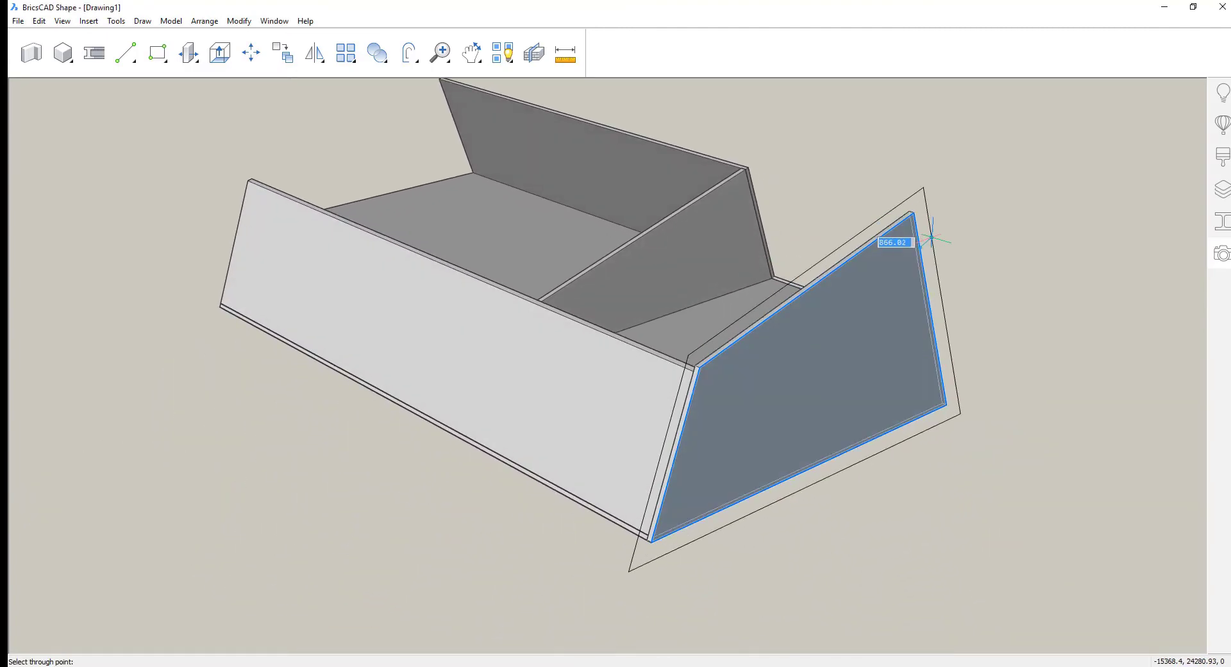
{"action": "scroll", "coordinate": [931, 241], "scroll_direction": "down", "scroll_amount": 2}
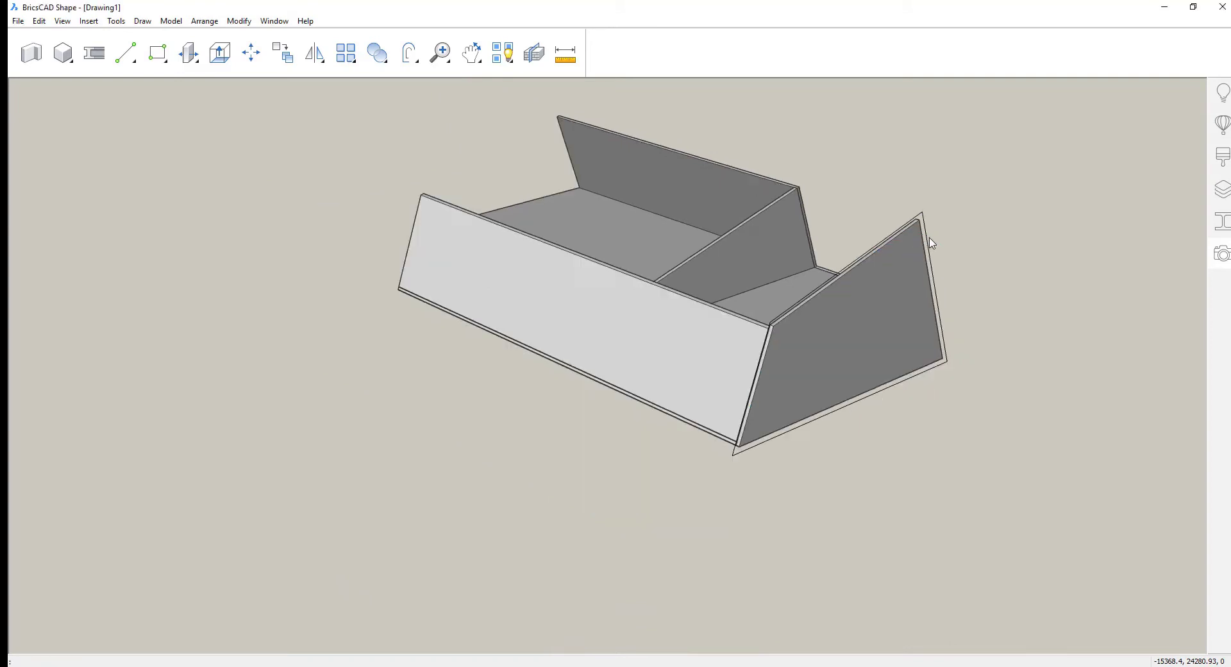
{"action": "mouse_move", "coordinate": [932, 240]}
{"action": "middle_mouse_down", "text": "shift"}
{"action": "mouse_move", "coordinate": [963, 227]}
{"action": "mouse_move", "coordinate": [953, 243]}
{"action": "middle_mouse_up", "text": "shift"}
{"action": "scroll", "coordinate": [955, 248], "scroll_direction": "up", "scroll_amount": 3}
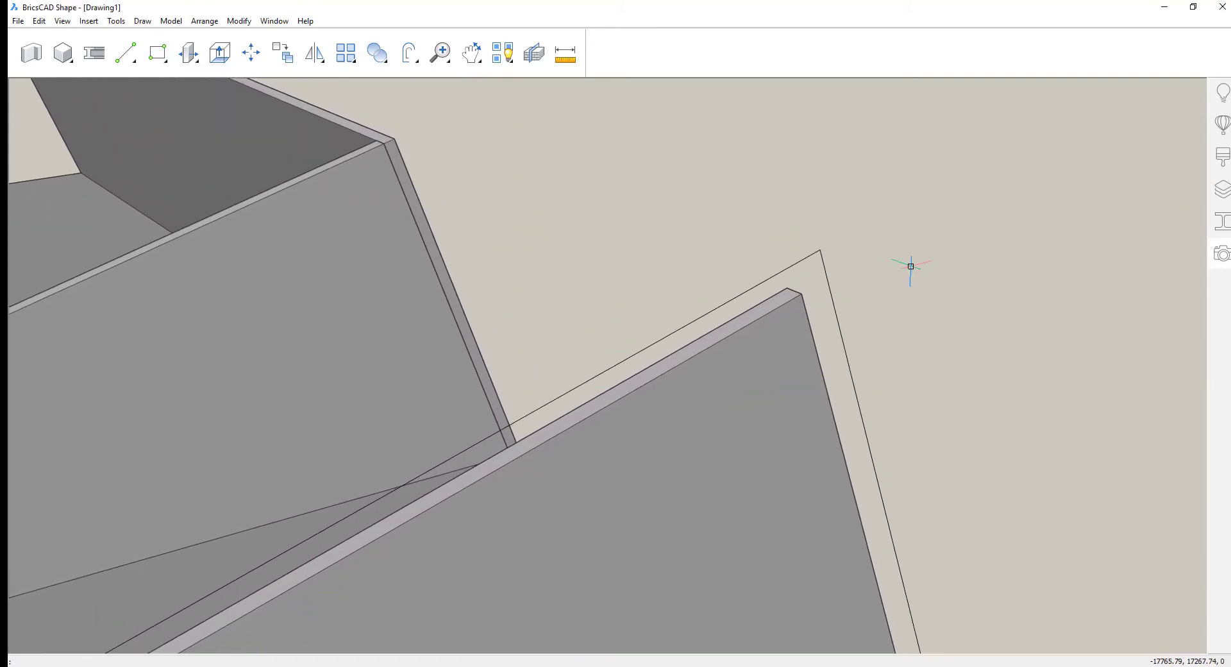
Extrude the offset outline by the end wall's thickness and thicken the surface inward to the wall's corner to form a solid frame.
{"action": "left_click", "coordinate": [824, 247]}
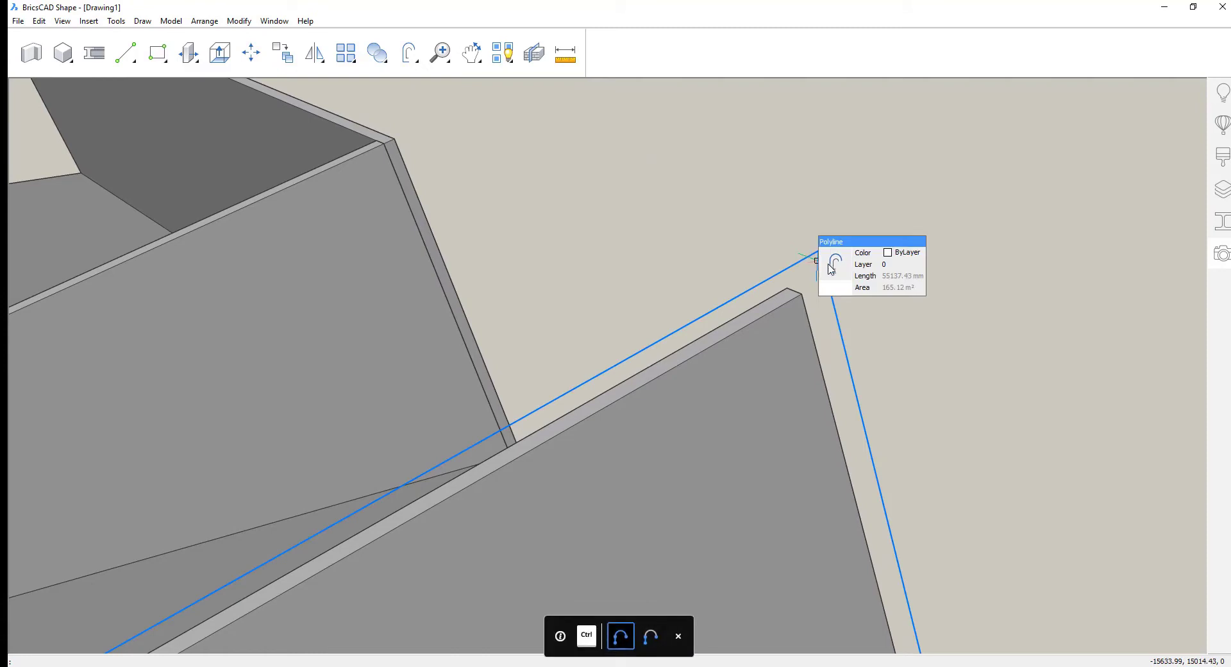
{"action": "left_click", "coordinate": [904, 263]}
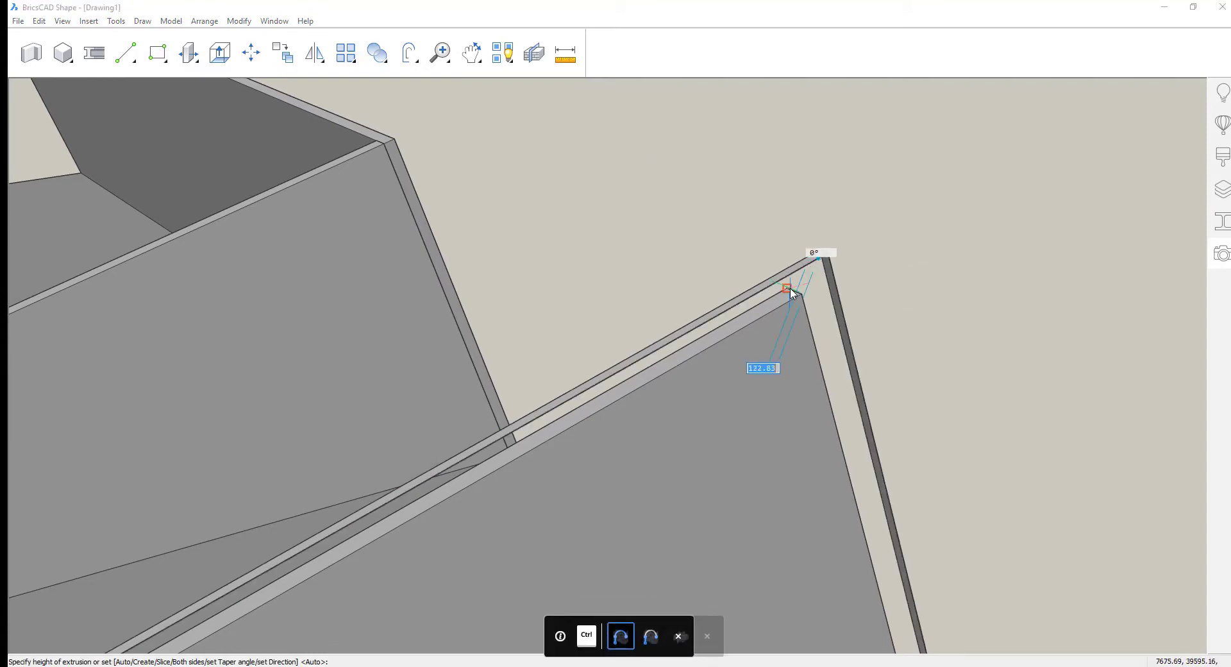
{"action": "left_click", "coordinate": [789, 289]}
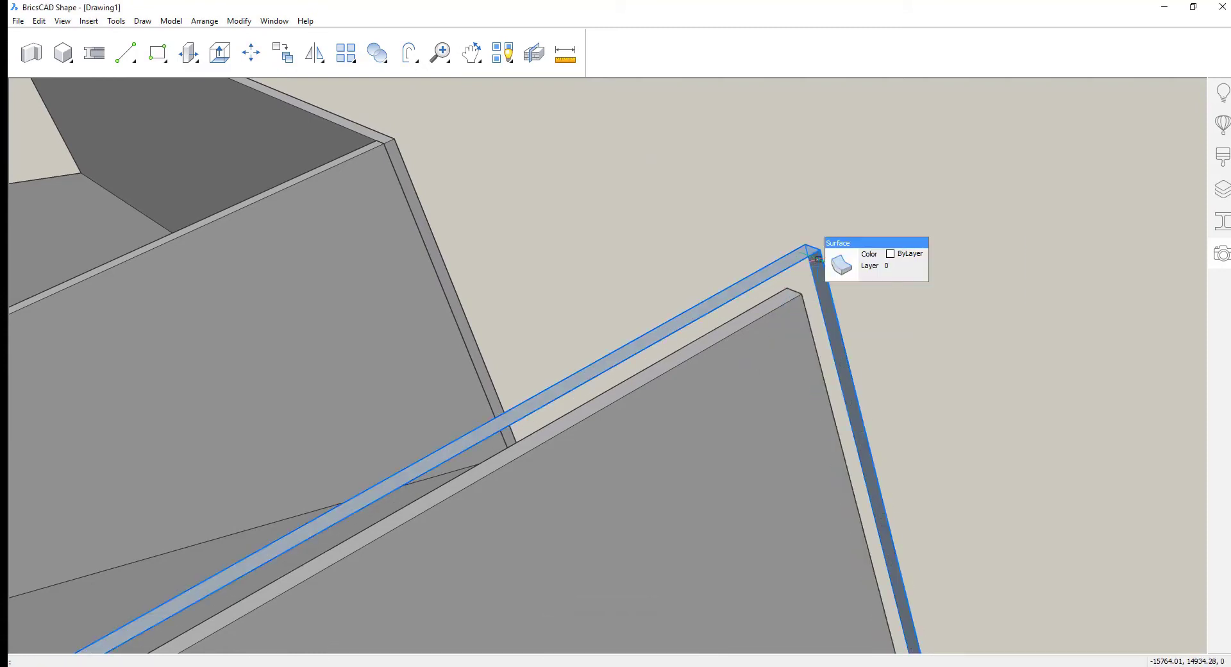
{"action": "left_click", "coordinate": [841, 267]}
{"action": "left_click", "coordinate": [801, 293]}
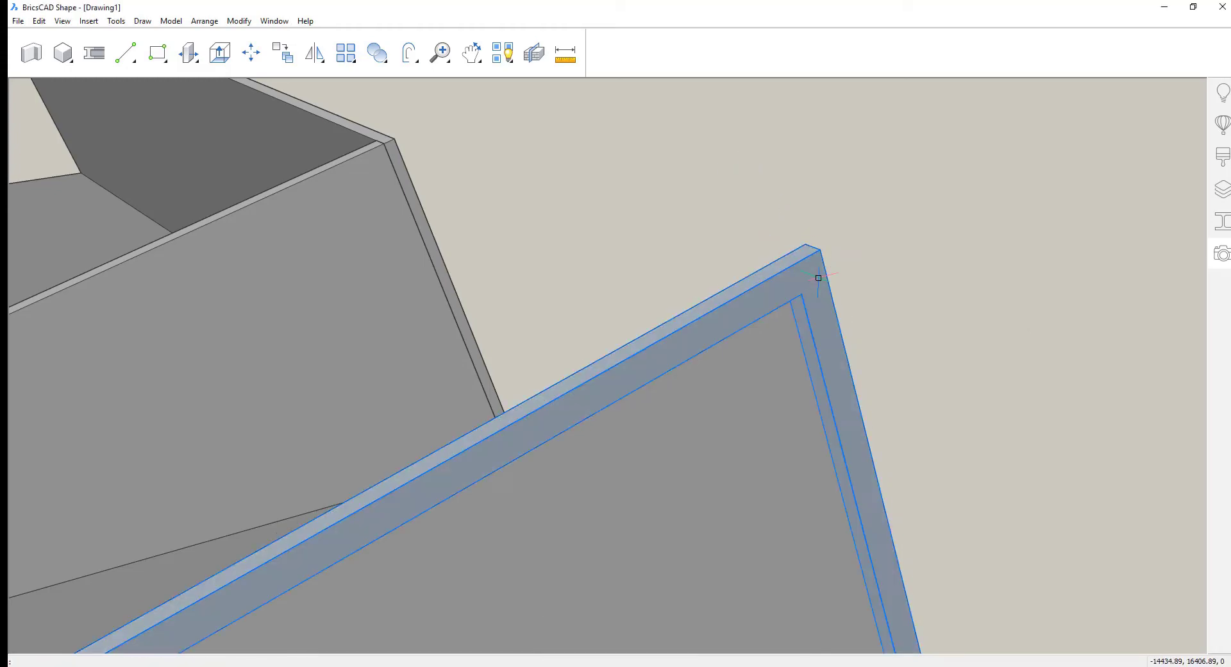
Copy the frame 350 outward along the building's length and isolate the two frames.
{"action": "mouse_move", "coordinate": [840, 286]}
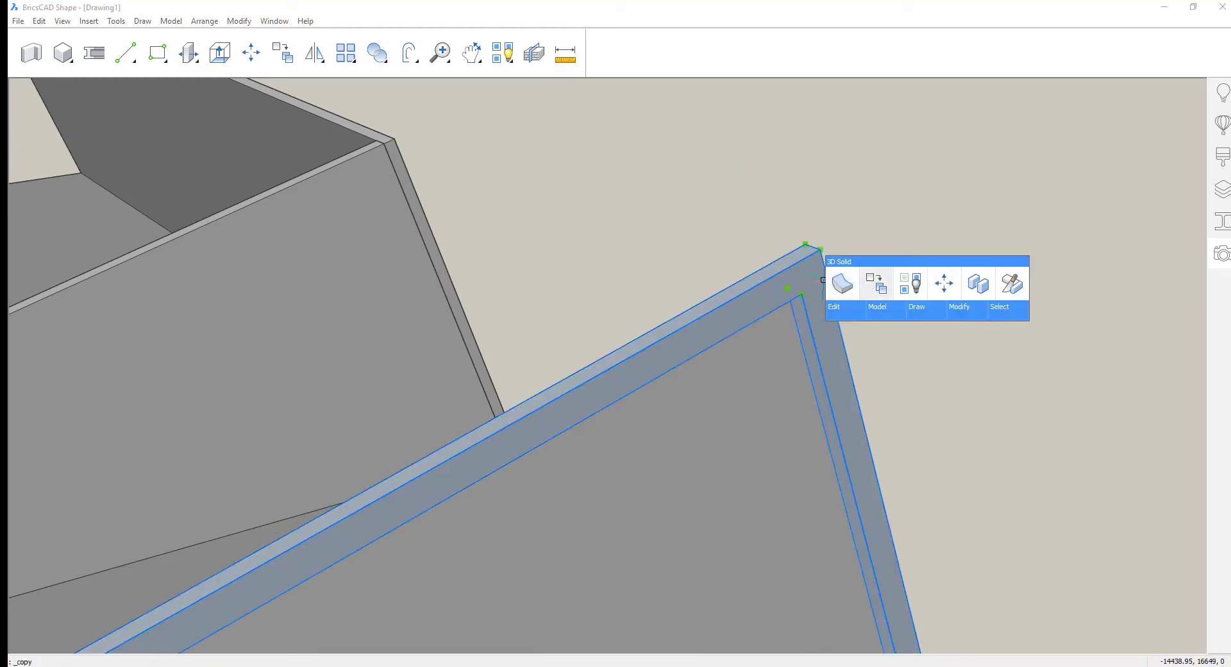
{"action": "left_click", "coordinate": [823, 280]}
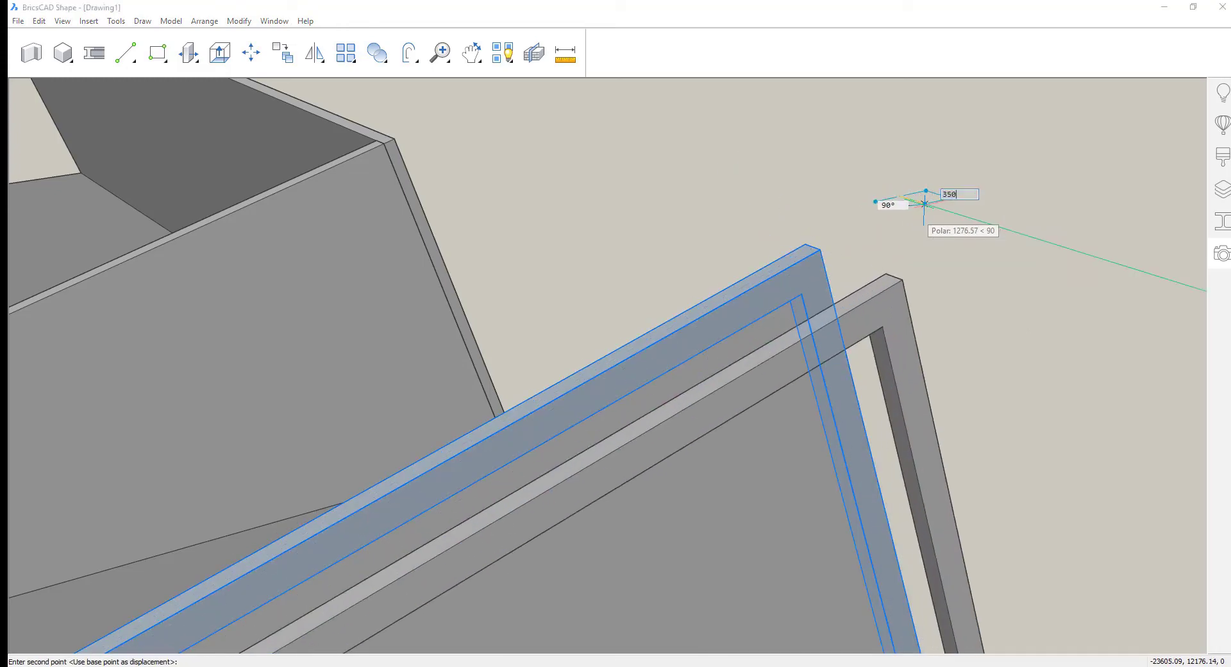
{"action": "key", "text": "Return"}
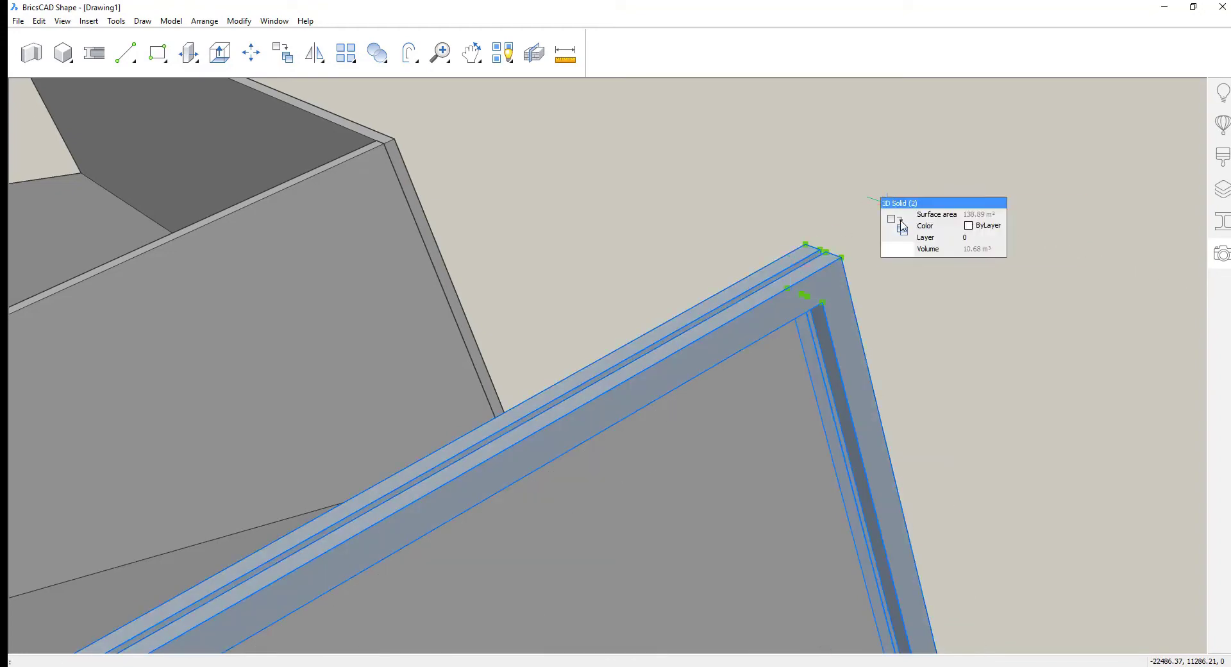
{"action": "mouse_move", "coordinate": [904, 229]}
{"action": "left_click", "coordinate": [964, 224]}
{"action": "scroll", "coordinate": [1015, 206], "scroll_direction": "down", "scroll_amount": 5}
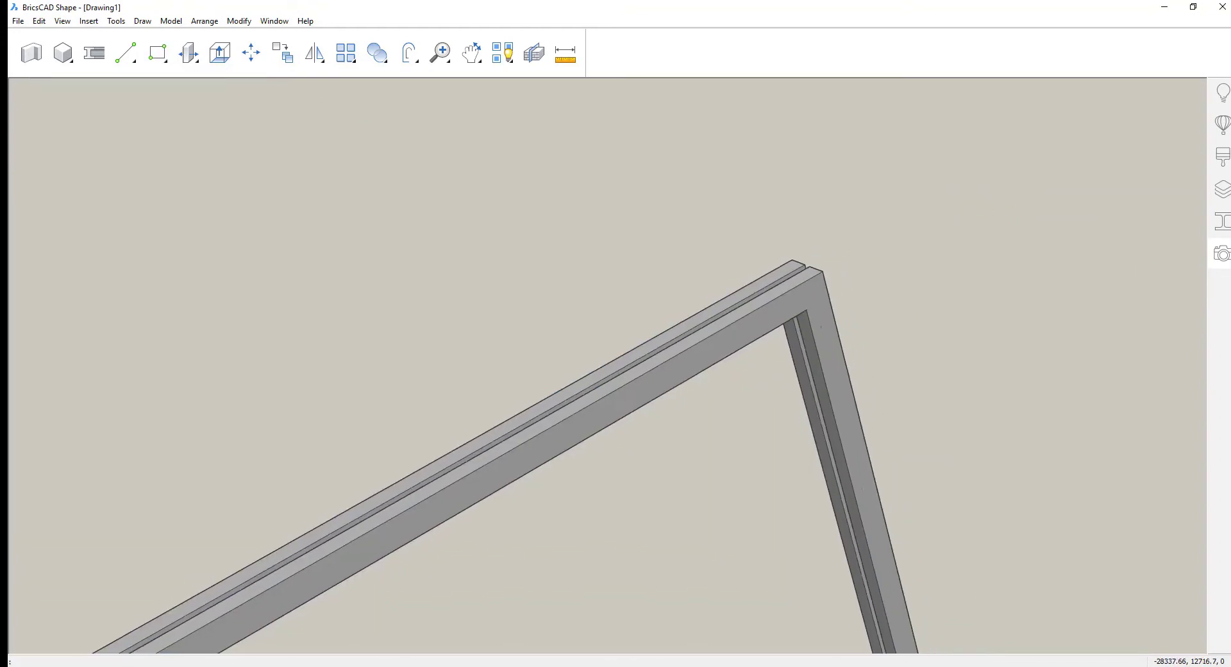
Draw a box beam with a 360 deep end section from the outer frame's upper corner, running lengthwise across both frames.
{"action": "scroll", "coordinate": [593, 401], "scroll_direction": "up", "scroll_amount": 7}
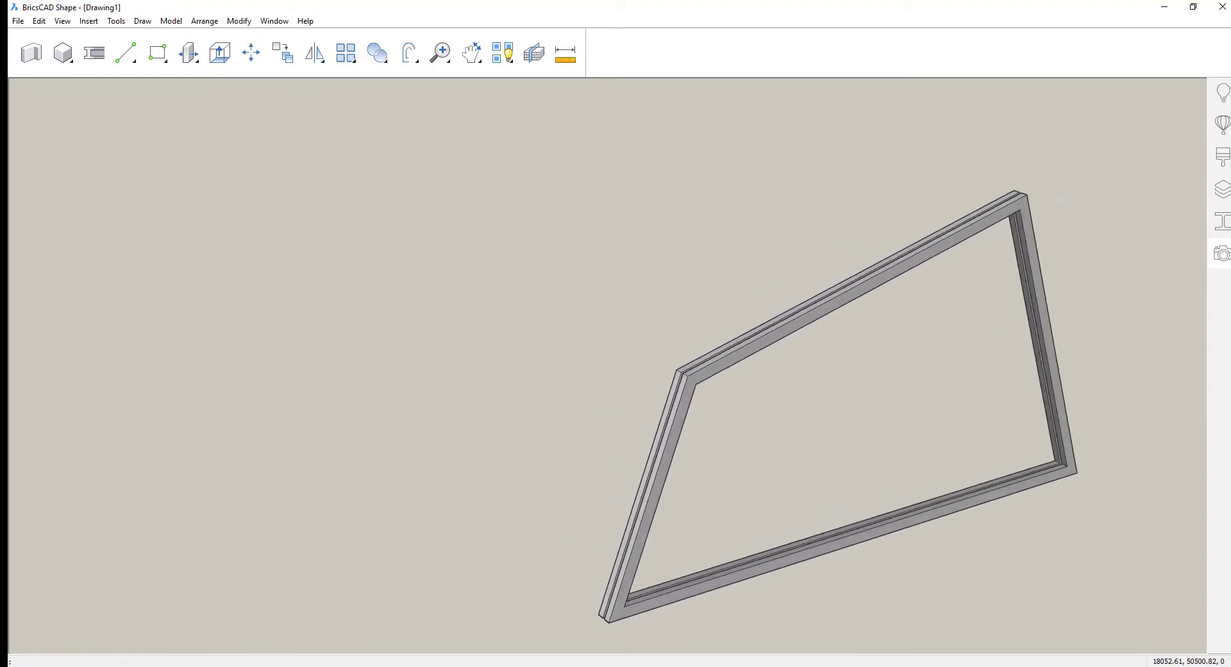
{"action": "scroll", "coordinate": [592, 422], "scroll_direction": "up", "scroll_amount": 1}
{"action": "middle_click_drag", "start_coordinate": [592, 423], "coordinate": [486, 432]}
{"action": "right_click", "coordinate": [473, 395]}
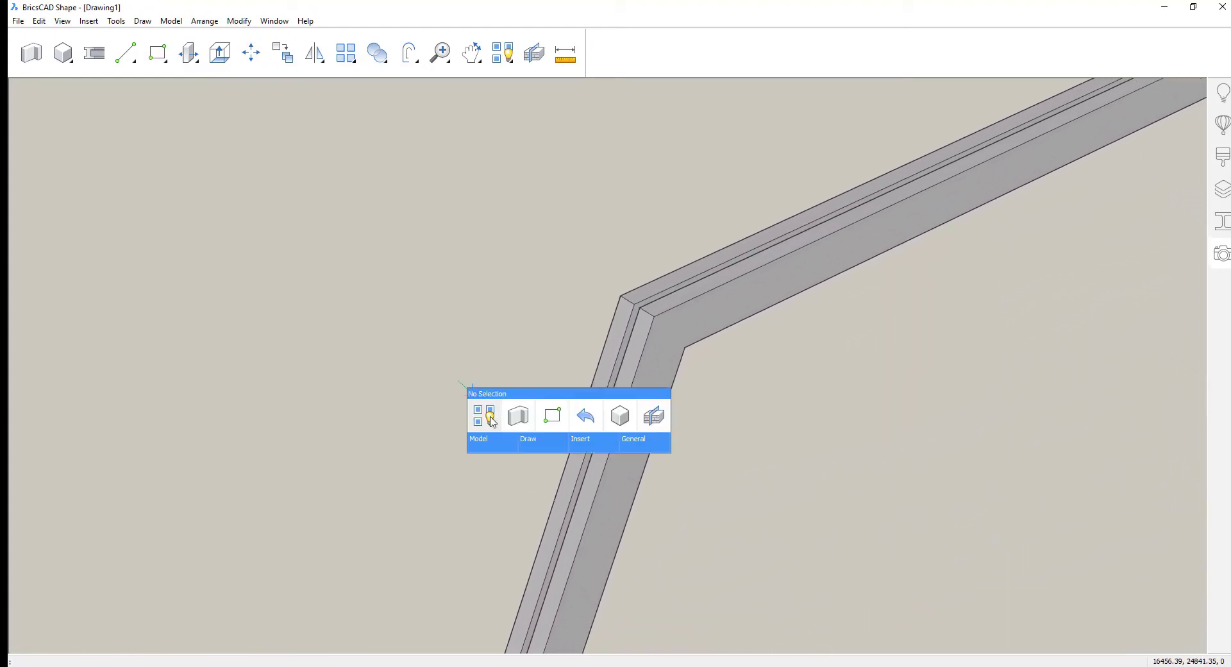
{"action": "left_click", "coordinate": [617, 414]}
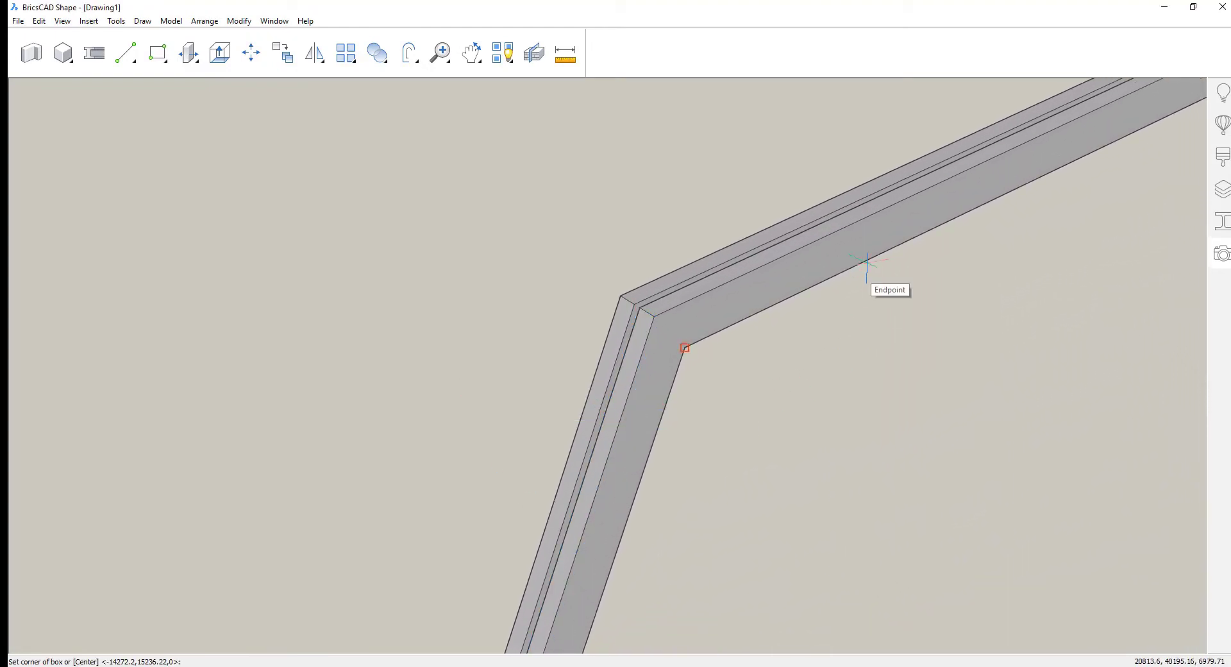
{"action": "left_click", "coordinate": [647, 311]}
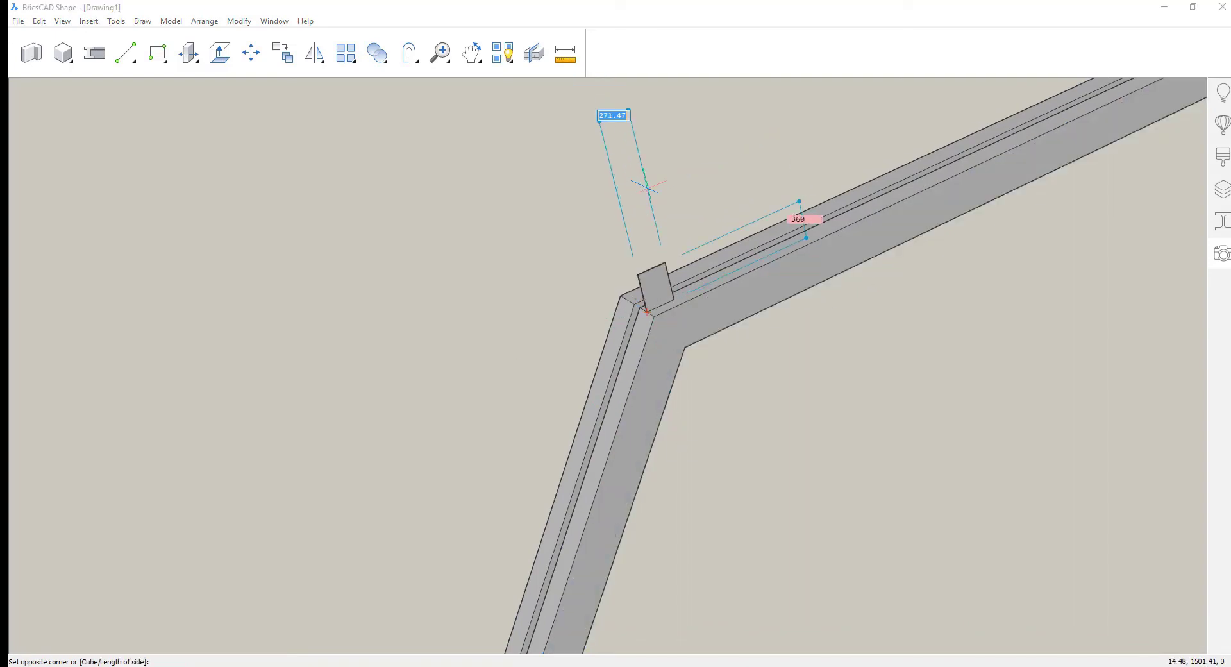
{"action": "left_click", "coordinate": [647, 186]}
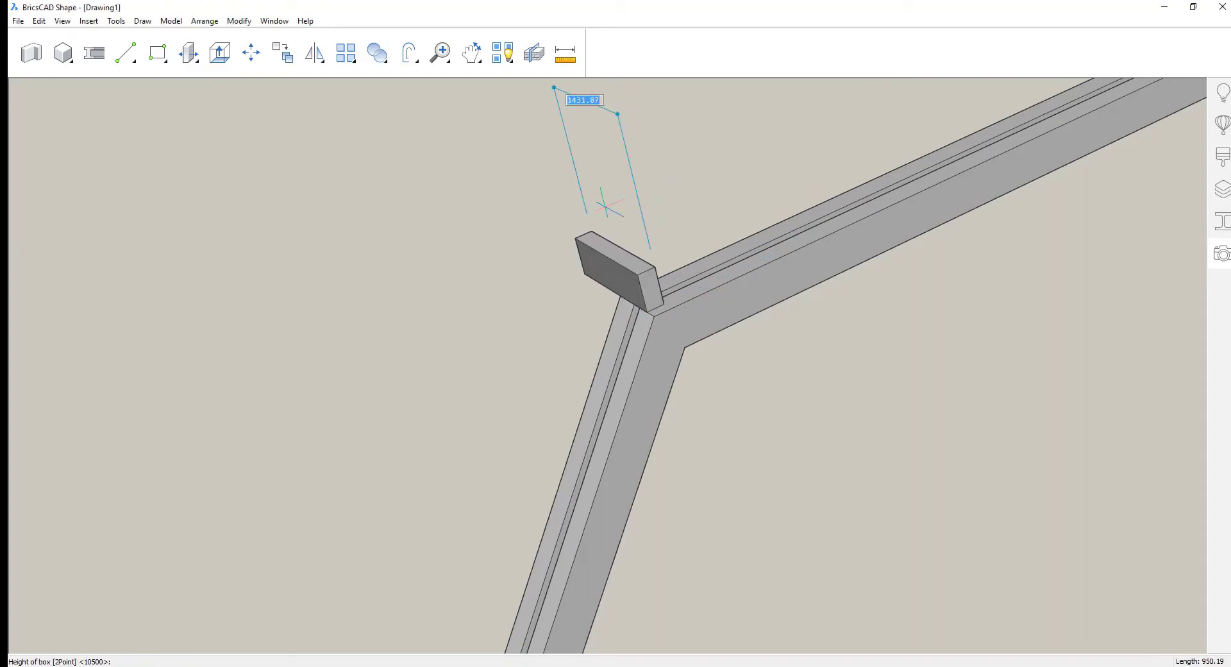
{"action": "key", "text": "Return"}
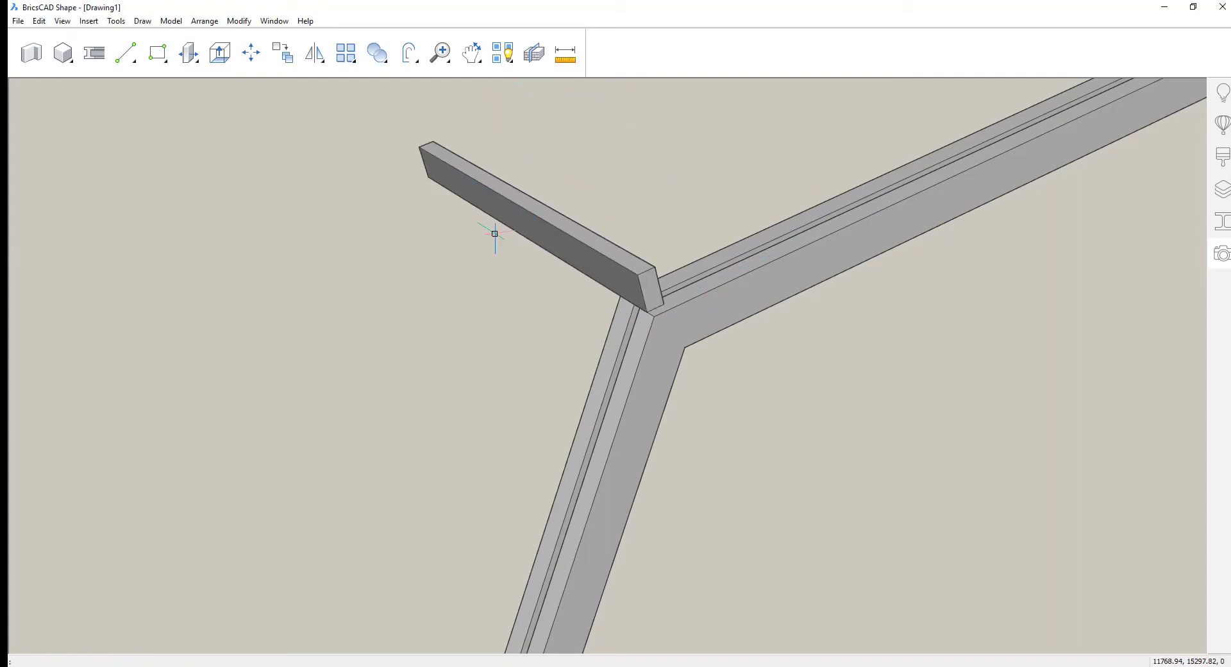
Array copies of the beam along the frames' sloped upper edge at a spacing of 1275, continuing past the far corner.
{"action": "middle_click_drag", "start_coordinate": [764, 260], "coordinate": [400, 319], "text": "shift"}
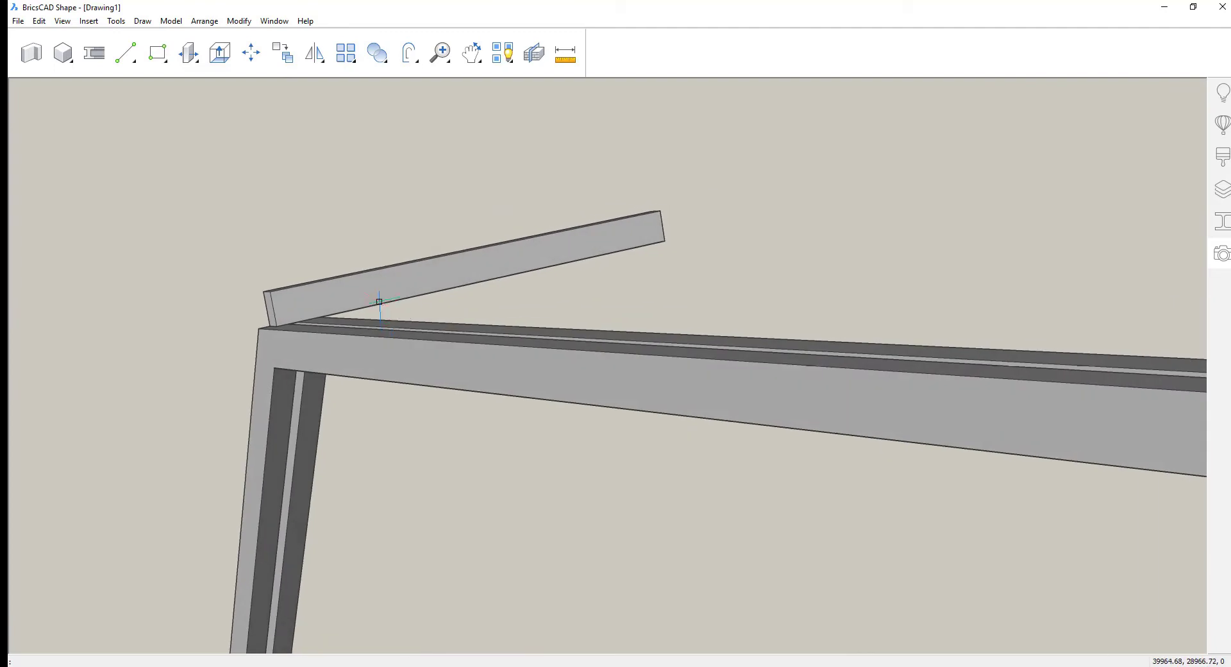
{"action": "mouse_move", "coordinate": [397, 302]}
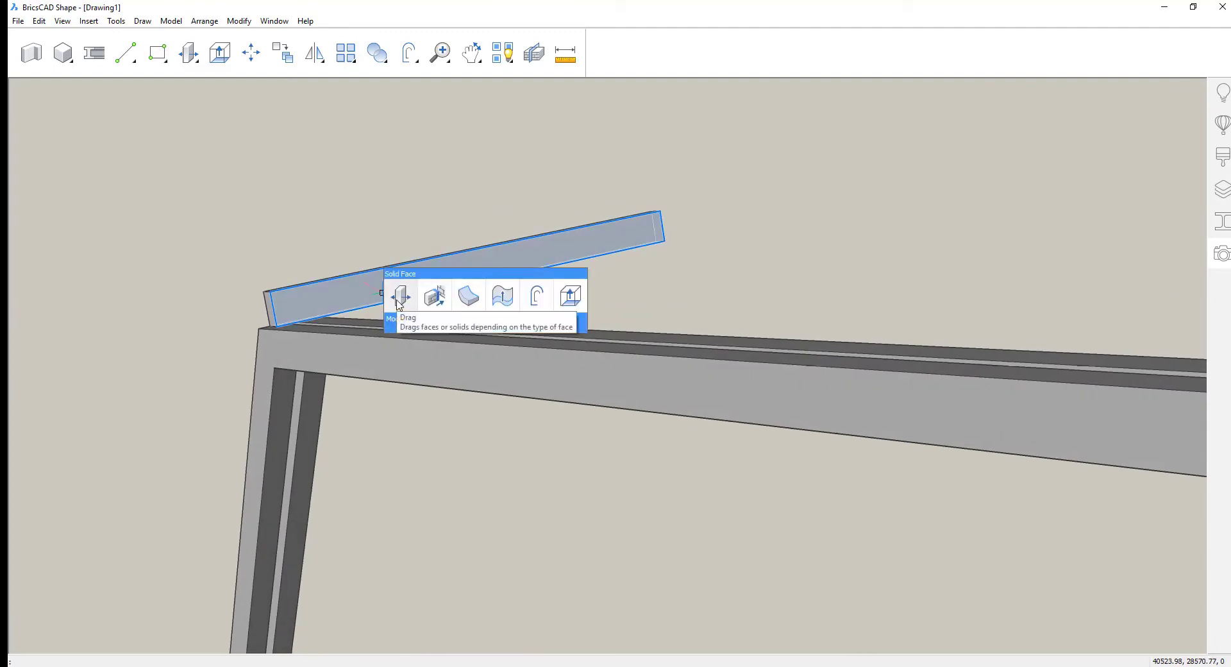
{"action": "left_click", "coordinate": [397, 301]}
{"action": "key", "text": "ctrl"}
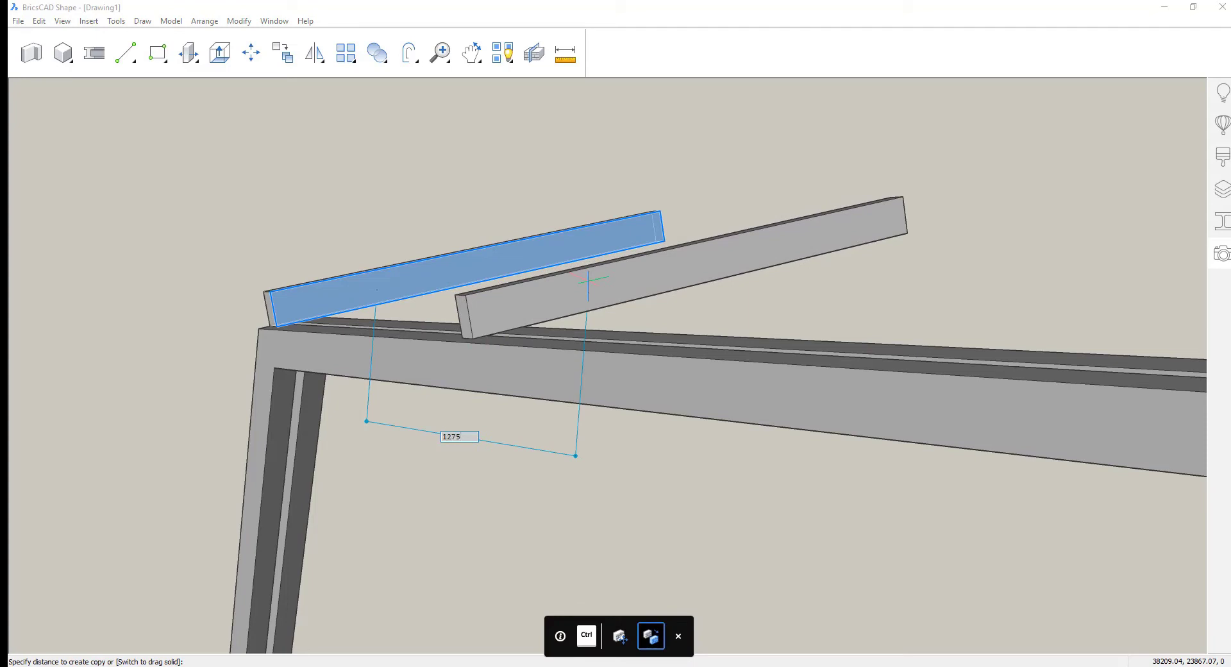
{"action": "key", "text": "Return"}
{"action": "key", "text": "ctrl"}
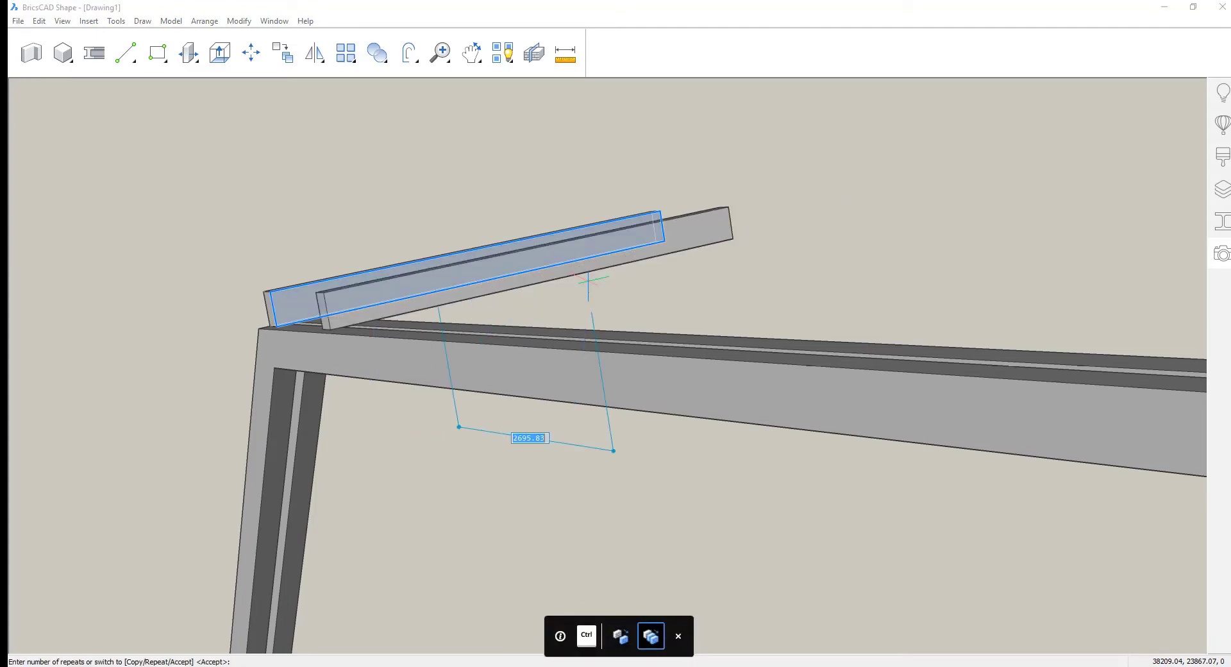
{"action": "scroll", "coordinate": [583, 289], "scroll_direction": "down", "scroll_amount": 6}
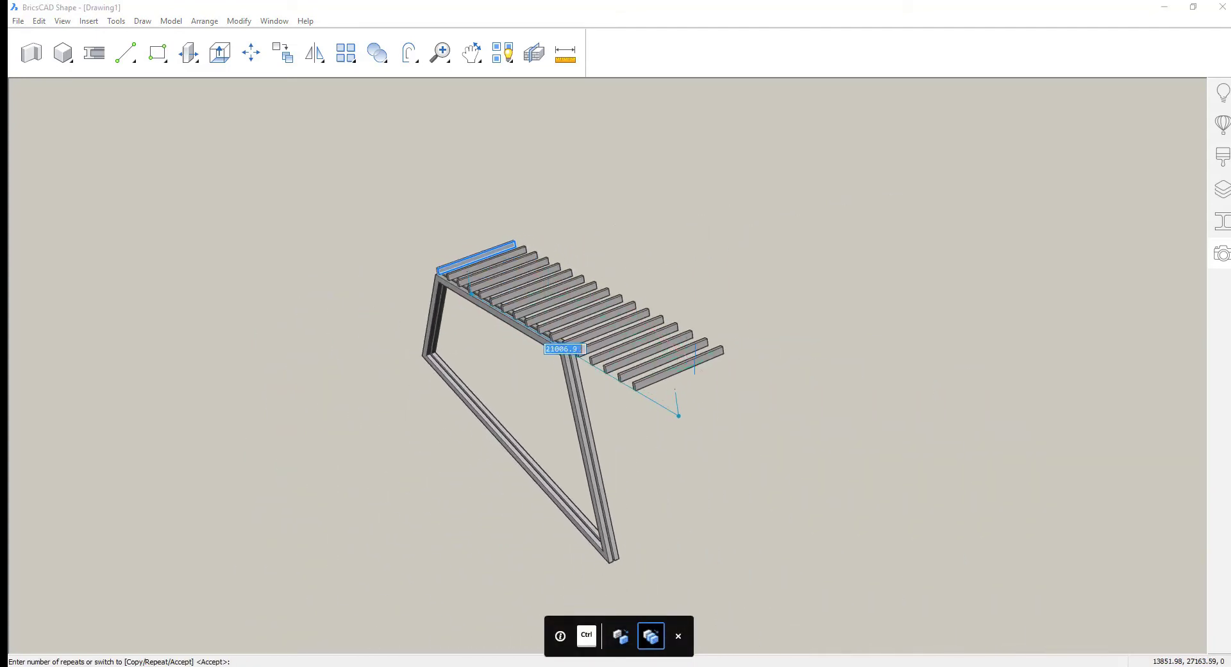
{"action": "middle_click_drag", "start_coordinate": [712, 369], "coordinate": [796, 305], "text": "shift"}
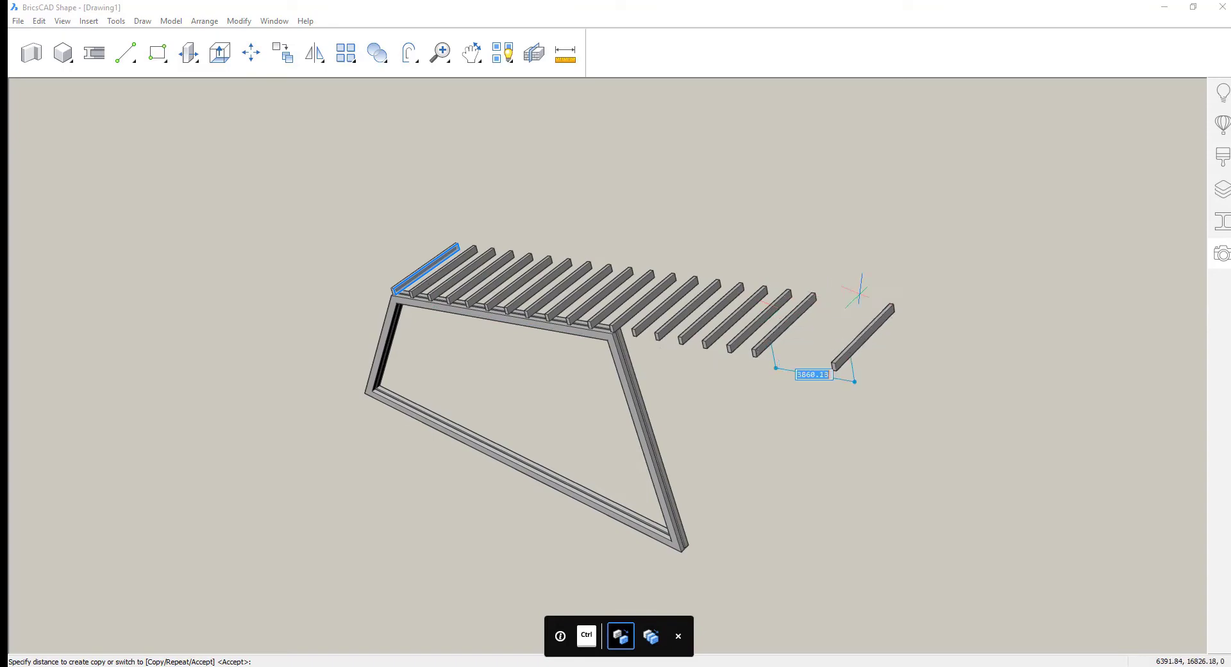
{"action": "key", "text": "Return"}
Rotate the five outermost overhanging beams about the outer frame's corner to align with its sloped side.
{"action": "scroll", "coordinate": [802, 374], "scroll_direction": "up", "scroll_amount": 5}
{"action": "left_click", "coordinate": [998, 346]}
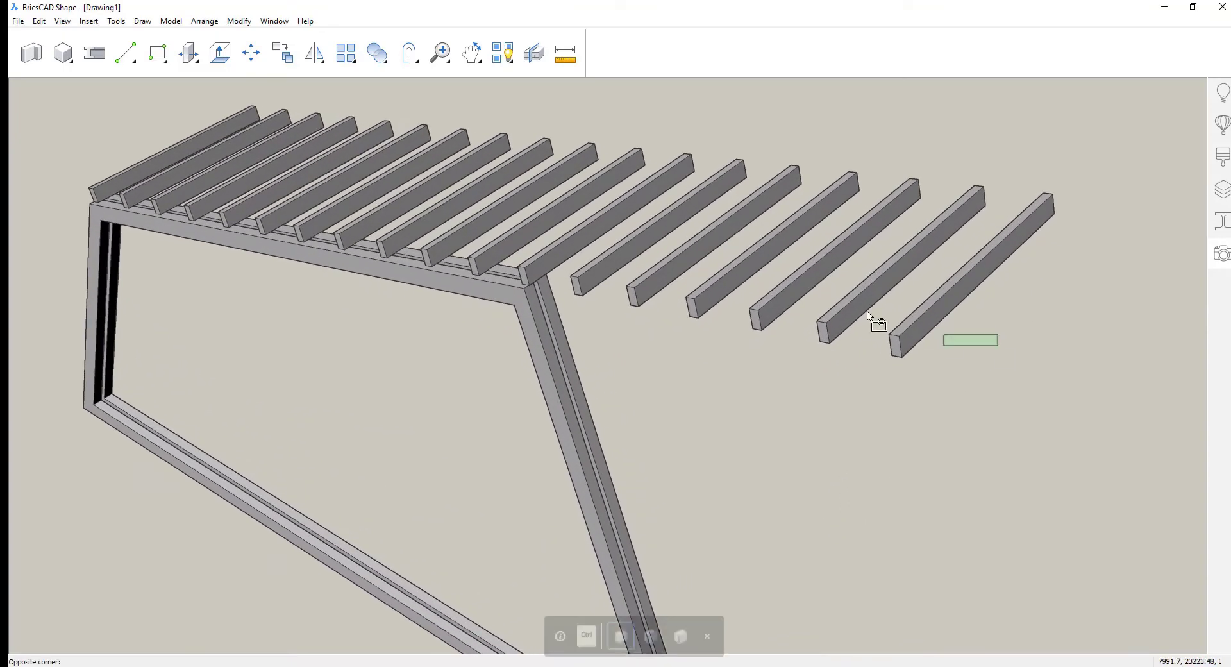
{"action": "left_click", "coordinate": [770, 272]}
{"action": "left_click", "coordinate": [713, 235]}
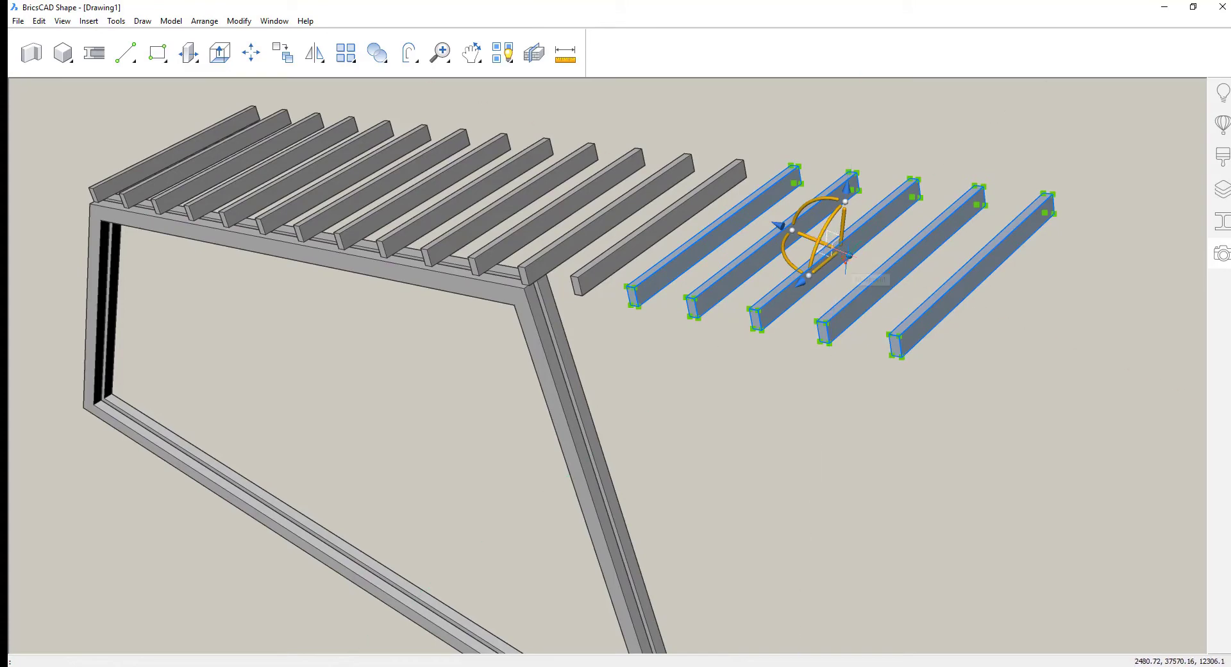
{"action": "middle_click_drag", "start_coordinate": [845, 256], "coordinate": [568, 362], "text": "shift"}
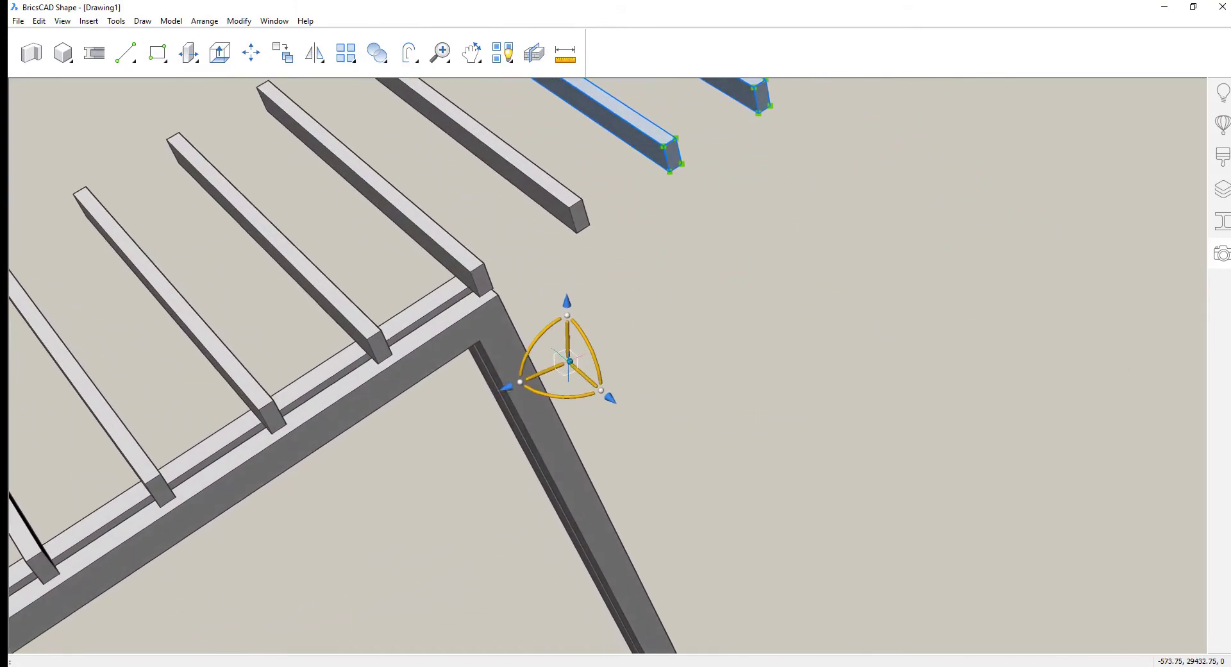
{"action": "left_click", "coordinate": [568, 362]}
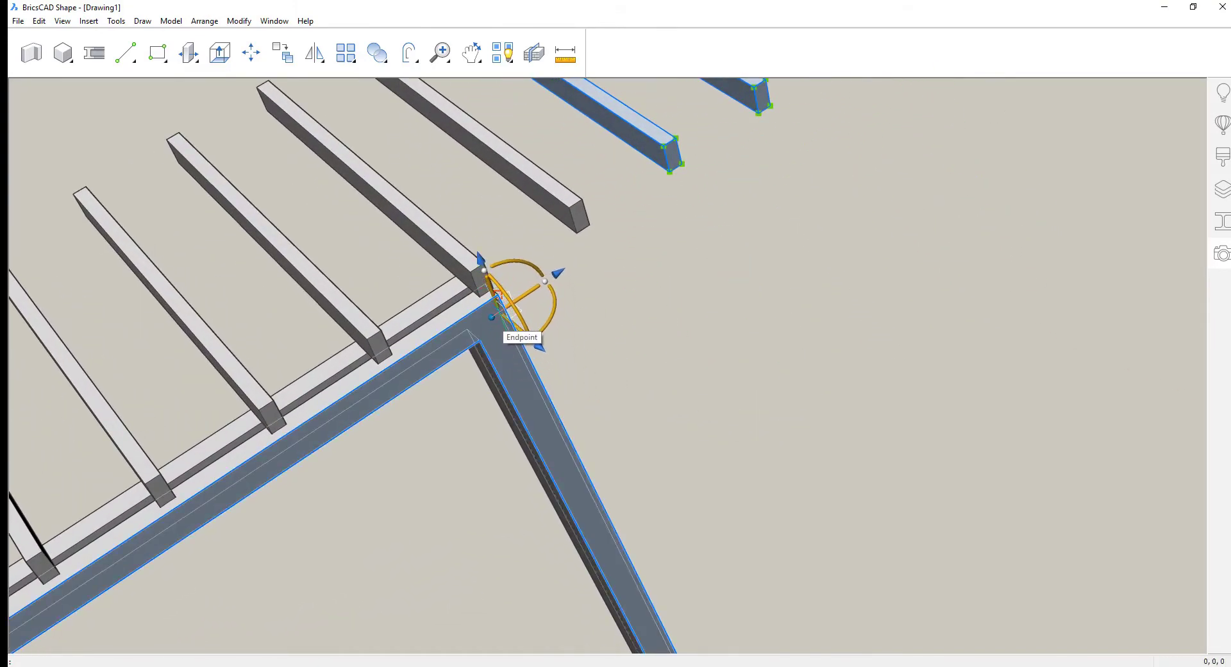
{"action": "left_click", "coordinate": [498, 302]}
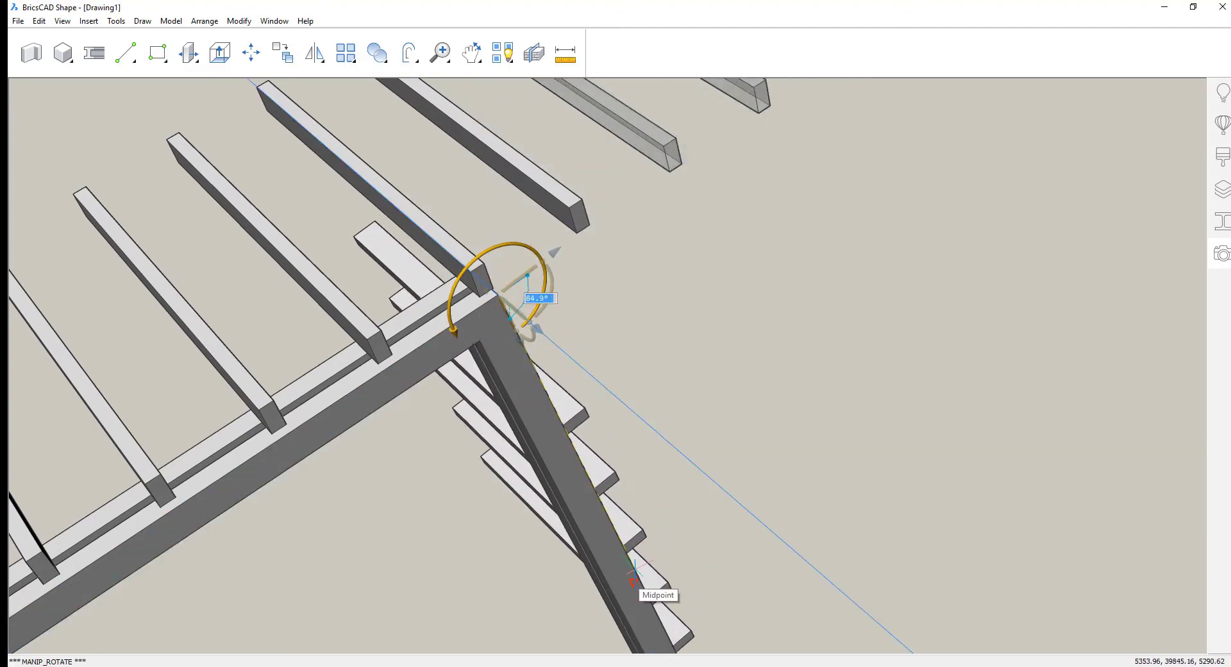
{"action": "left_click", "coordinate": [635, 569]}
Copy the four beams at the opposite upper corner of the frames outward so the copies extend beyond the corner.
{"action": "middle_click_drag", "start_coordinate": [827, 342], "coordinate": [787, 382], "text": "shift"}
{"action": "scroll", "coordinate": [782, 449], "scroll_direction": "up", "scroll_amount": 3}
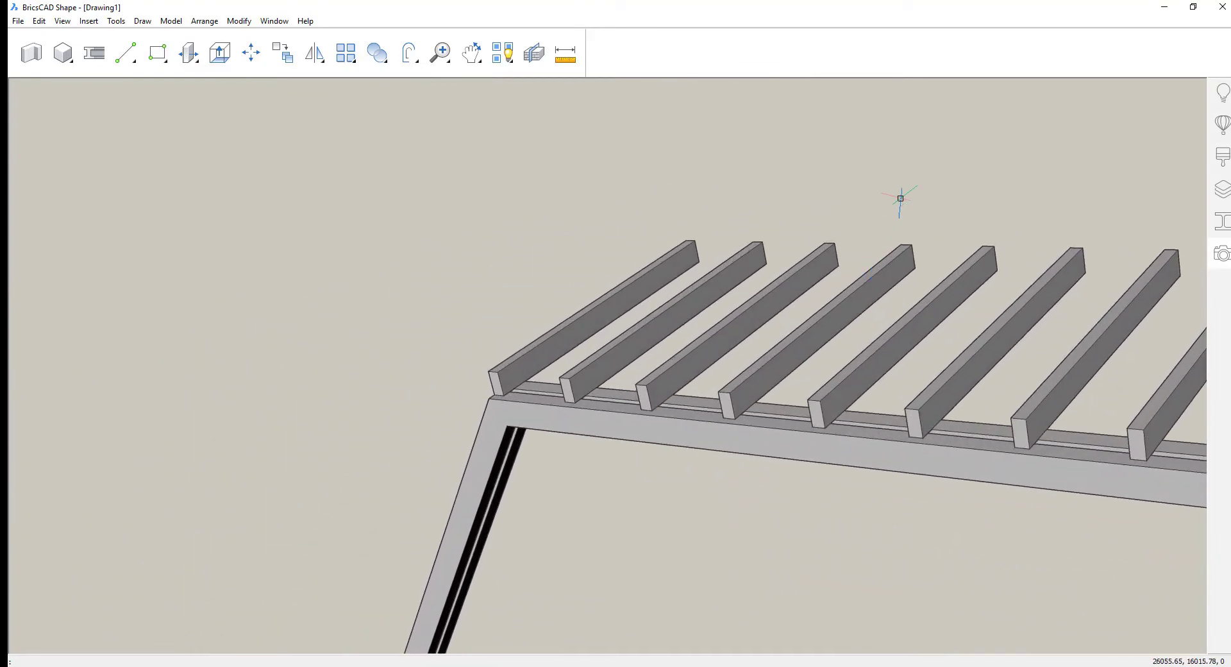
{"action": "left_click_drag", "start_coordinate": [903, 196], "coordinate": [601, 311]}
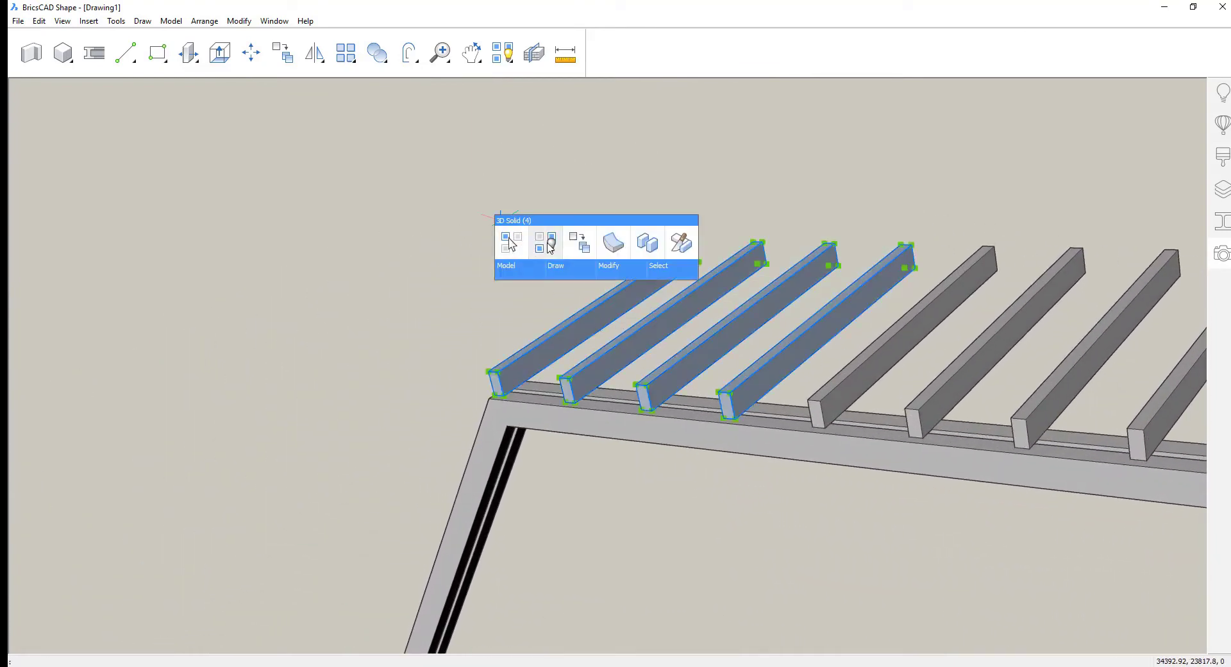
{"action": "left_click", "coordinate": [575, 244]}
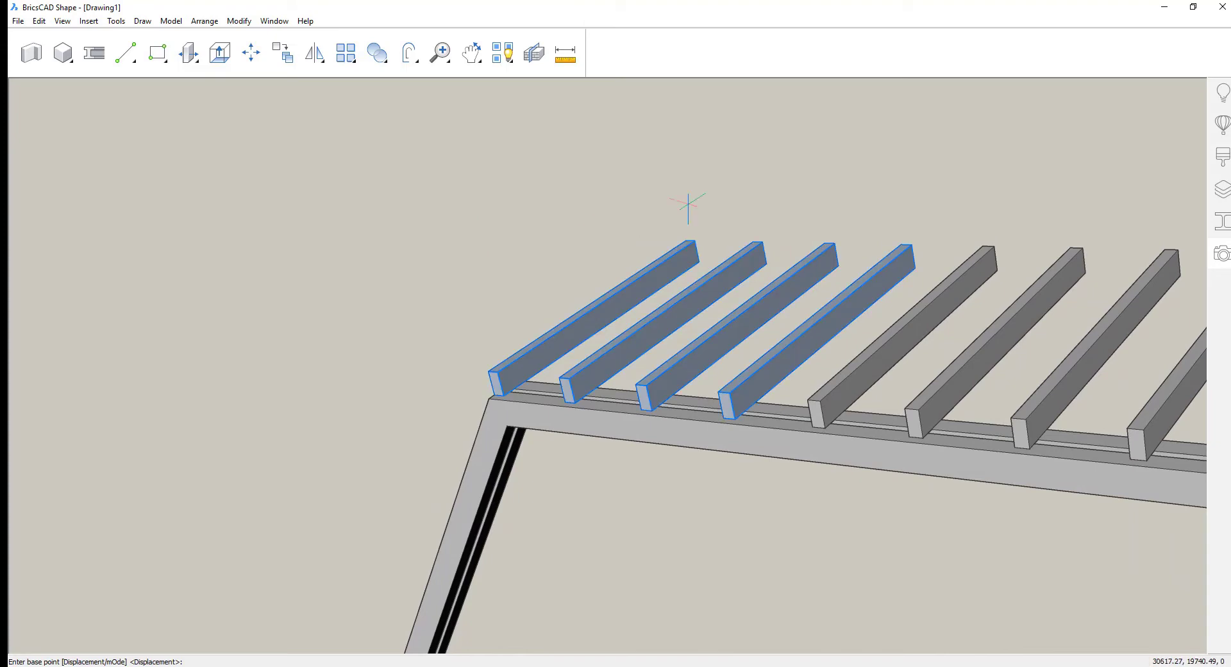
{"action": "left_click", "coordinate": [912, 244]}
{"action": "left_click", "coordinate": [682, 239]}
{"action": "key", "text": "Return"}
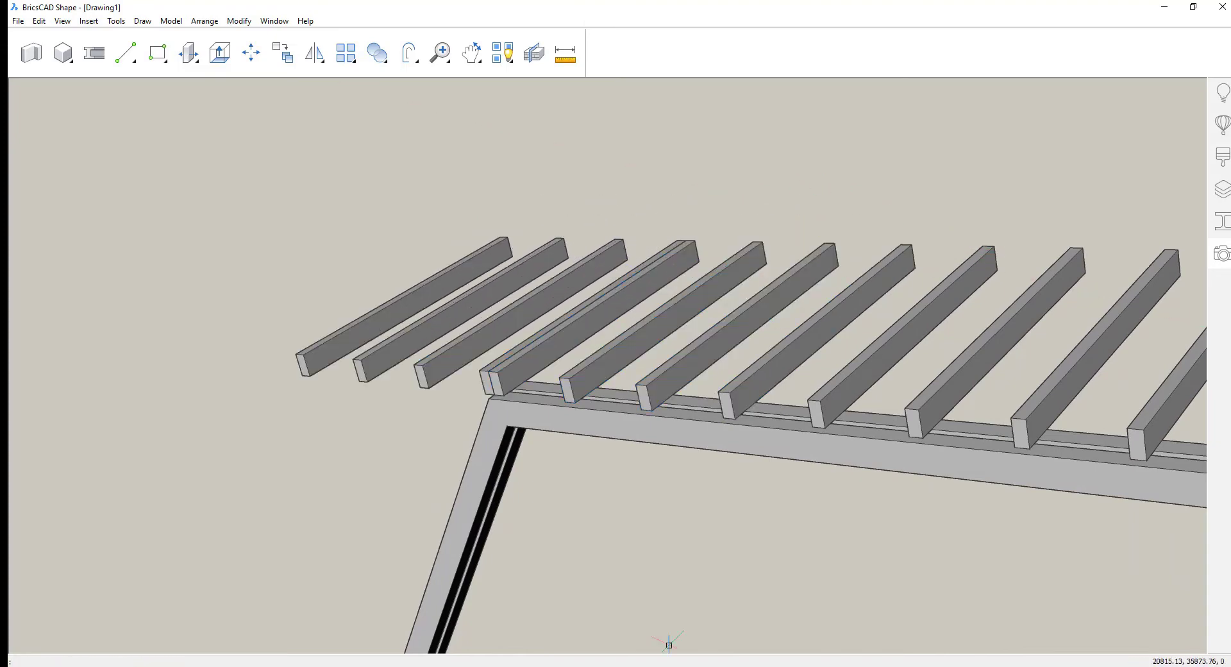
Rotate the four copied beams beyond the upper corner by 55° about the frame's corner, towards the sloped side.
{"action": "scroll", "coordinate": [755, 192], "scroll_direction": "up", "scroll_amount": 4}
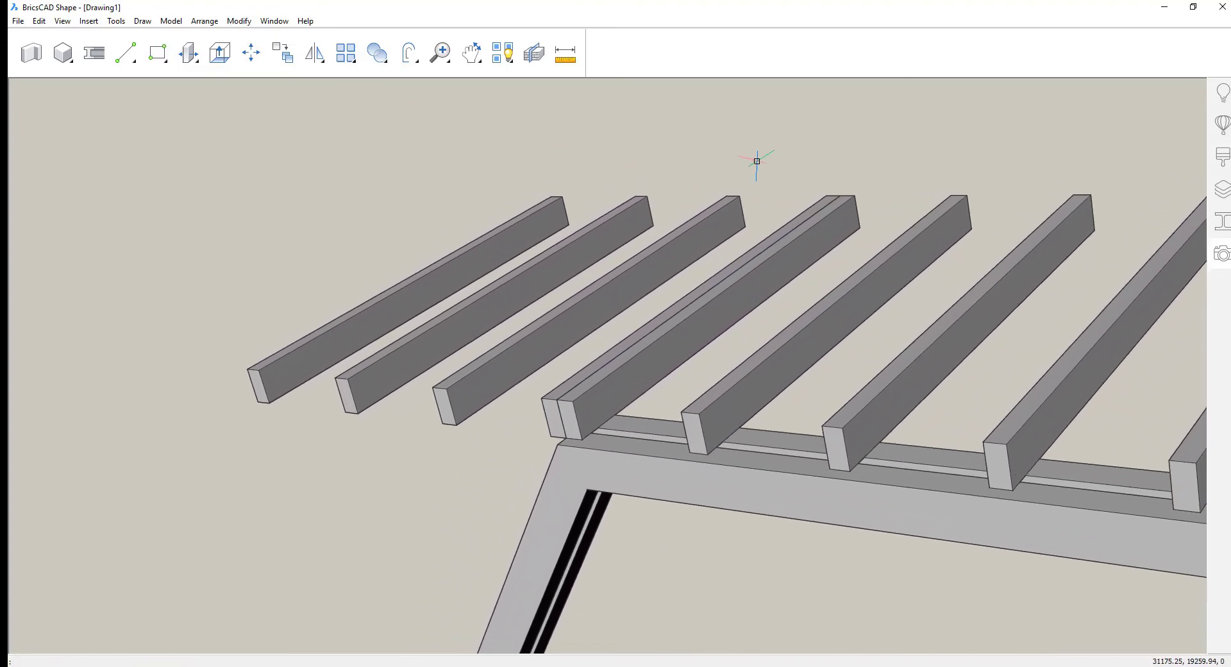
{"action": "scroll", "coordinate": [751, 167], "scroll_direction": "down", "scroll_amount": 3}
{"action": "scroll", "coordinate": [628, 212], "scroll_direction": "up", "scroll_amount": 2}
{"action": "left_click", "coordinate": [620, 201]}
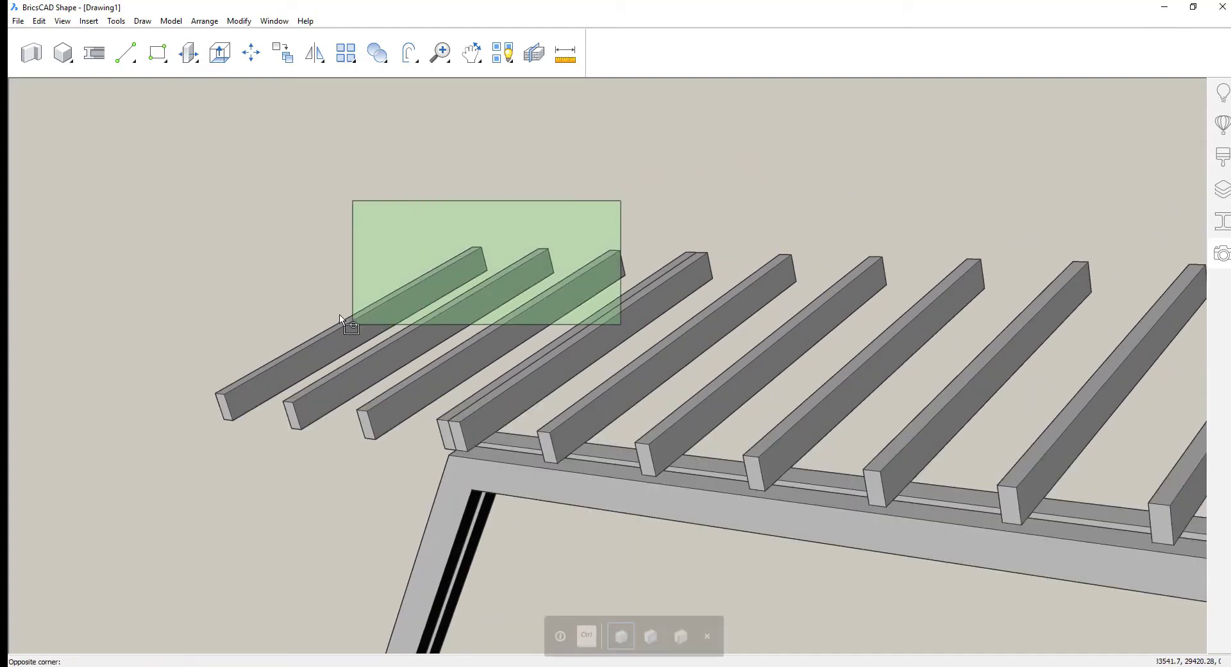
{"action": "left_click", "coordinate": [300, 295]}
{"action": "middle_click_drag", "start_coordinate": [319, 307], "coordinate": [511, 224], "text": "shift"}
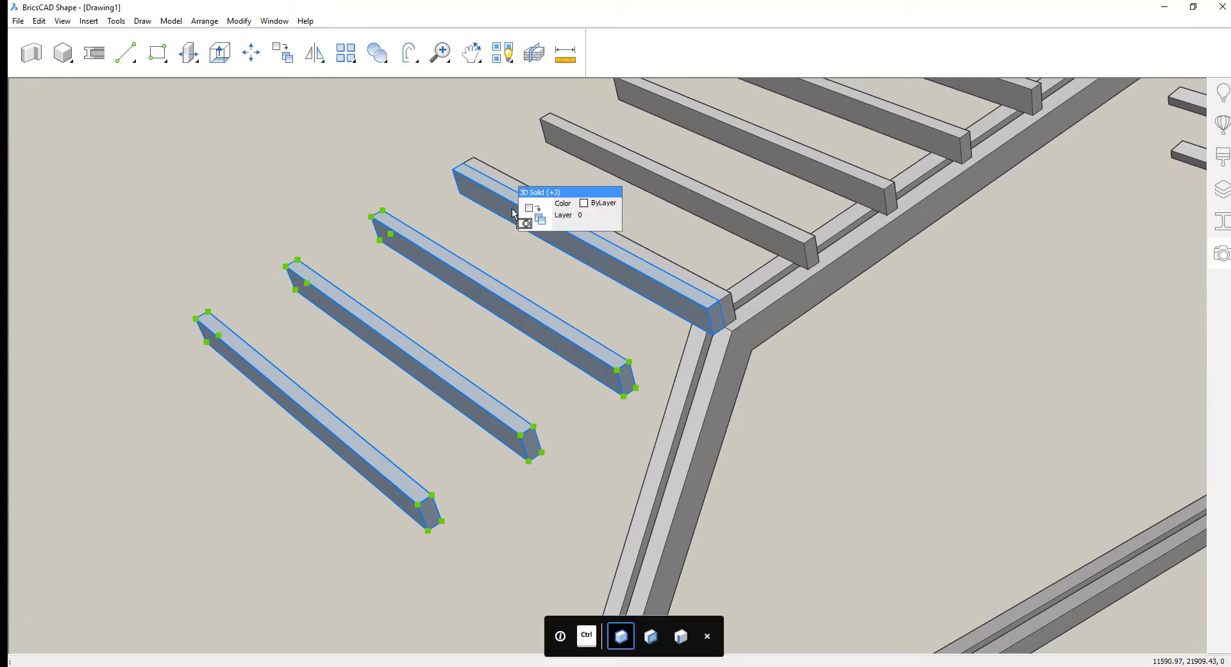
{"action": "left_click", "coordinate": [511, 209]}
{"action": "middle_click_drag", "start_coordinate": [490, 281], "coordinate": [549, 426], "text": "shift"}
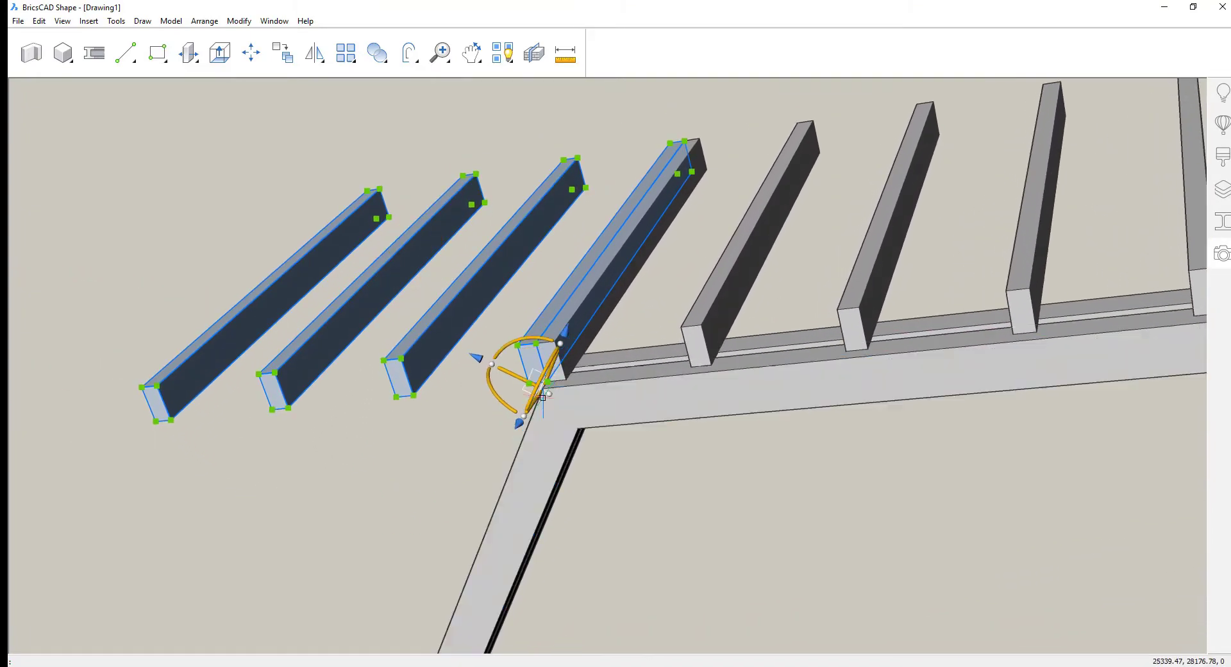
{"action": "left_click", "coordinate": [517, 339]}
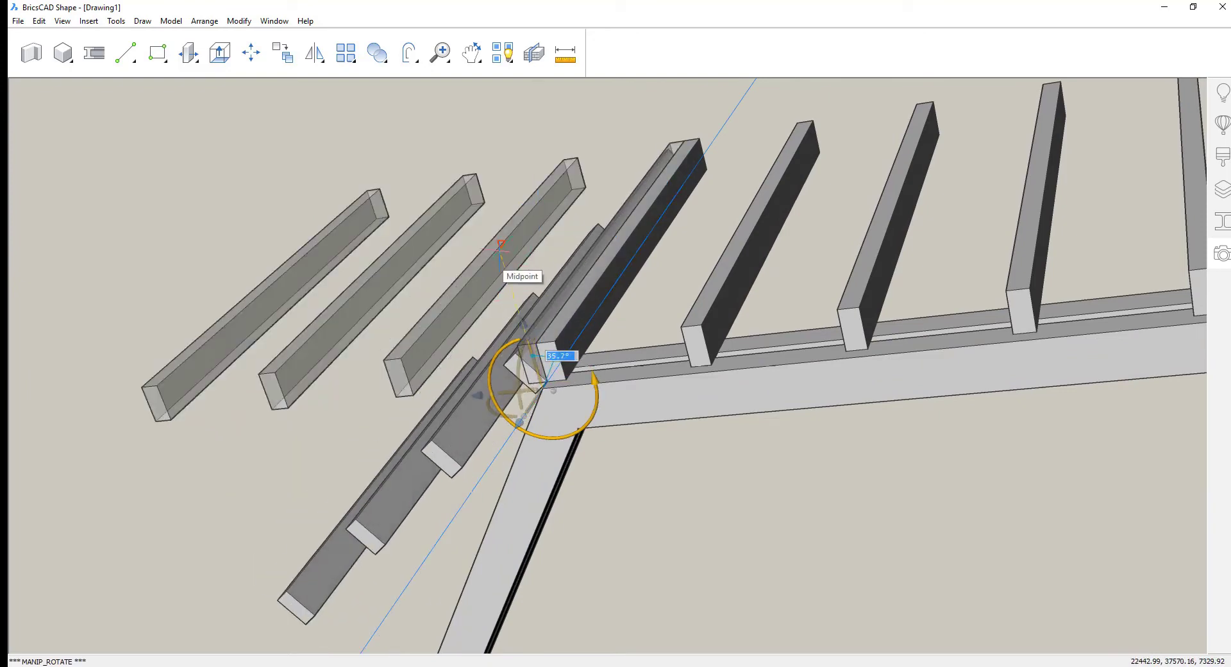
{"action": "type", "text": "55"}
{"action": "key", "text": "Return"}
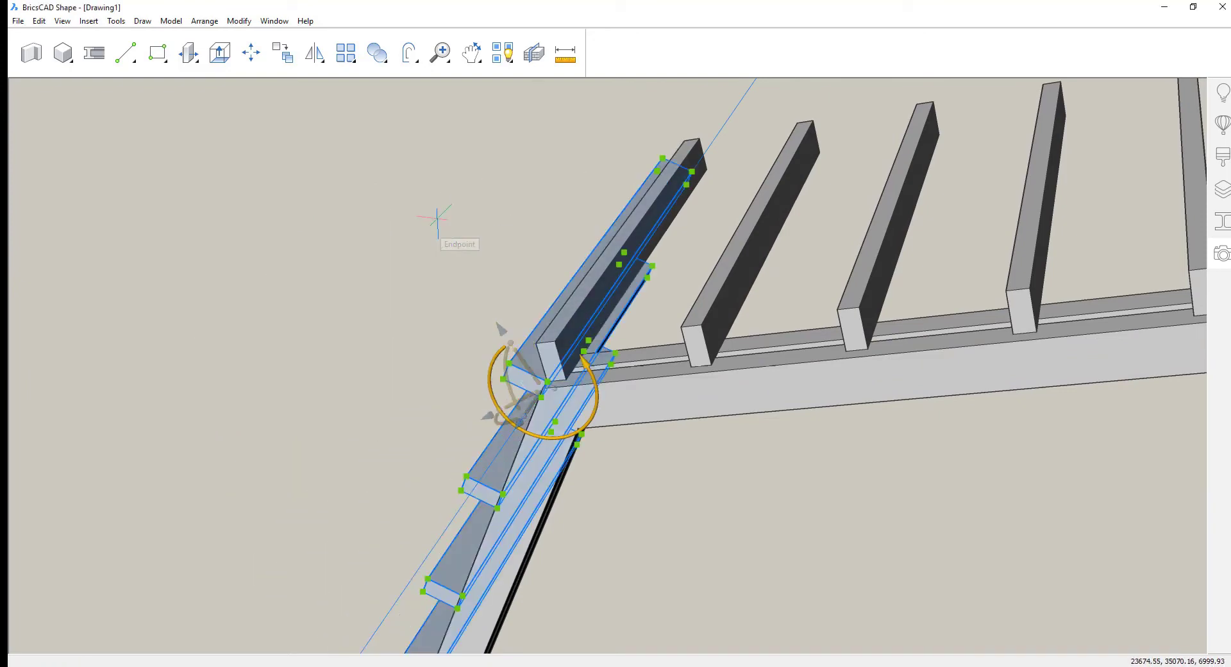
{"action": "middle_click_drag", "start_coordinate": [437, 222], "coordinate": [301, 174], "text": "shift"}
{"action": "scroll", "coordinate": [571, 245], "scroll_direction": "down", "scroll_amount": 4}
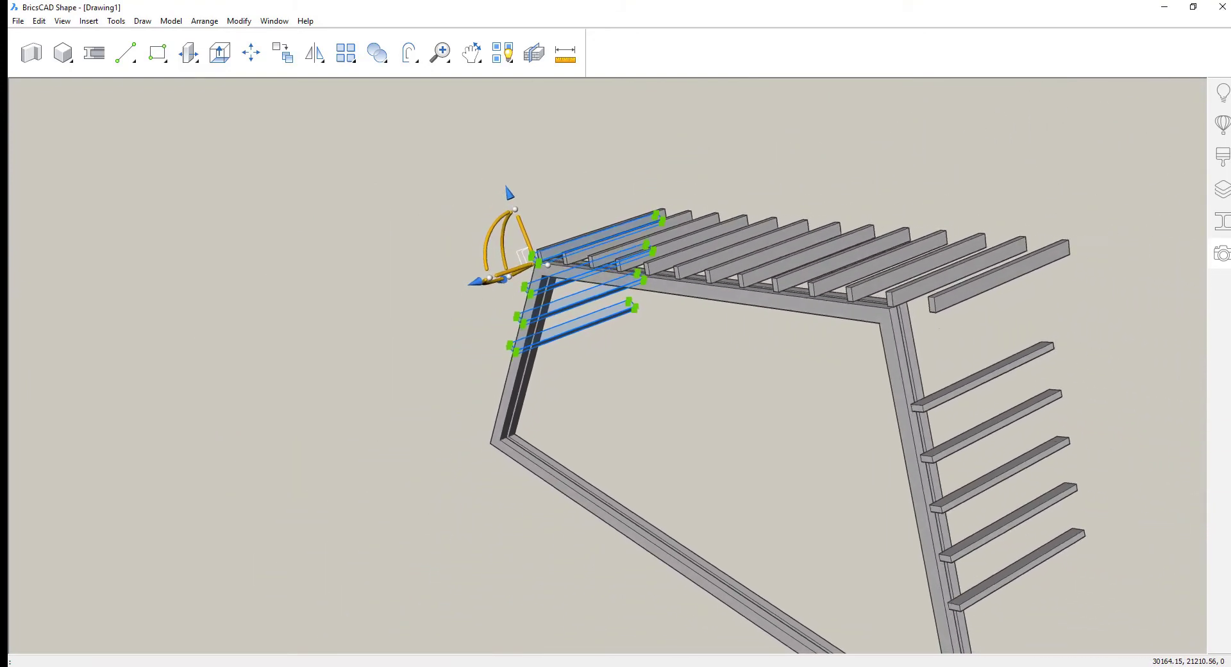
{"action": "key", "text": "Escape"}
Extrude the frame-top area between the first two roof beams into a blocking piece level with the beams' top.
{"action": "scroll", "coordinate": [622, 292], "scroll_direction": "up", "scroll_amount": 2}
{"action": "scroll", "coordinate": [440, 302], "scroll_direction": "up", "scroll_amount": 7}
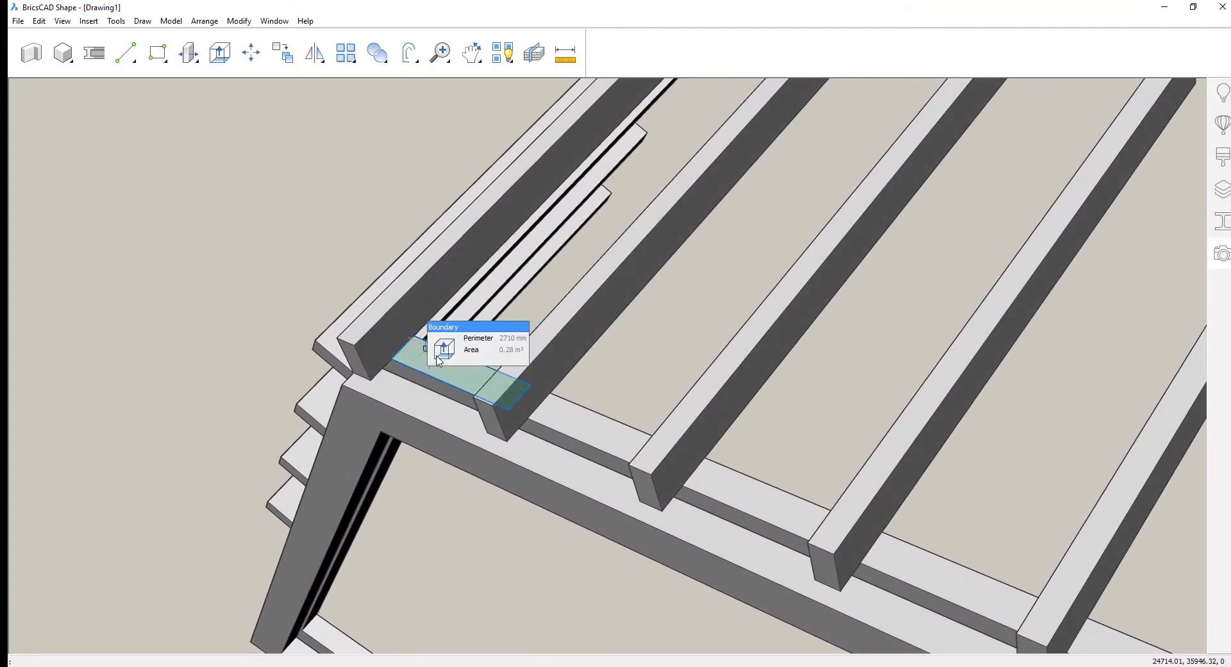
{"action": "left_click", "coordinate": [443, 351]}
{"action": "left_click", "coordinate": [355, 345]}
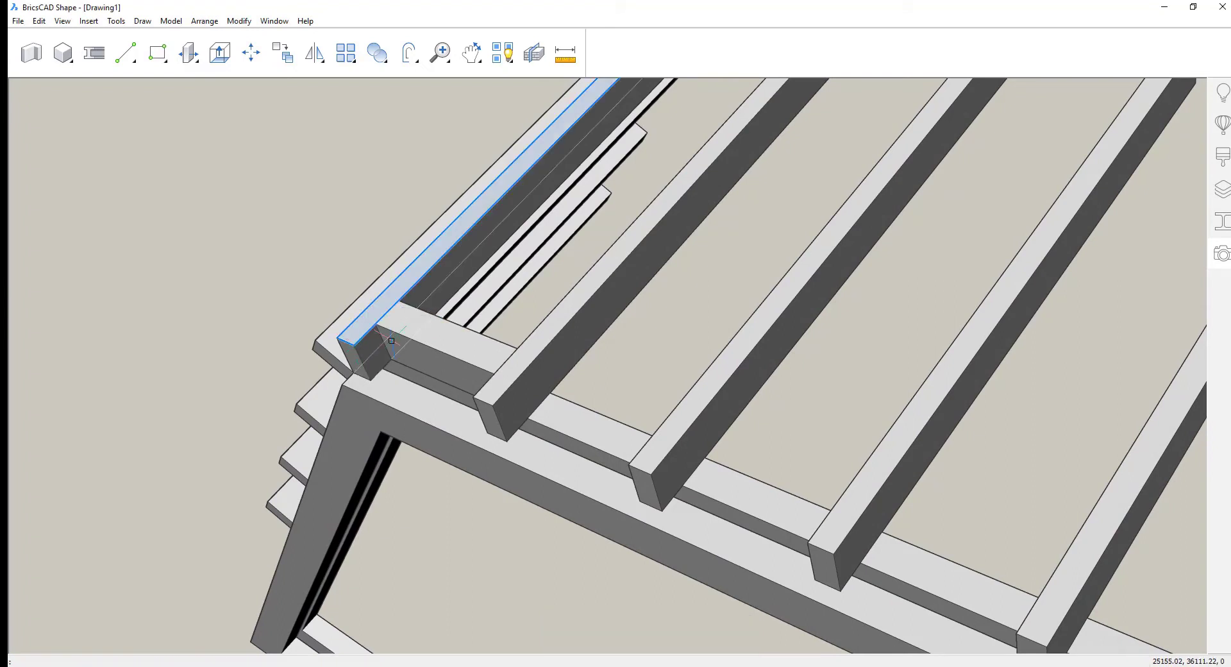
Copy the blocking piece repeatedly along the frame's upper edge, filling each gap between the roof beams.
{"action": "mouse_move", "coordinate": [413, 325]}
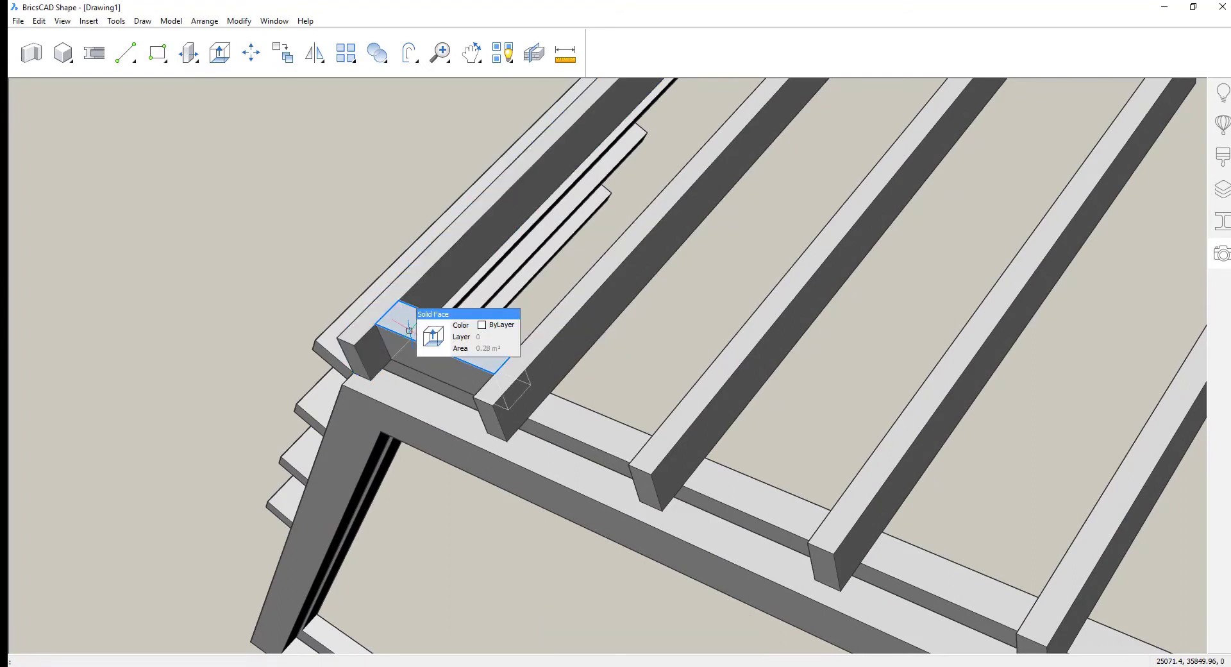
{"action": "left_click", "coordinate": [432, 345]}
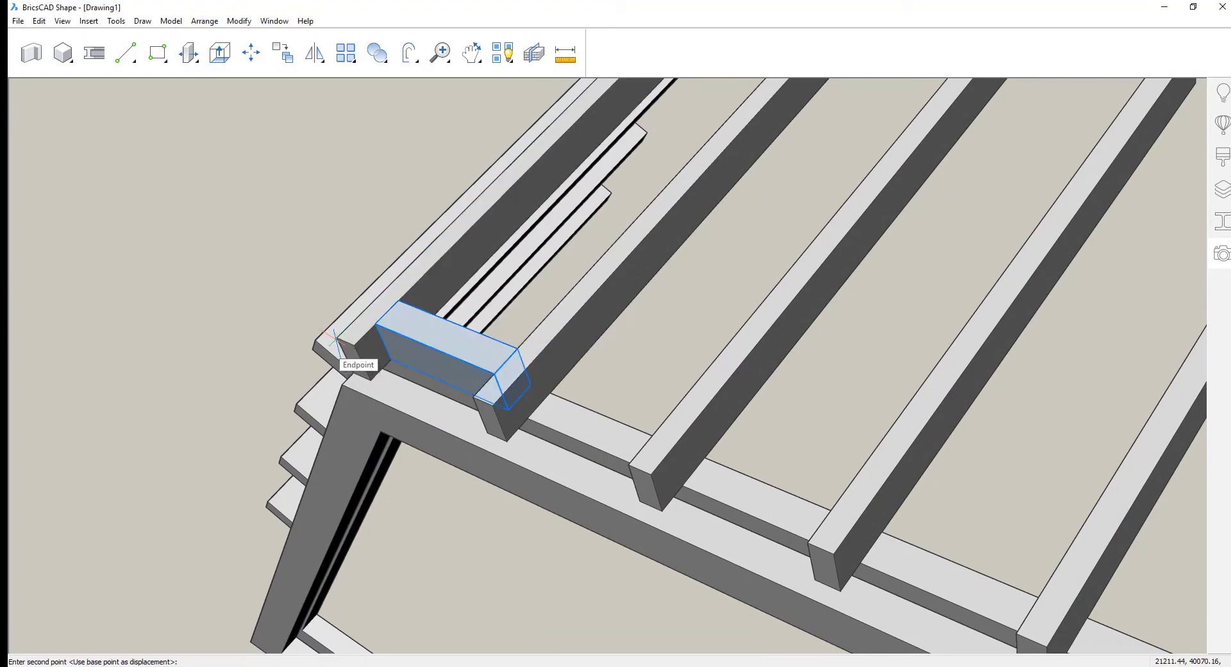
{"action": "left_click", "coordinate": [473, 399]}
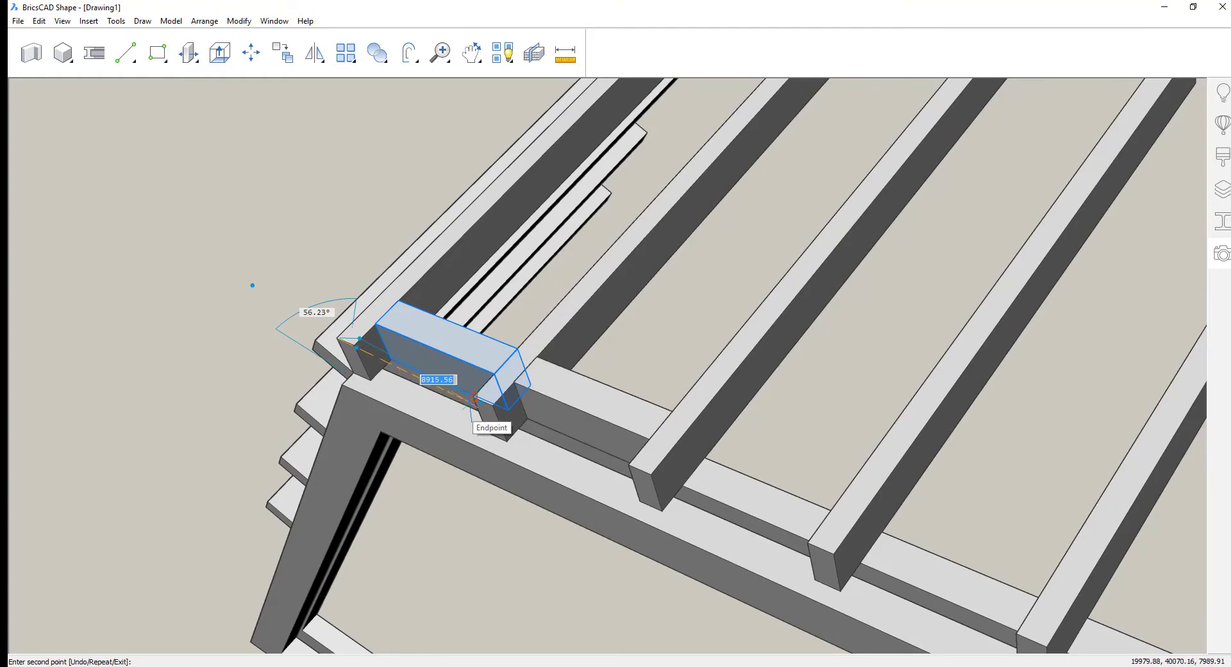
{"action": "type", "text": "r"}
{"action": "key", "text": "Return"}
{"action": "scroll", "coordinate": [502, 425], "scroll_direction": "down", "scroll_amount": 4}
{"action": "scroll", "coordinate": [460, 434], "scroll_direction": "down", "scroll_amount": 6}
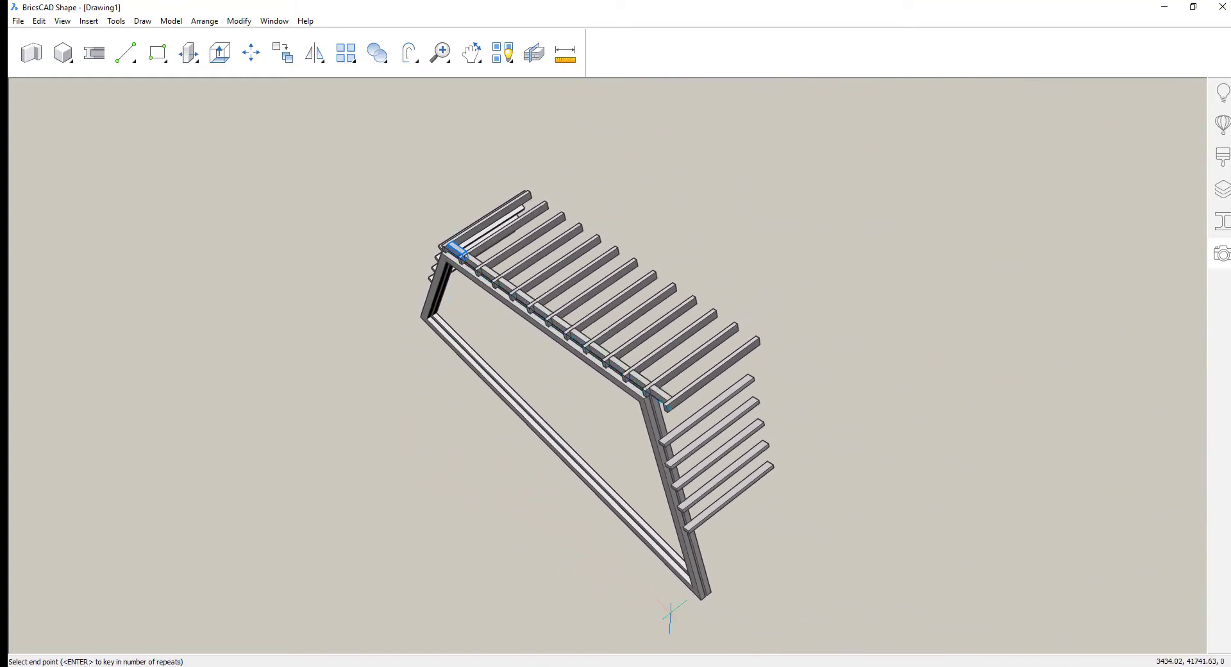
{"action": "middle_click_drag", "start_coordinate": [667, 615], "coordinate": [413, 421], "text": "shift"}
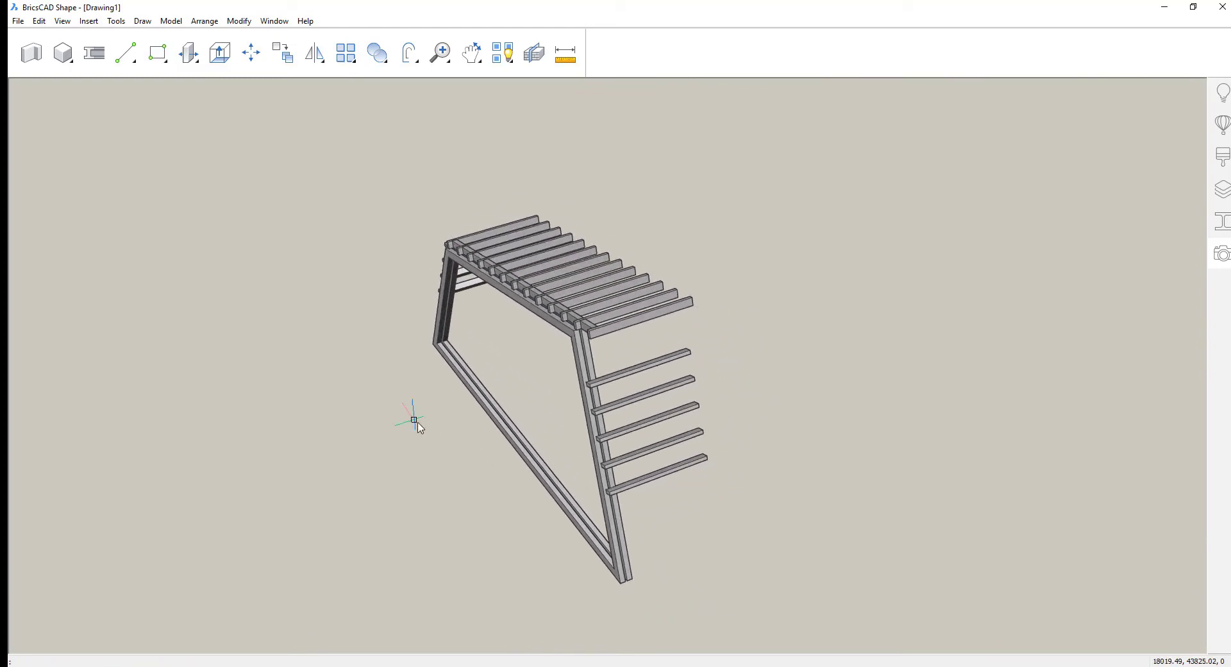
Show the hidden building and repeat the whole frame-and-beam bay along its full length at a spacing of 5000.
{"action": "right_click", "coordinate": [412, 421]}
{"action": "left_click", "coordinate": [499, 442]}
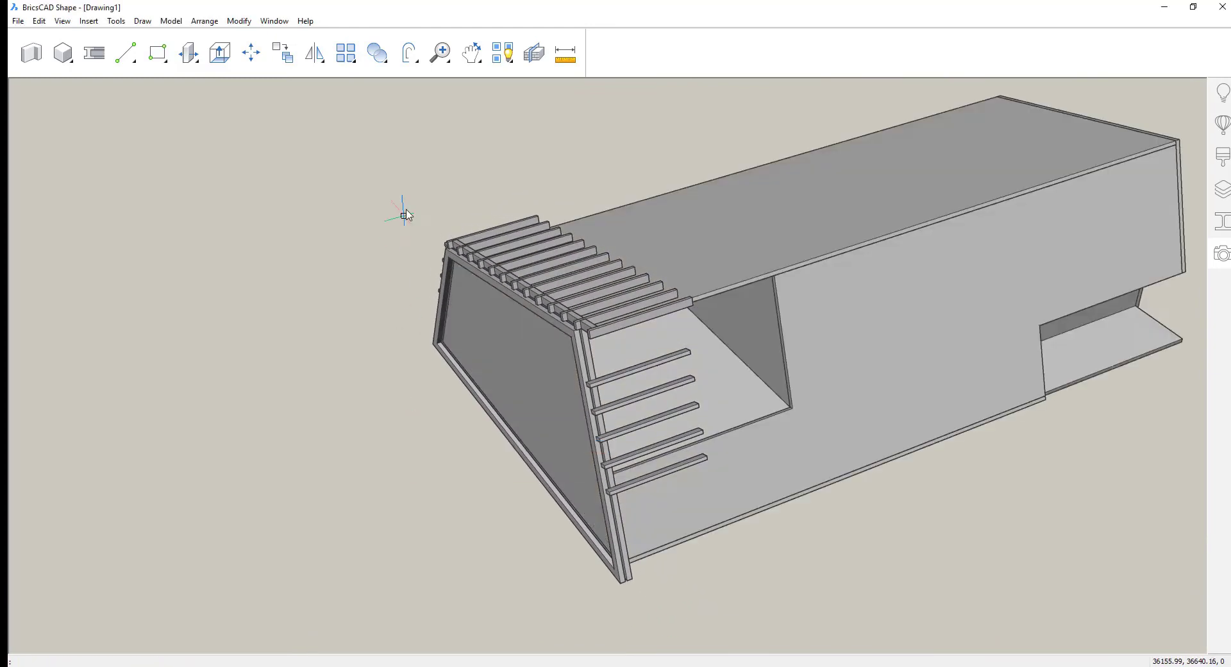
{"action": "left_click", "coordinate": [473, 173]}
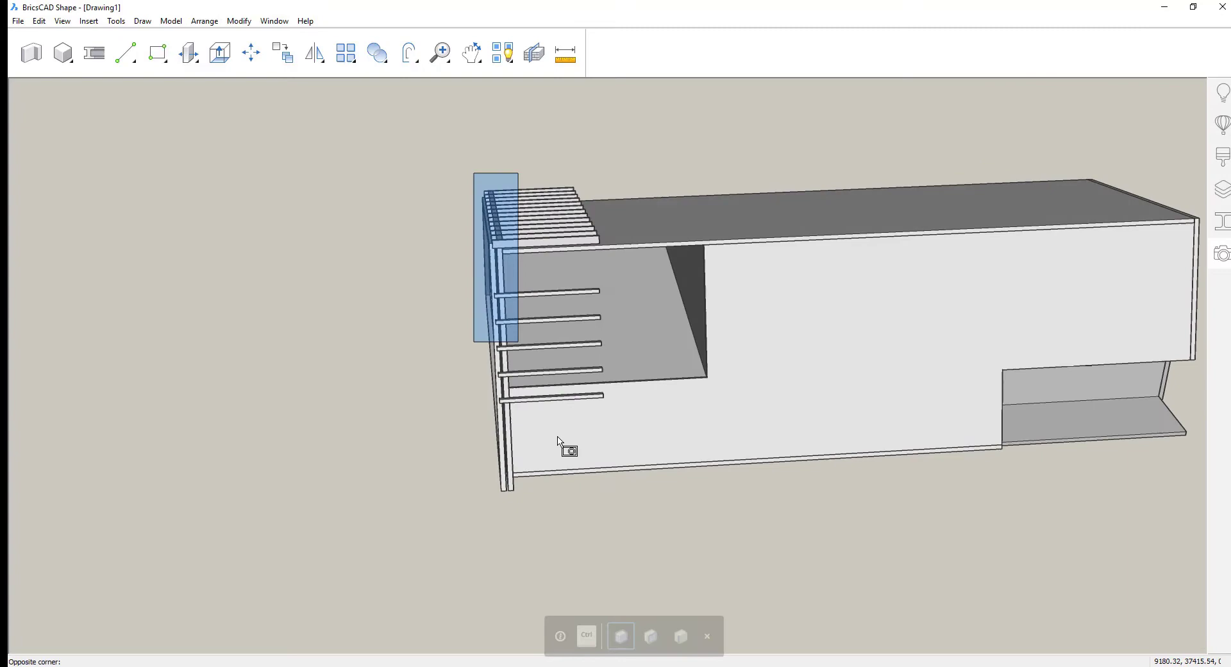
{"action": "left_click", "coordinate": [613, 537]}
{"action": "middle_click_drag", "start_coordinate": [403, 409], "coordinate": [341, 461], "text": "shift"}
{"action": "right_click", "coordinate": [440, 510]}
{"action": "left_click", "coordinate": [458, 538]}
{"action": "left_click", "coordinate": [409, 550]}
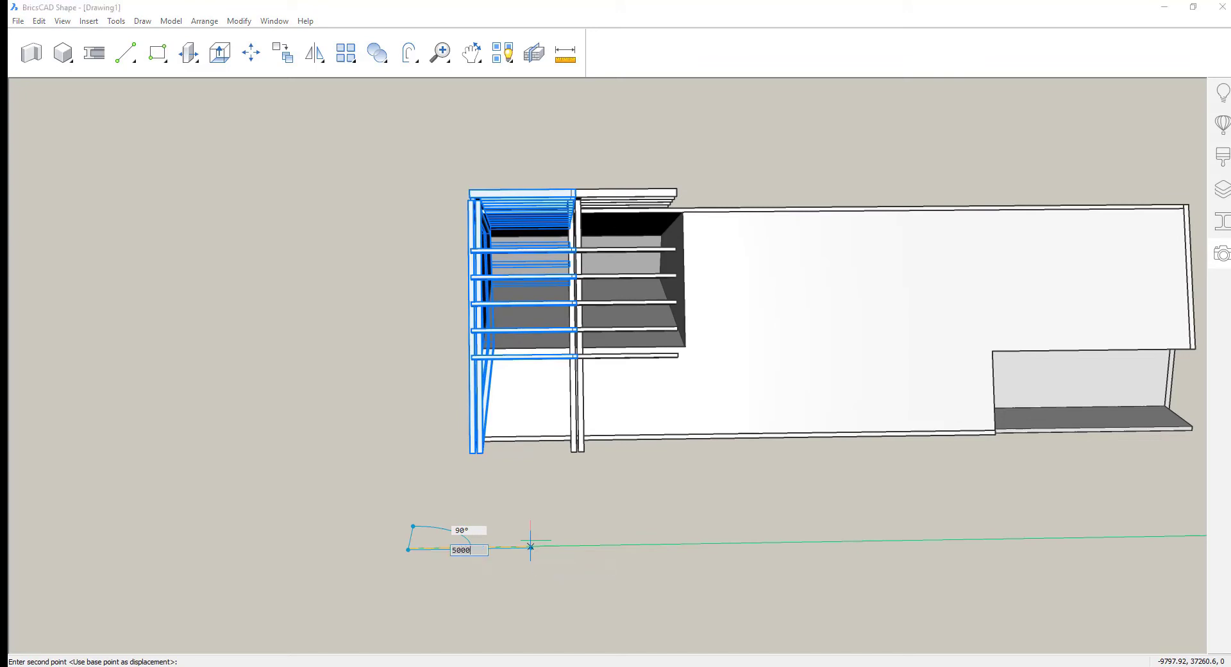
{"action": "type", "text": "5000"}
{"action": "key", "text": "Return"}
{"action": "type", "text": "r"}
{"action": "key", "text": "Return"}
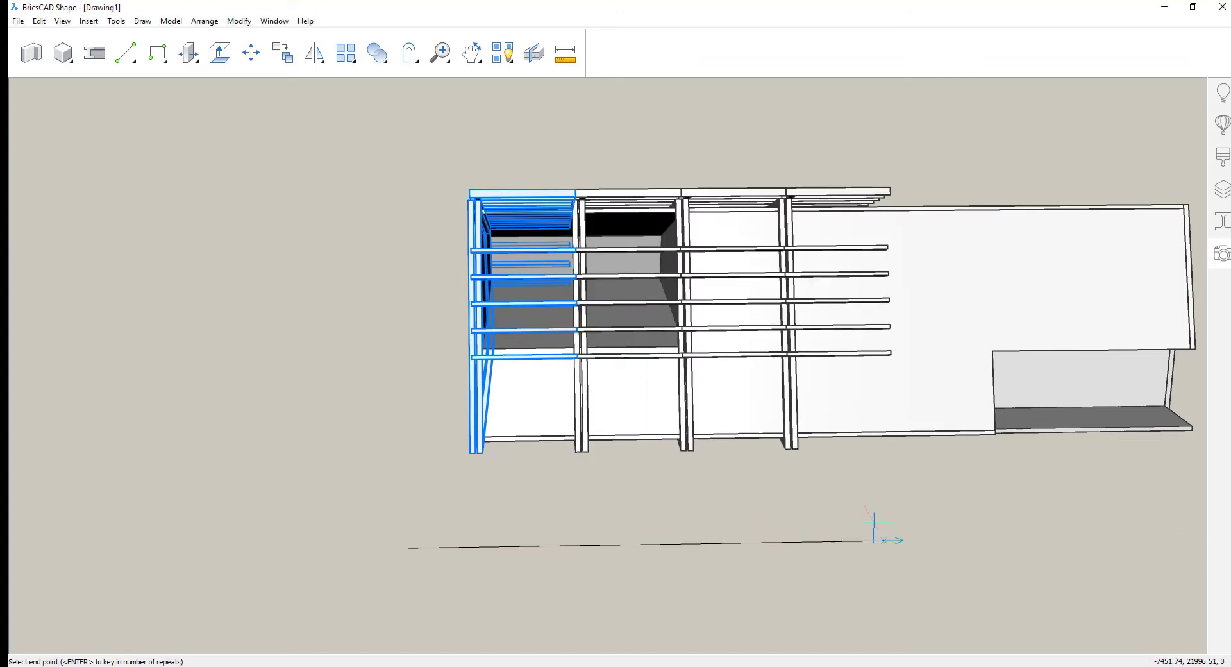
{"action": "left_click", "coordinate": [1169, 490]}
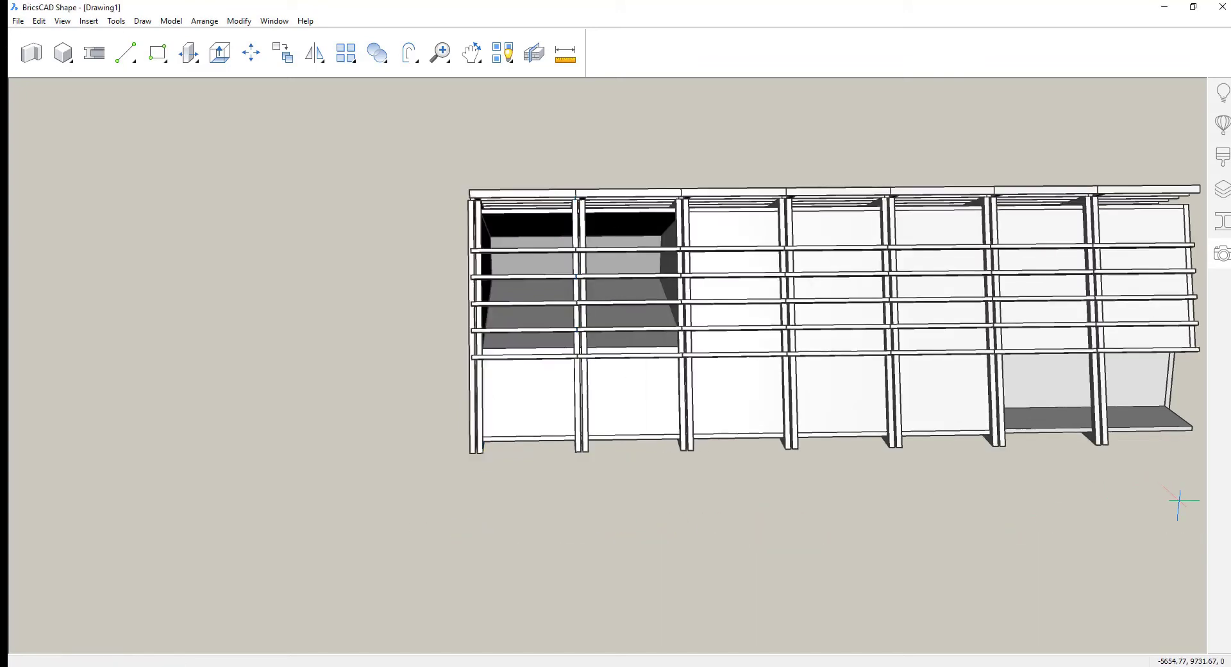
Copy the last double frame with its blocking pieces, without the beams, to close the building's entrance end.
{"action": "middle_click_drag", "start_coordinate": [1174, 509], "coordinate": [1083, 309], "text": "shift"}
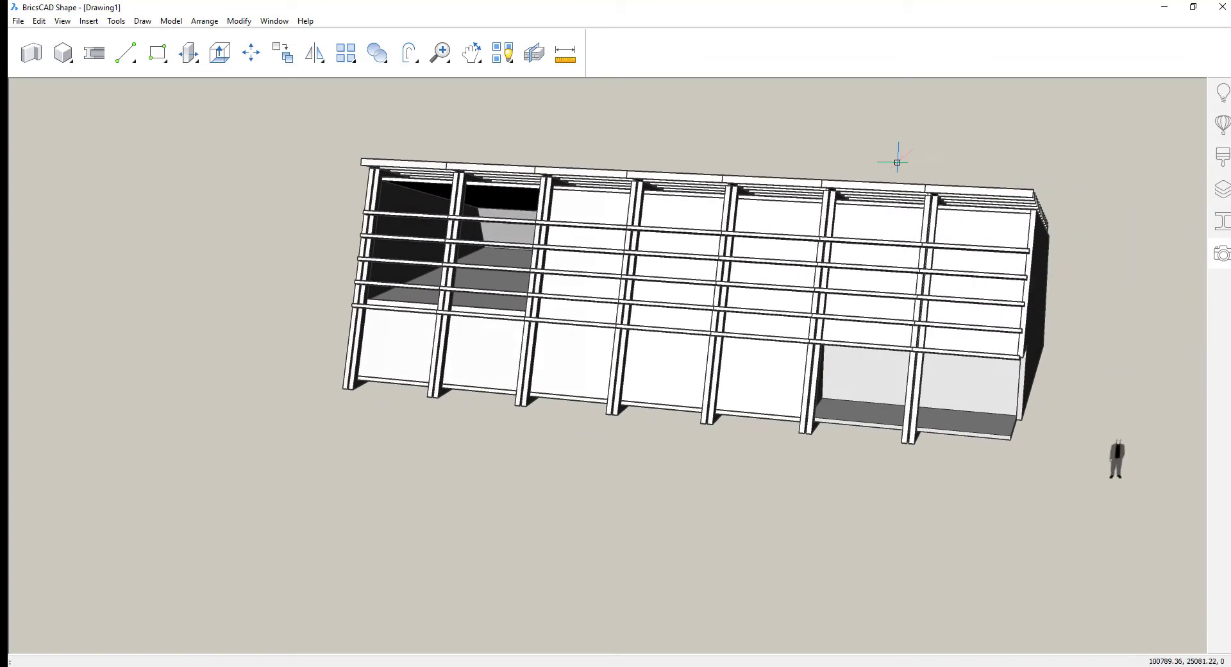
{"action": "left_click_drag", "start_coordinate": [883, 142], "coordinate": [1000, 534]}
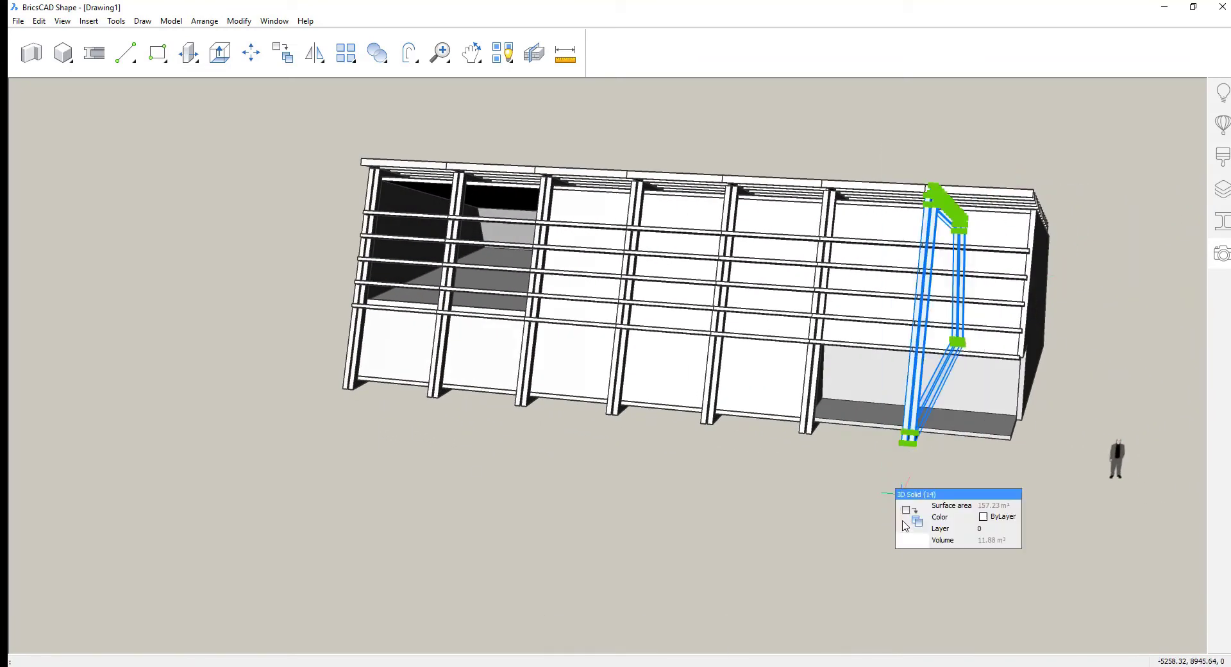
{"action": "left_click", "coordinate": [911, 519]}
{"action": "left_click", "coordinate": [858, 530]}
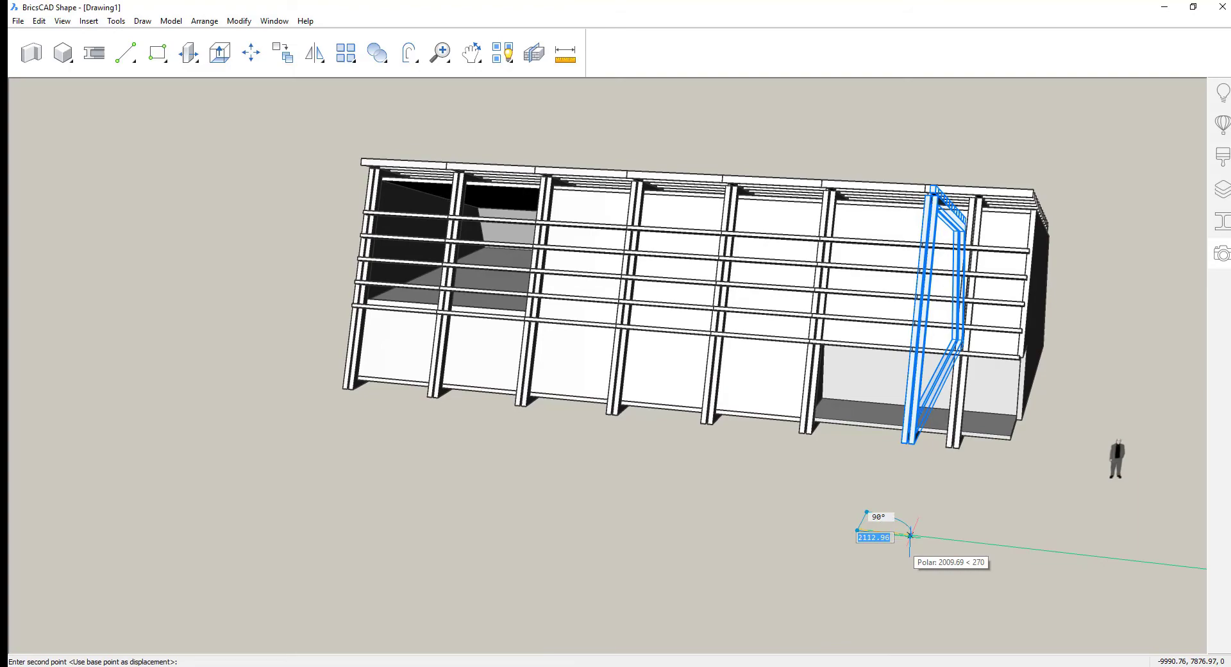
{"action": "key", "text": "Return"}
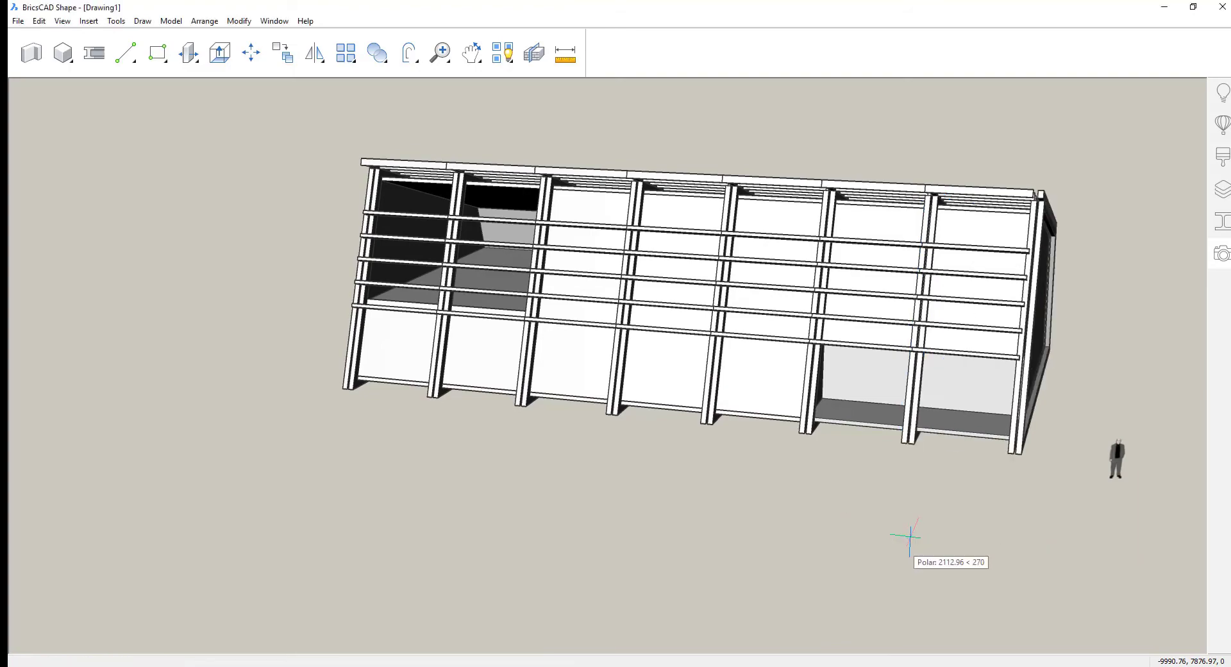
Select all aligned beam end faces at the building's entrance end and push/pull them outward past the last frame.
{"action": "middle_click_drag", "start_coordinate": [910, 536], "coordinate": [811, 533], "text": "shift"}
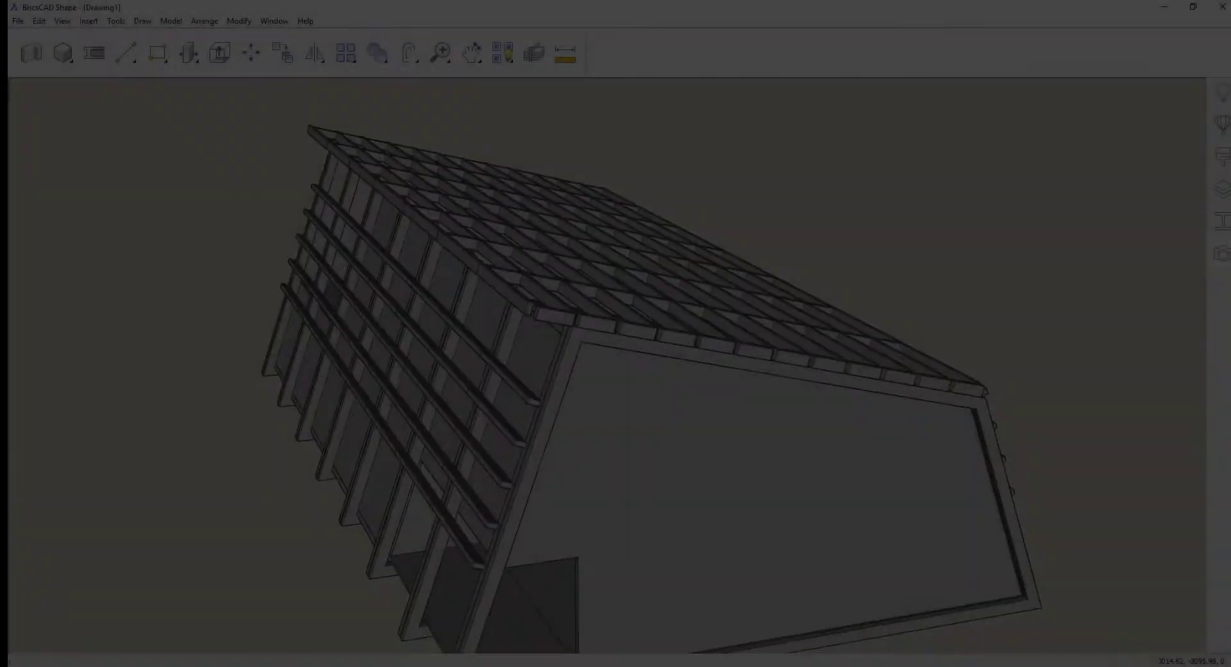
{"action": "scroll", "coordinate": [813, 420], "scroll_direction": "up", "scroll_amount": 5}
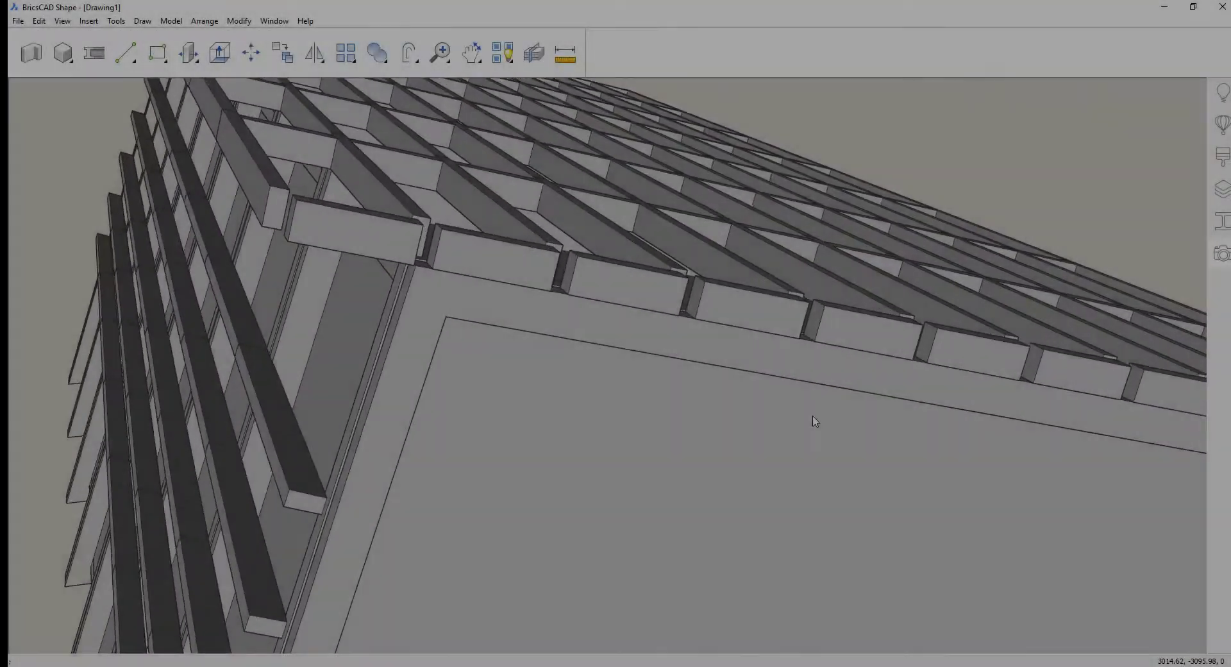
{"action": "middle_click_drag", "start_coordinate": [739, 296], "coordinate": [646, 276], "text": "shift"}
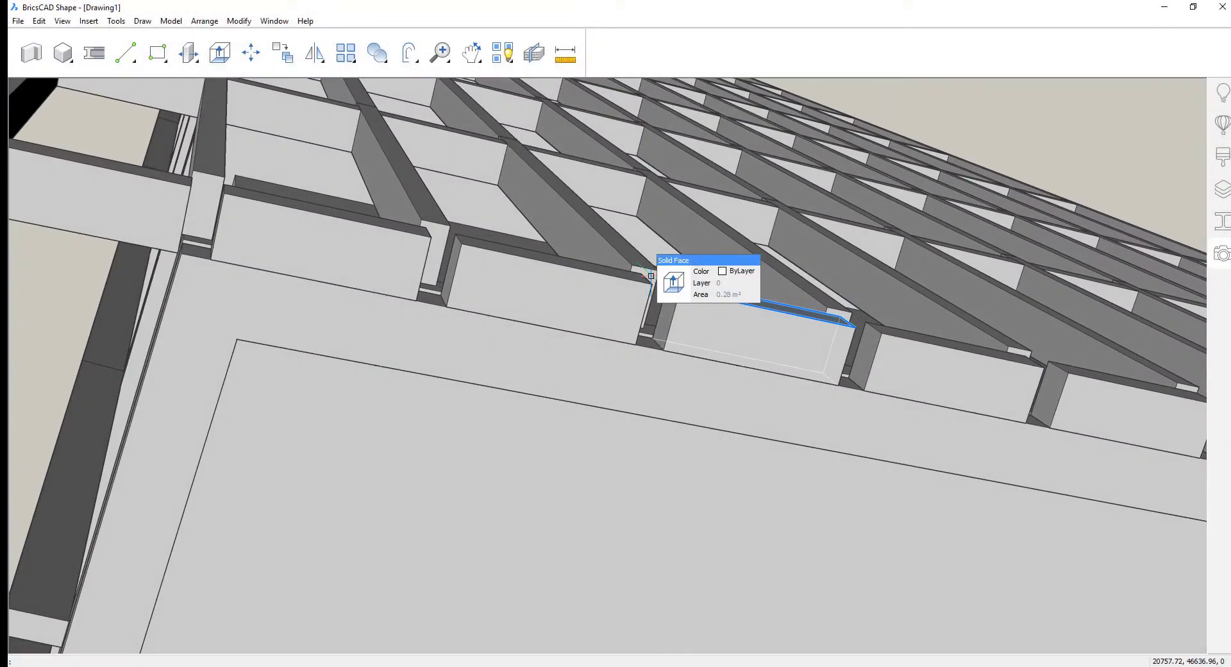
{"action": "left_click", "coordinate": [709, 284]}
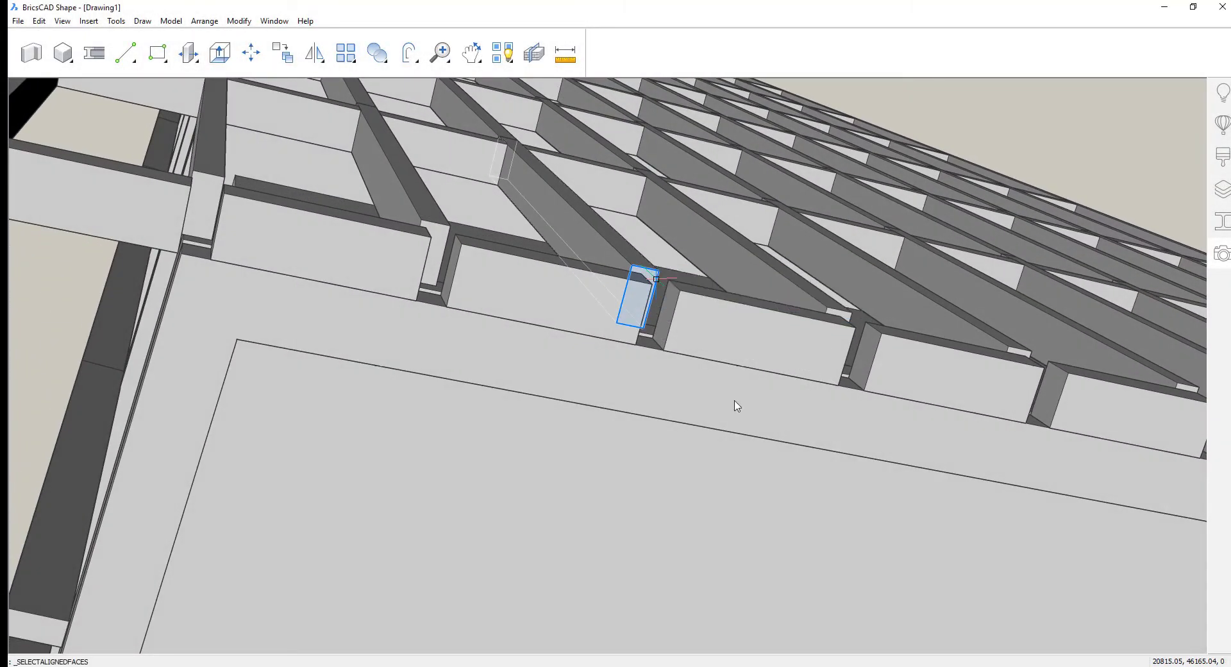
{"action": "scroll", "coordinate": [737, 405], "scroll_direction": "down", "scroll_amount": 10}
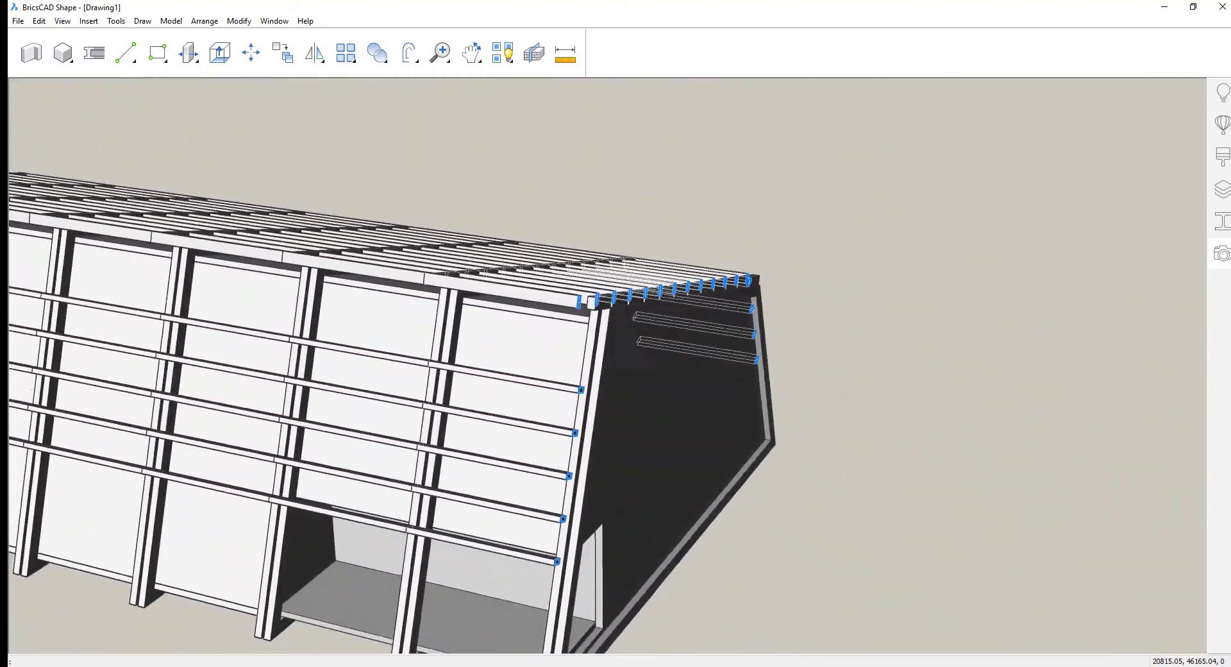
{"action": "middle_click_drag", "start_coordinate": [737, 405], "coordinate": [811, 397], "text": "shift"}
{"action": "right_click", "coordinate": [841, 239]}
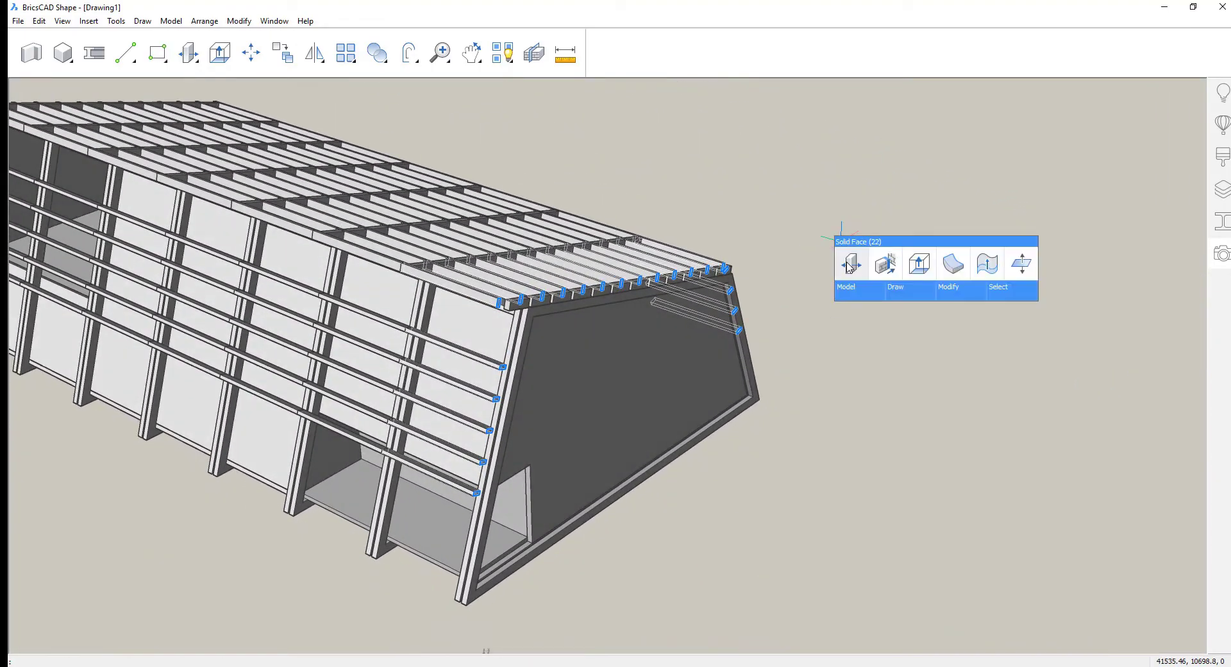
{"action": "left_click", "coordinate": [850, 267]}
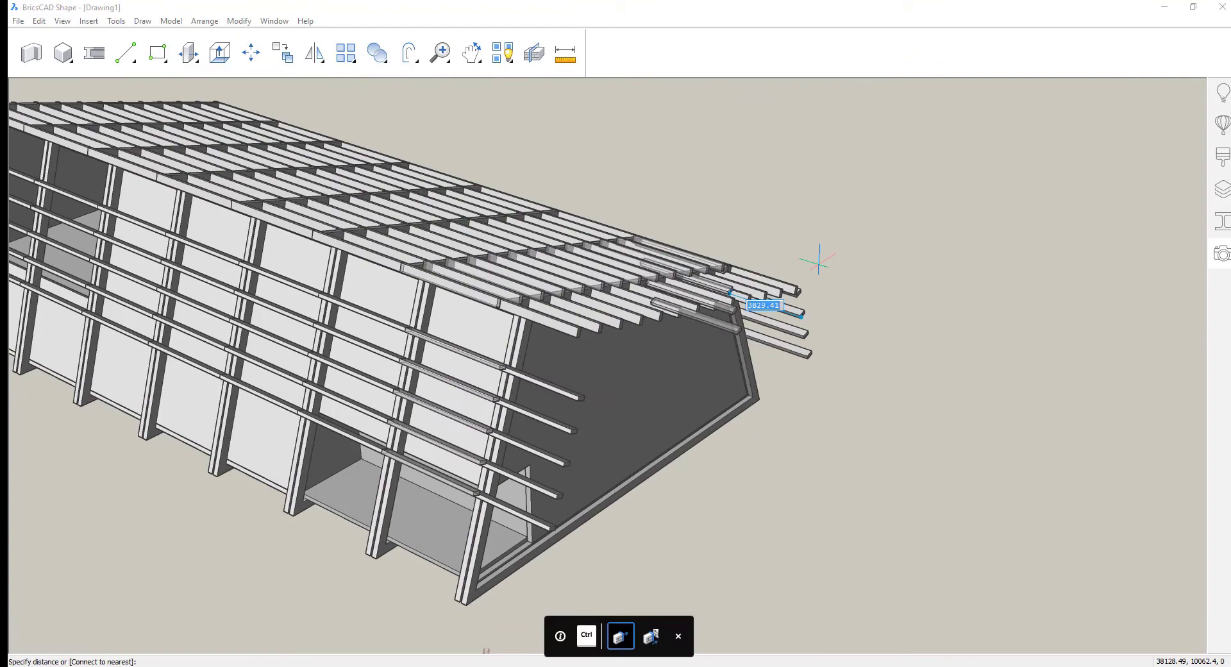
{"action": "key", "text": "Return"}
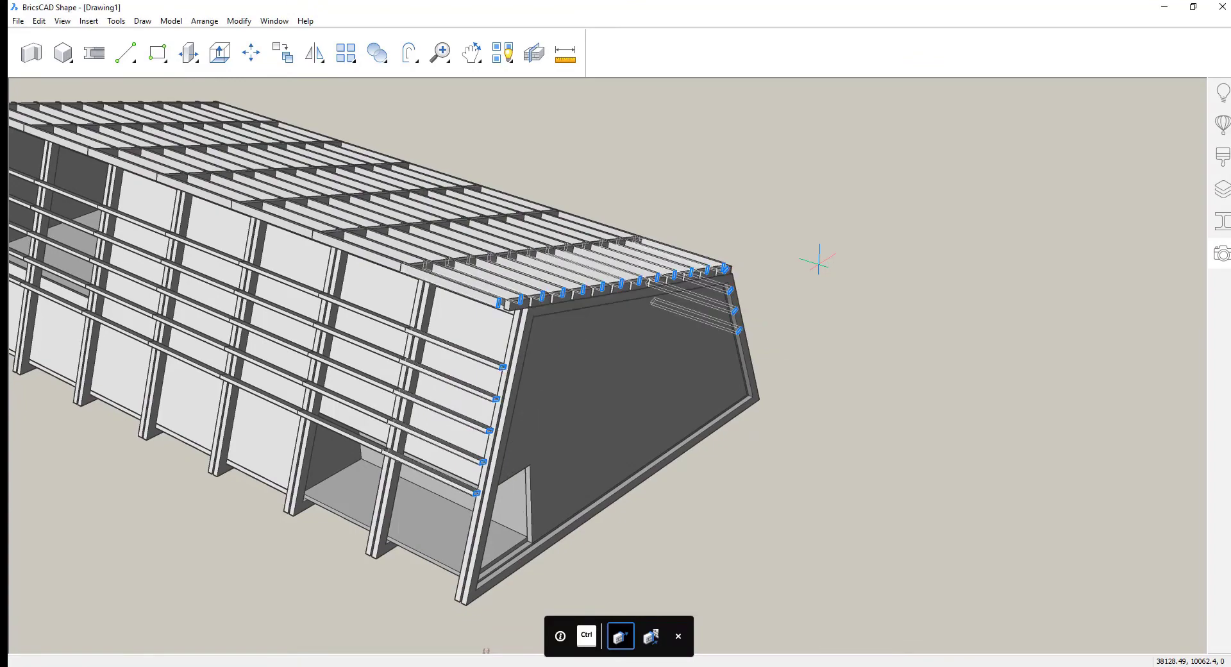
Select all aligned beam end faces at the opposite end of the building and push/pull them outward past the end frame.
{"action": "middle_click_drag", "start_coordinate": [818, 264], "coordinate": [550, 194], "text": "shift"}
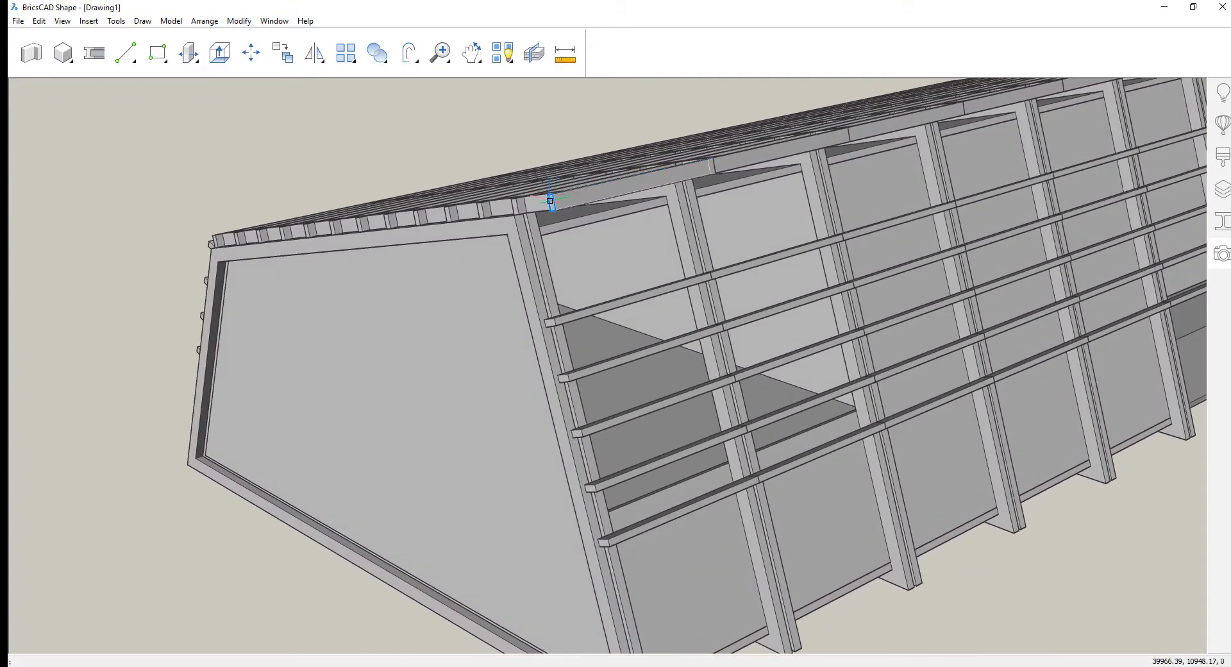
{"action": "mouse_move", "coordinate": [550, 201]}
{"action": "left_click", "coordinate": [601, 209]}
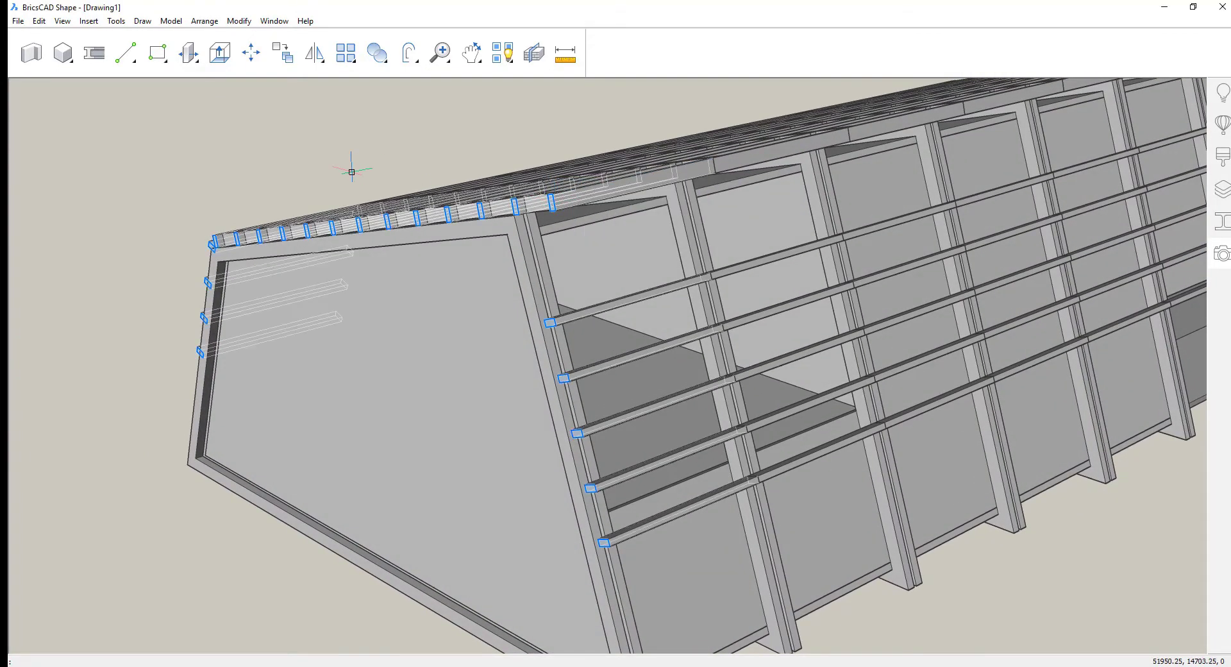
{"action": "middle_click_drag", "start_coordinate": [352, 165], "coordinate": [303, 163], "text": "shift"}
{"action": "right_click", "coordinate": [303, 162]}
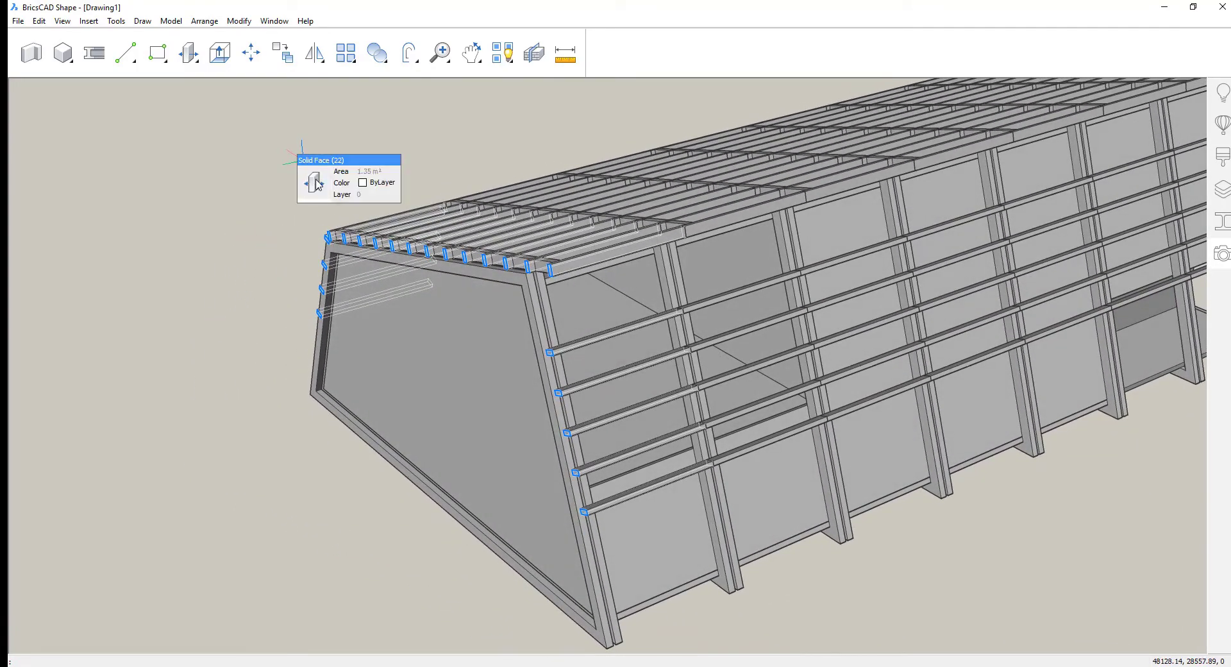
{"action": "left_click", "coordinate": [314, 181]}
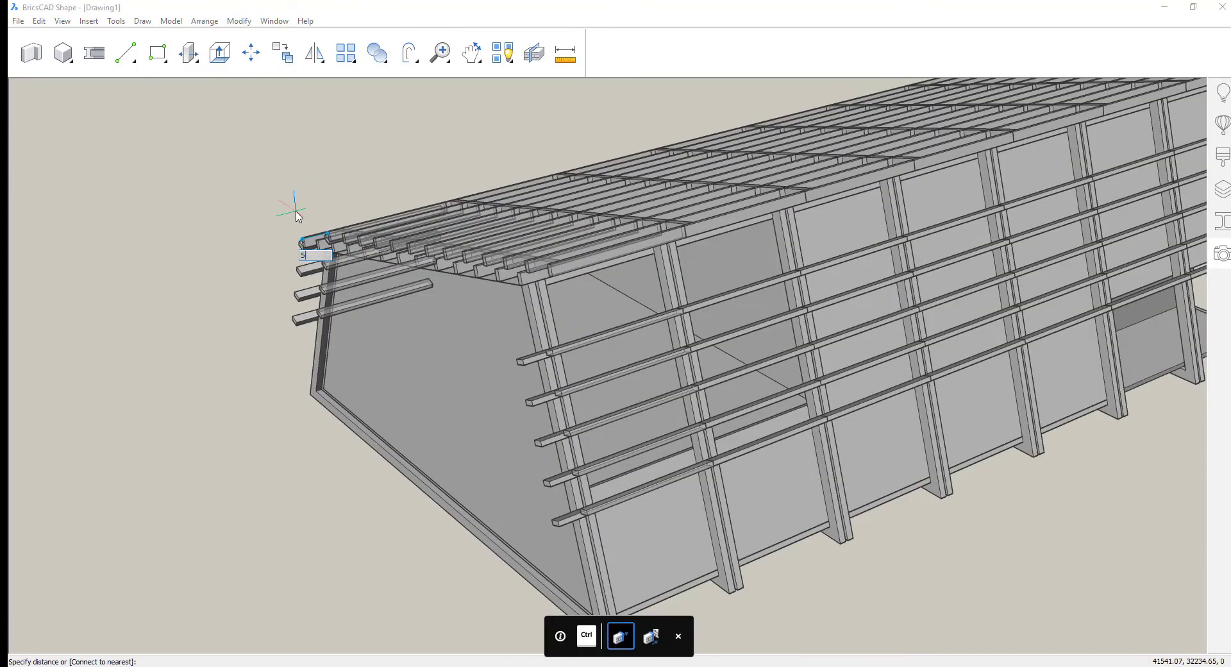
{"action": "key", "text": "Escape"}
{"action": "left_click", "coordinate": [297, 217]}
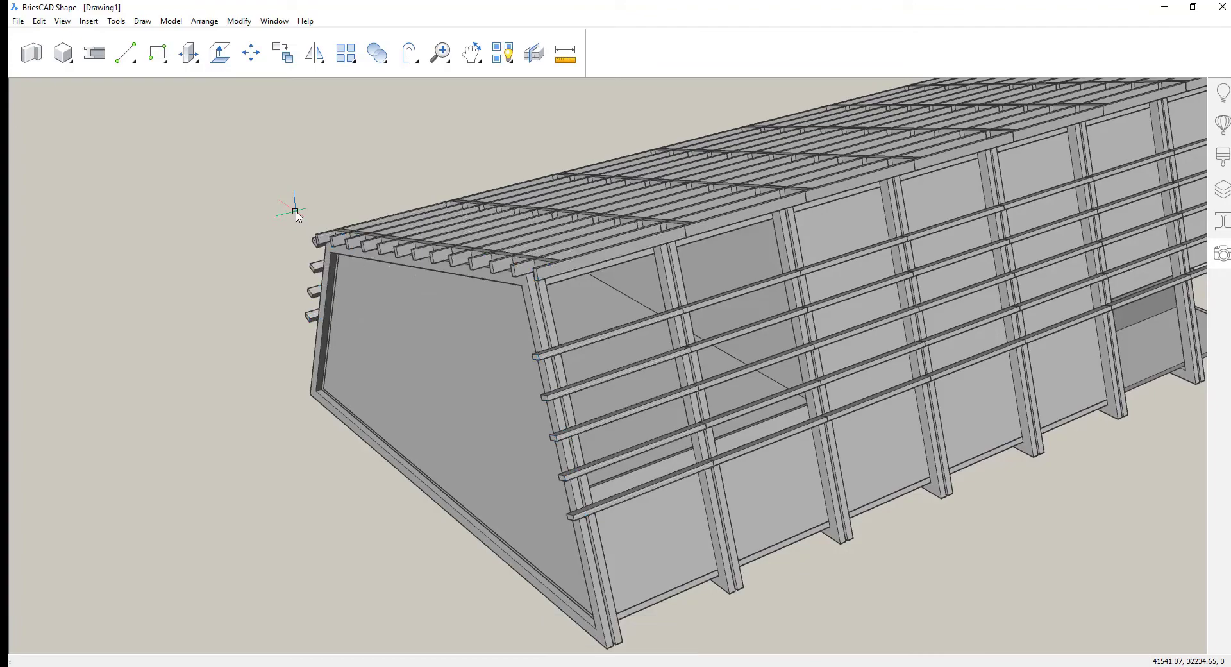
Start a polyline at the lowest side beam's outer end corner and trace it up the beam ends to the roof edge beam.
{"action": "middle_click_drag", "start_coordinate": [296, 212], "coordinate": [631, 375], "text": "shift"}
{"action": "scroll", "coordinate": [874, 448], "scroll_direction": "down", "scroll_amount": 3}
{"action": "scroll", "coordinate": [907, 517], "scroll_direction": "up", "scroll_amount": 10}
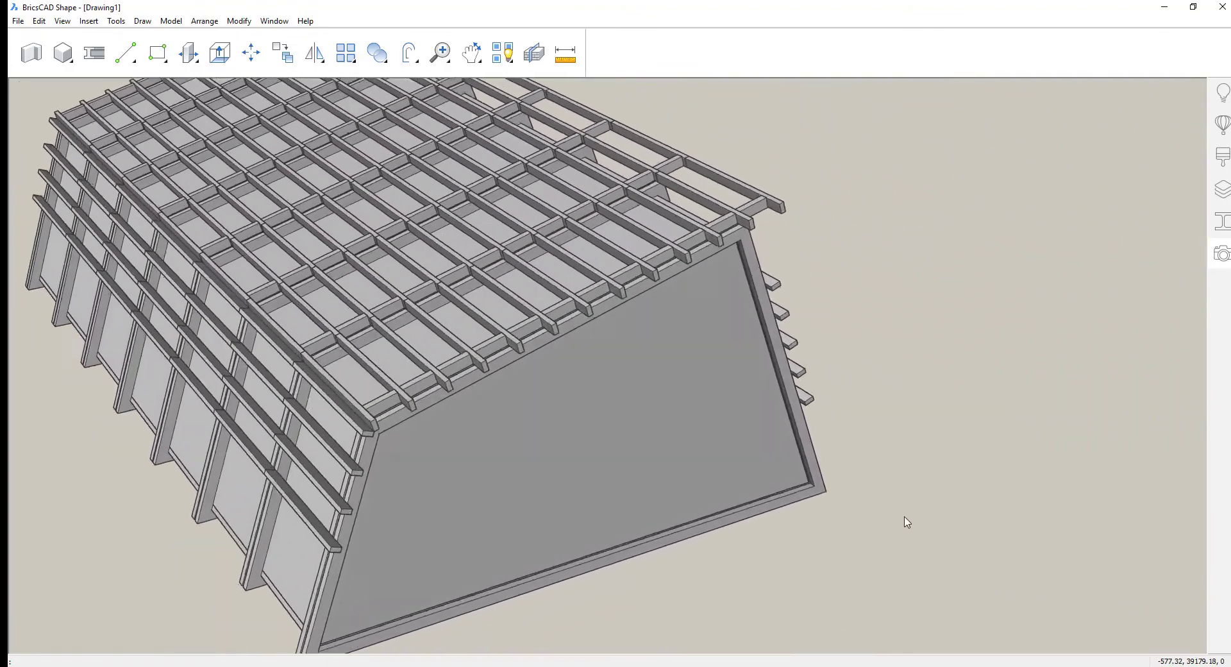
{"action": "right_click", "coordinate": [654, 359]}
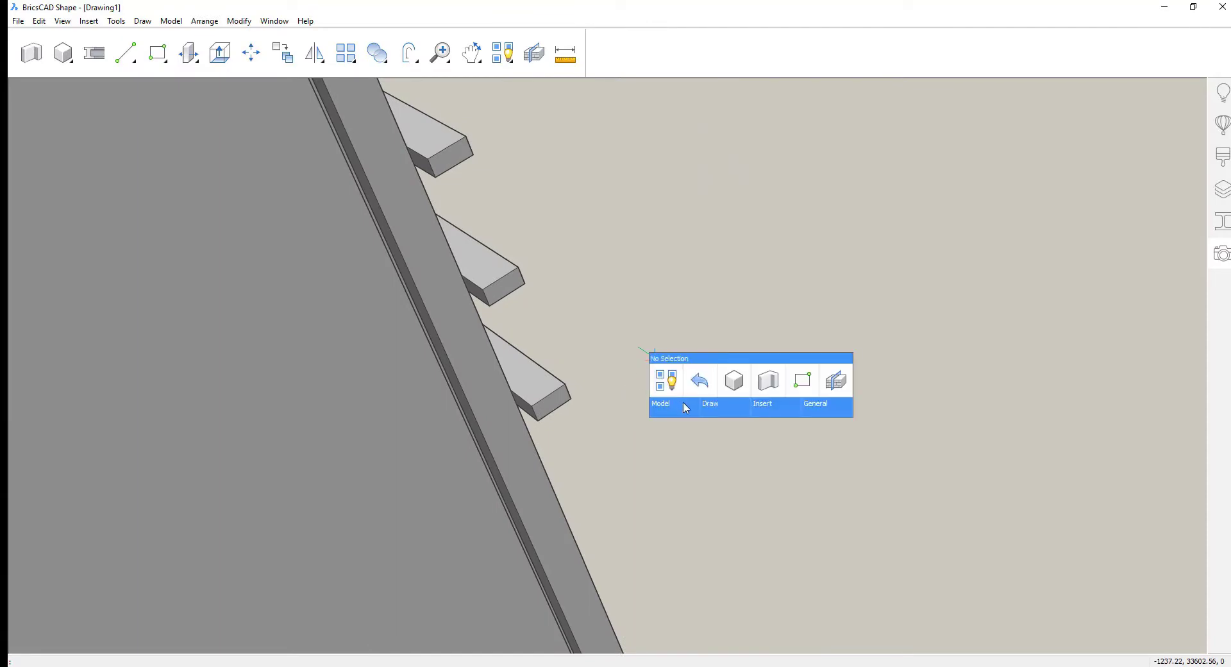
{"action": "mouse_move", "coordinate": [705, 414]}
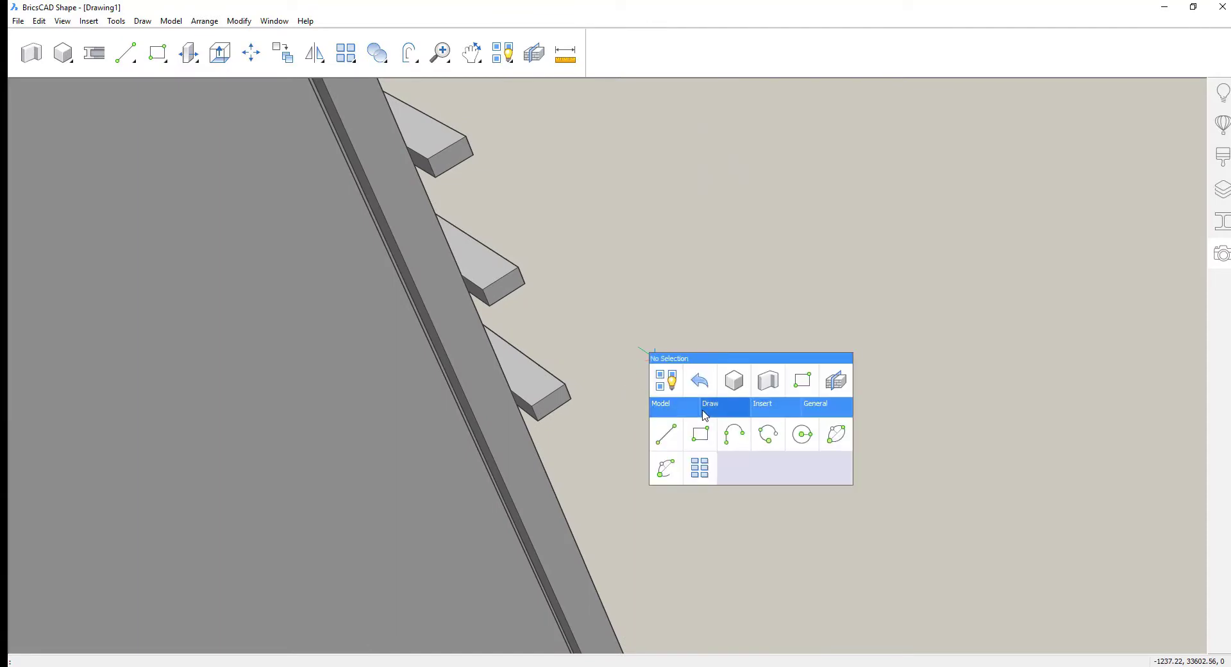
{"action": "left_click", "coordinate": [736, 444]}
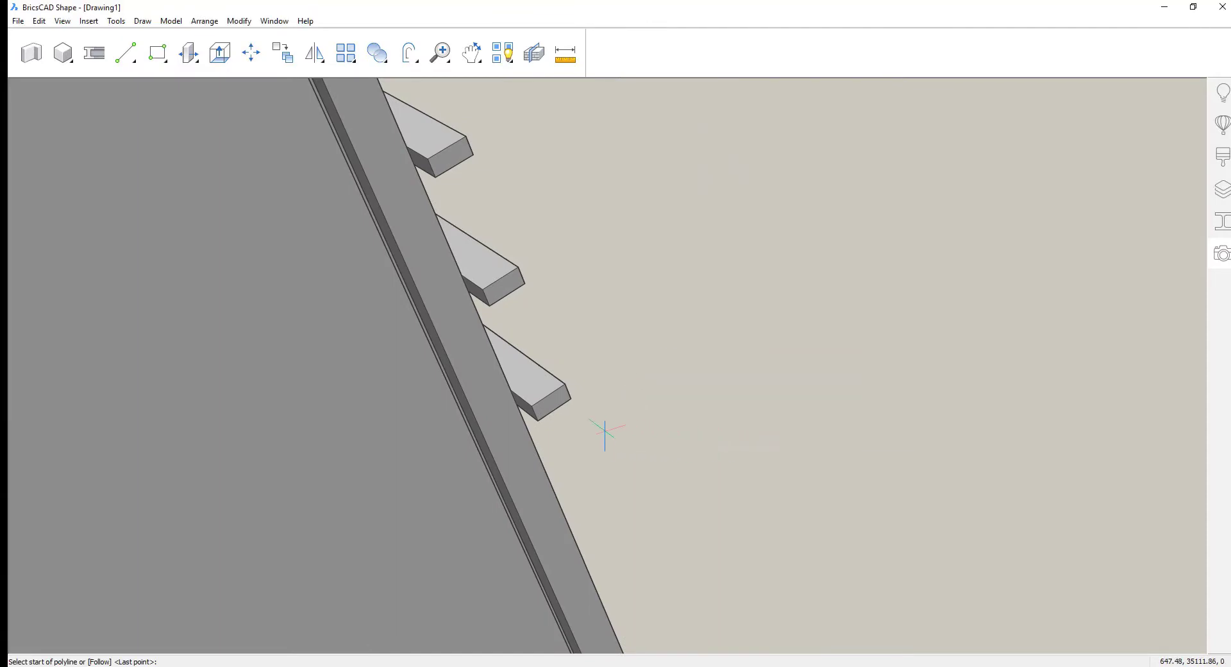
{"action": "left_click", "coordinate": [571, 398]}
{"action": "scroll", "coordinate": [566, 259], "scroll_direction": "down", "scroll_amount": 5}
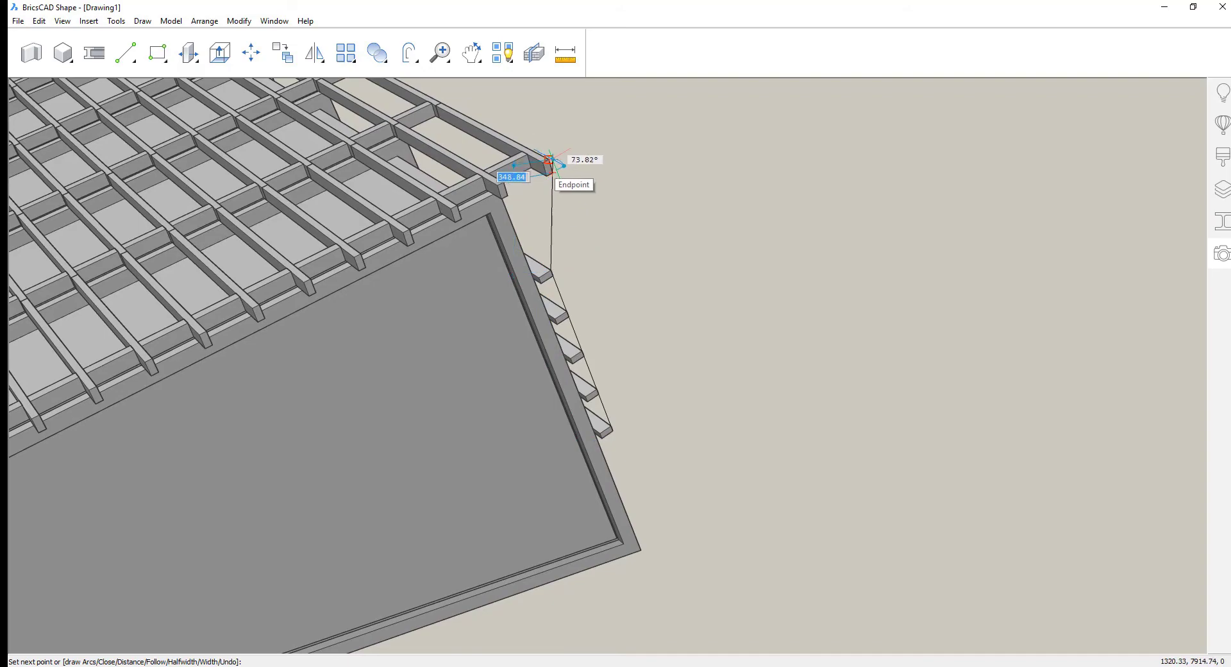
{"action": "left_click", "coordinate": [552, 159]}
Continue the polyline across the roof and down the other side's beam ends, finishing it at the lowest beam.
{"action": "middle_click_drag", "start_coordinate": [571, 155], "coordinate": [601, 240], "text": "shift"}
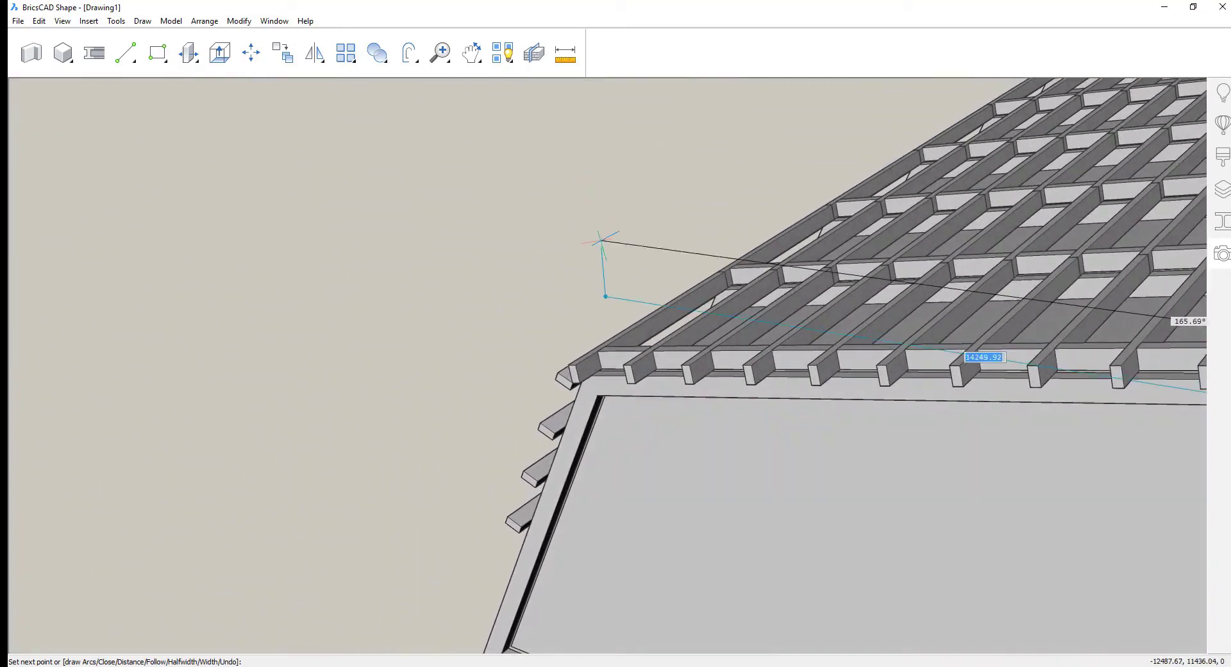
{"action": "scroll", "coordinate": [569, 302], "scroll_direction": "up", "scroll_amount": 6}
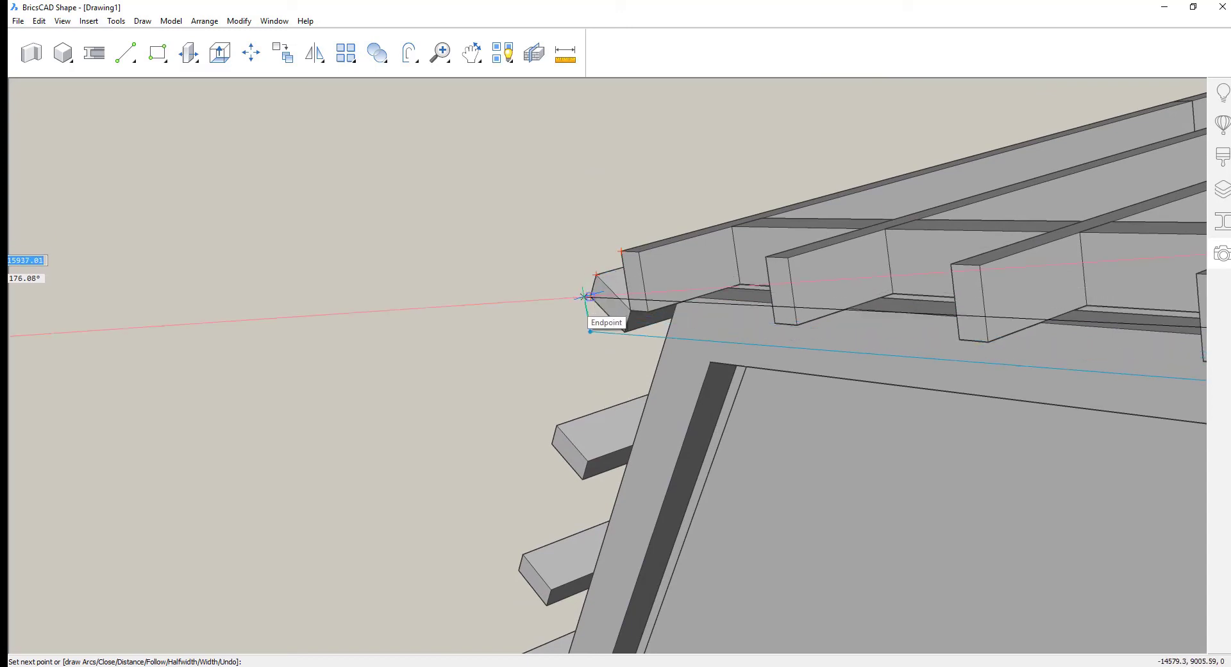
{"action": "left_click", "coordinate": [603, 251]}
{"action": "middle_click_drag", "start_coordinate": [491, 330], "coordinate": [447, 451], "text": "shift"}
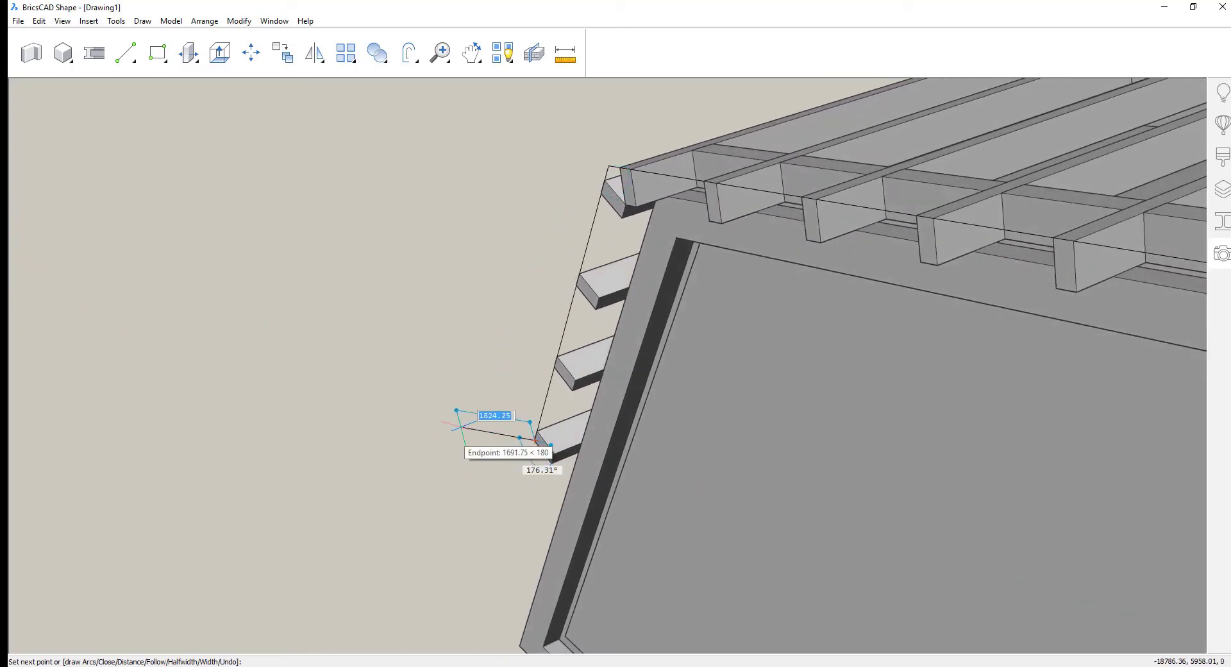
{"action": "left_click", "coordinate": [567, 326]}
{"action": "middle_click_drag", "start_coordinate": [475, 344], "coordinate": [302, 374], "text": "shift"}
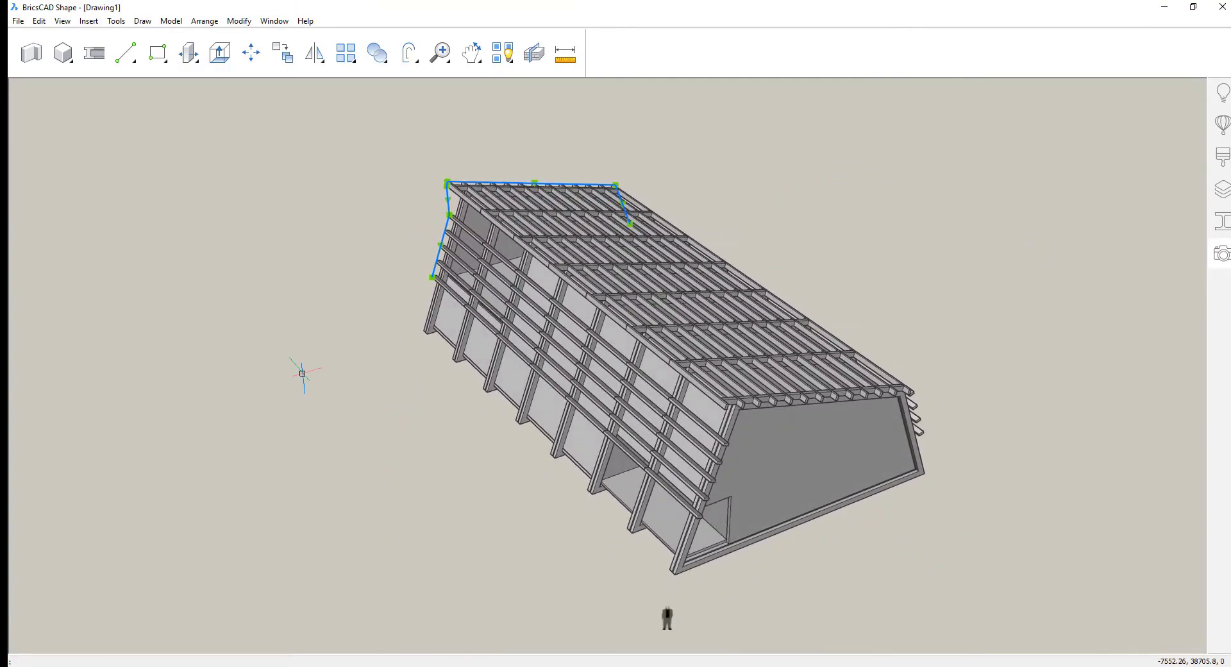
Extrude the polyline into a surface along the building's full length and thicken it into a solid outer skin.
{"action": "mouse_move", "coordinate": [308, 400]}
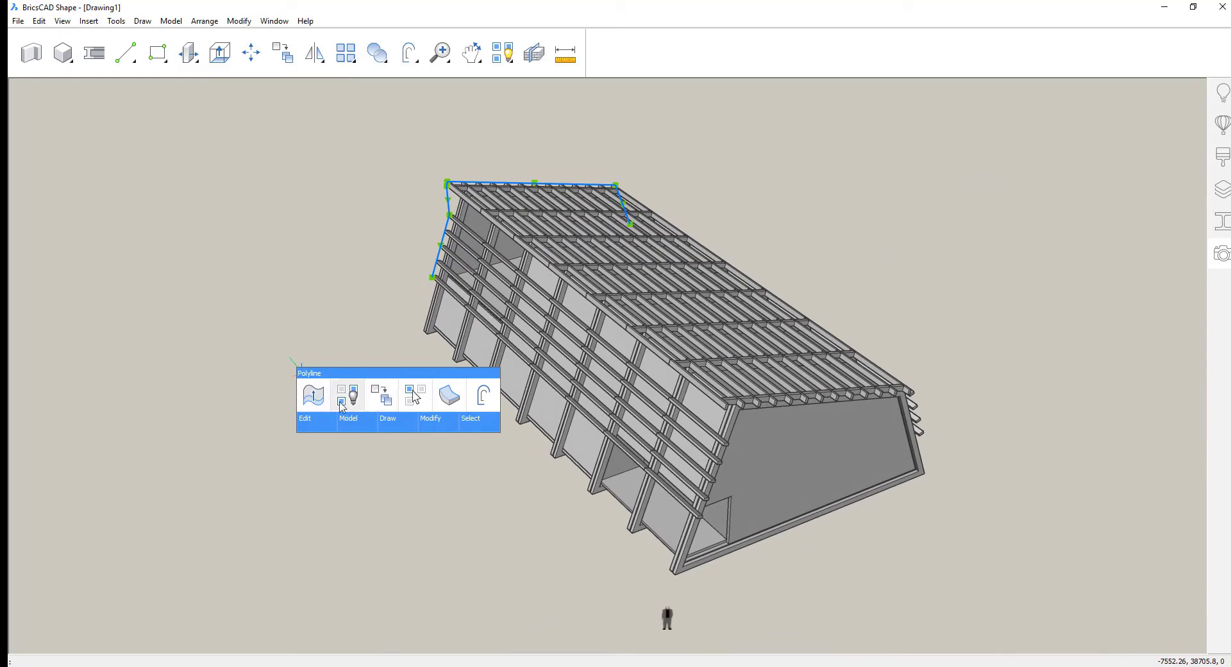
{"action": "left_click", "coordinate": [314, 408]}
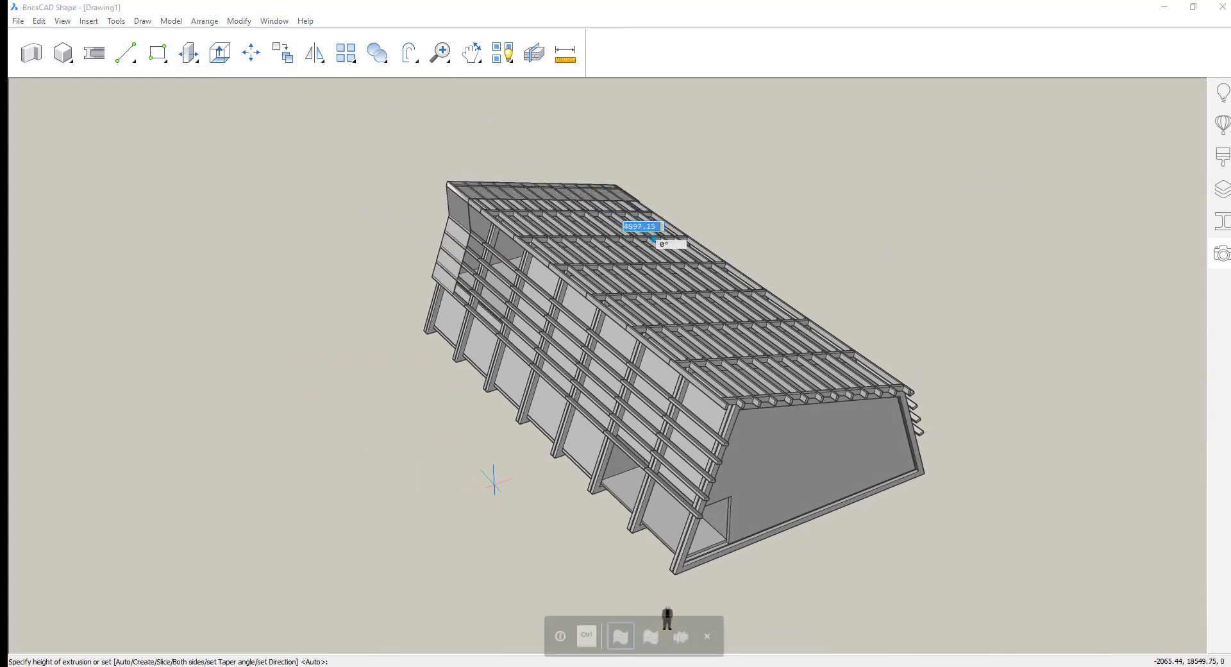
{"action": "left_click", "coordinate": [694, 512]}
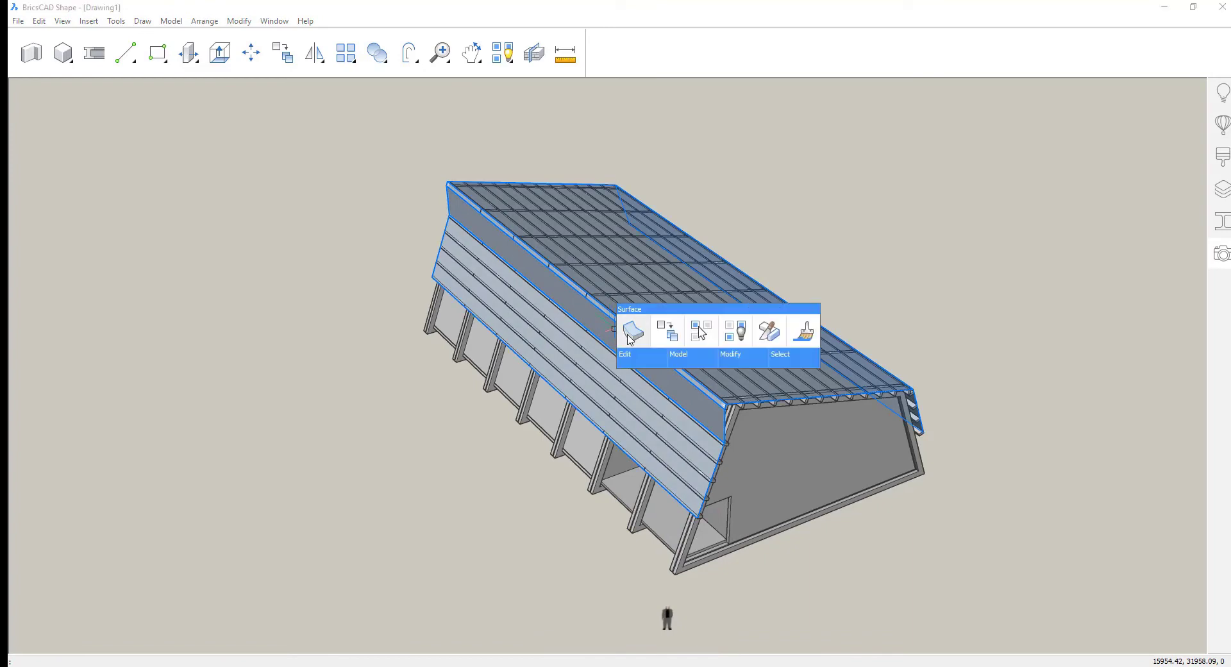
{"action": "left_click", "coordinate": [630, 335]}
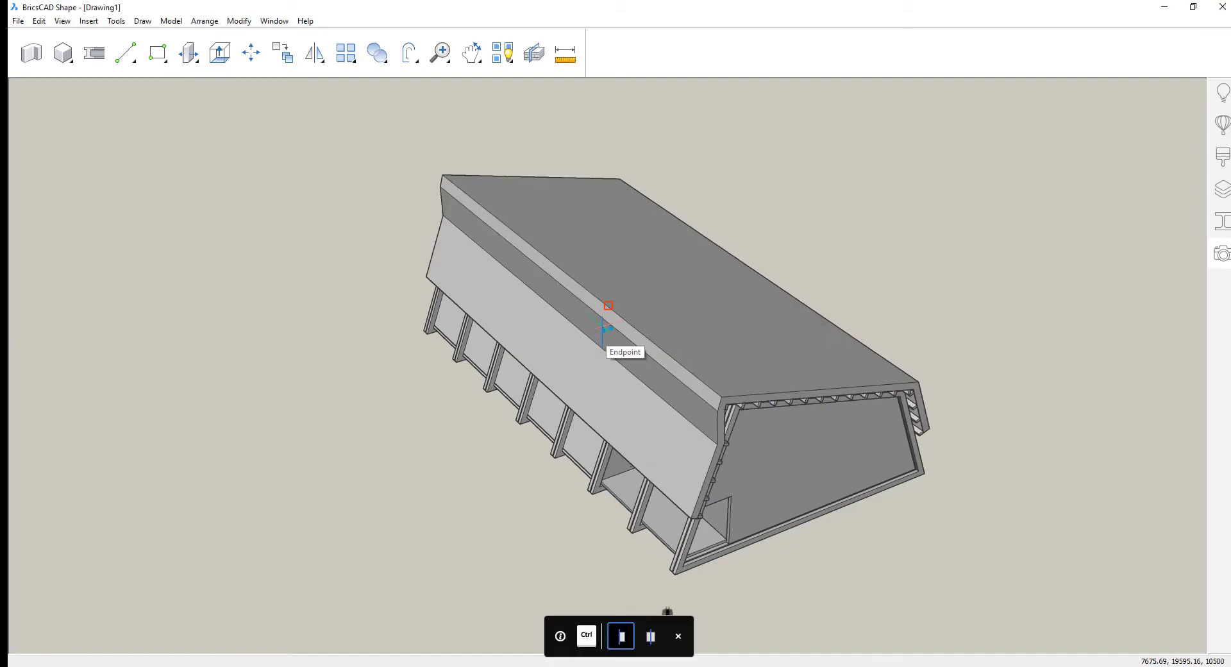
{"action": "key", "text": "Escape"}
Apply a light blue material from the Glass category to the outer skin over the roof and sides.
{"action": "middle_click_drag", "start_coordinate": [221, 641], "coordinate": [137, 550], "text": "shift"}
{"action": "scroll", "coordinate": [1059, 453], "scroll_direction": "up", "scroll_amount": 1}
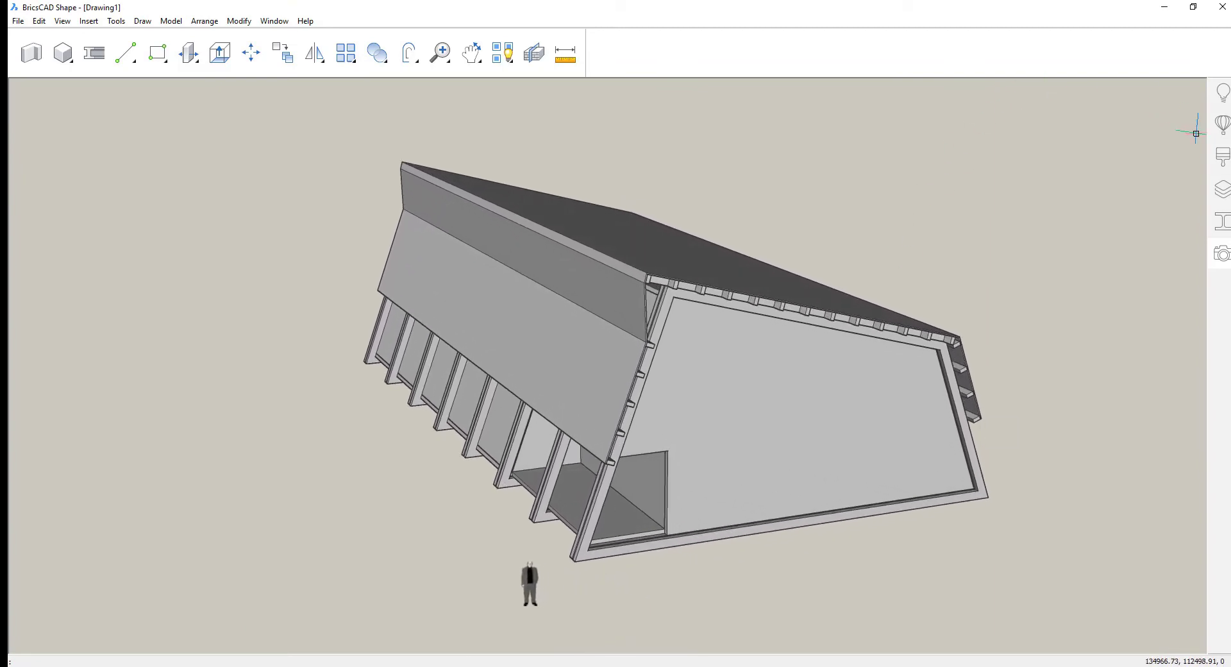
{"action": "left_click", "coordinate": [1219, 161]}
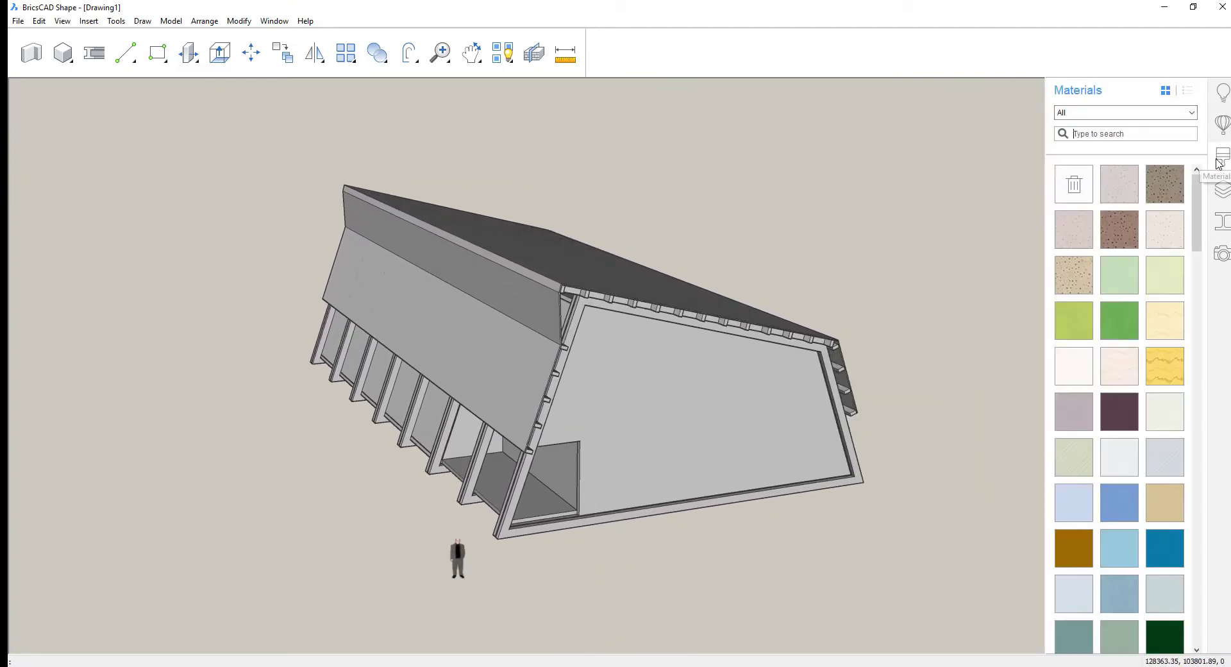
{"action": "left_click", "coordinate": [1194, 115]}
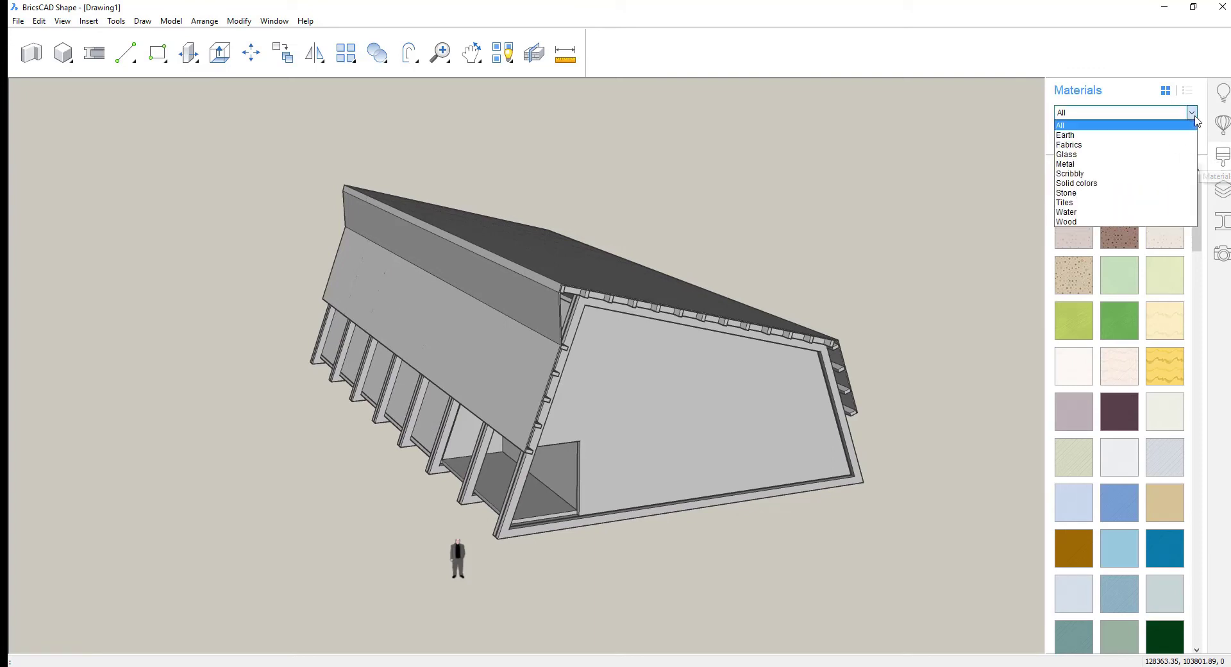
{"action": "left_click", "coordinate": [1168, 155]}
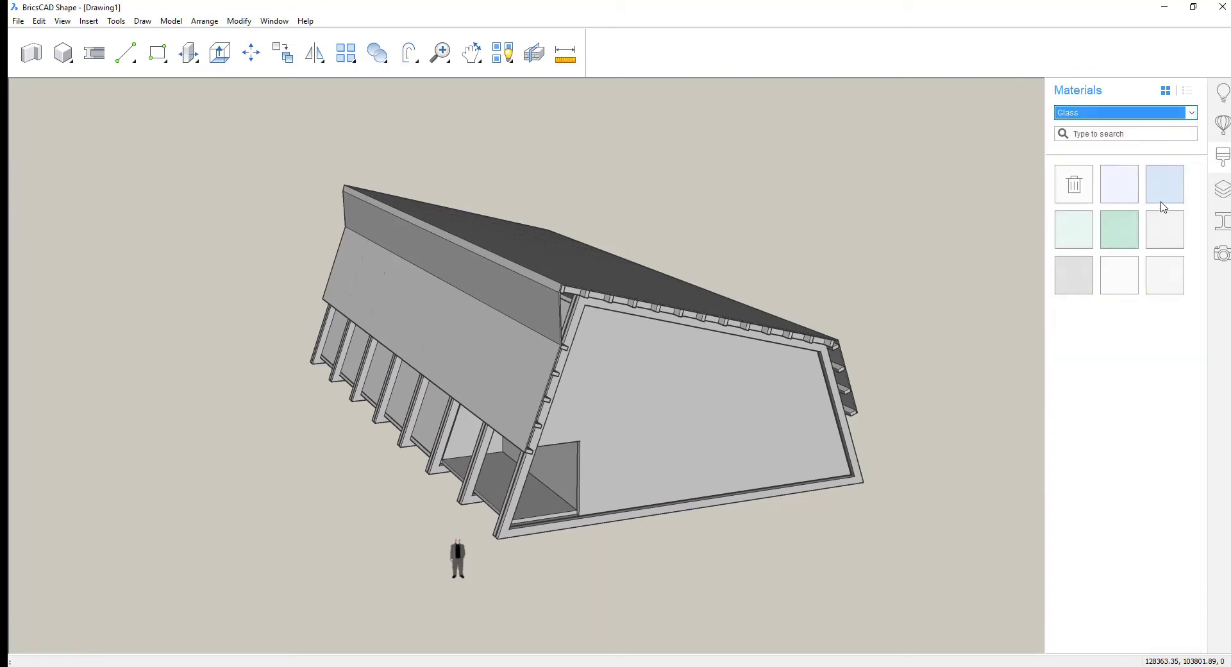
{"action": "left_click", "coordinate": [514, 376]}
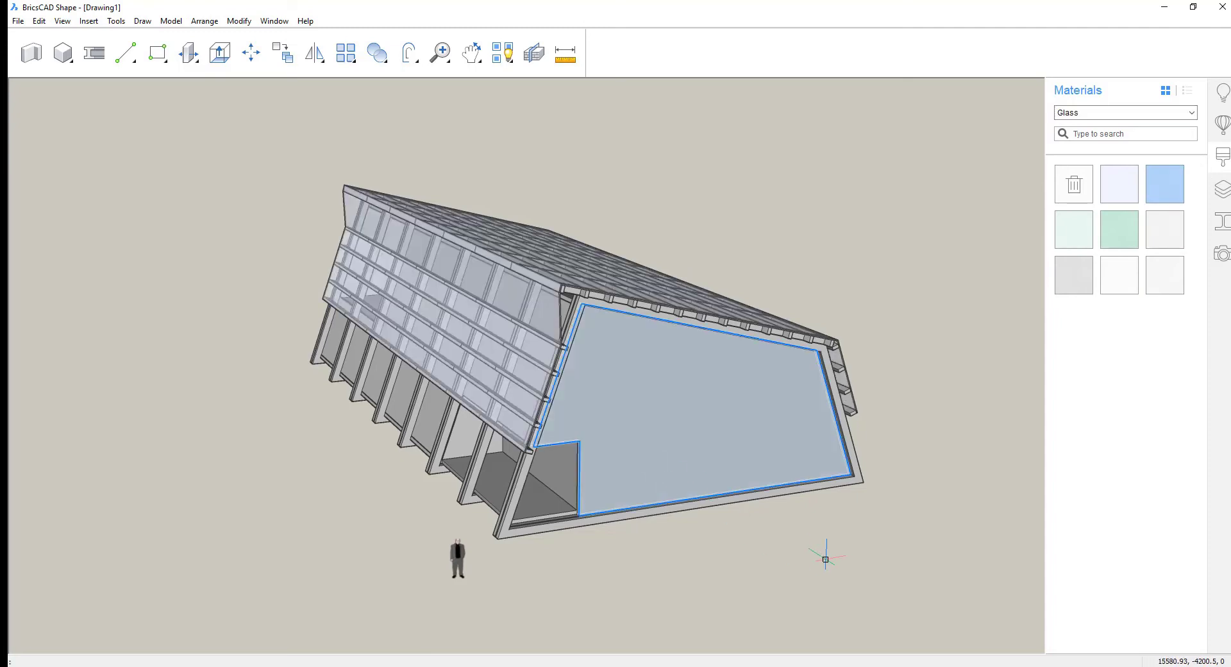
Select the building's wall solids, including the recessed entrance and far end wall, and apply a grey-brown brick material from the Stone category.
{"action": "left_click", "coordinate": [1193, 115]}
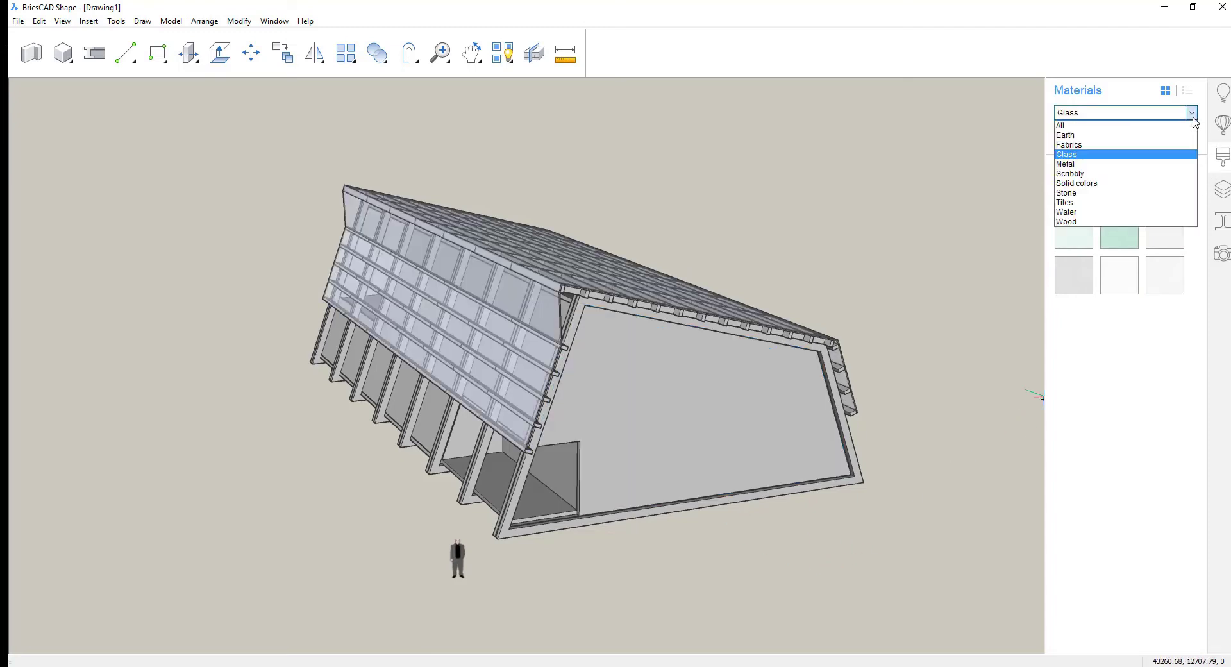
{"action": "left_click", "coordinate": [1129, 193]}
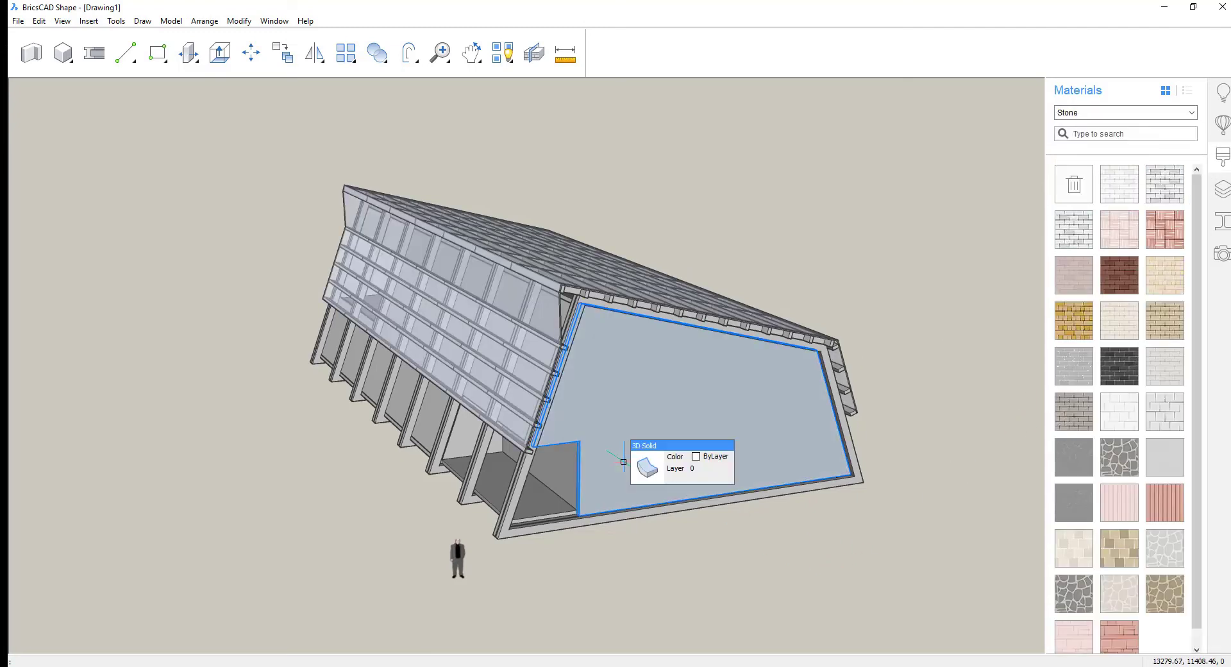
{"action": "left_click", "coordinate": [553, 481]}
{"action": "left_click", "coordinate": [490, 441]}
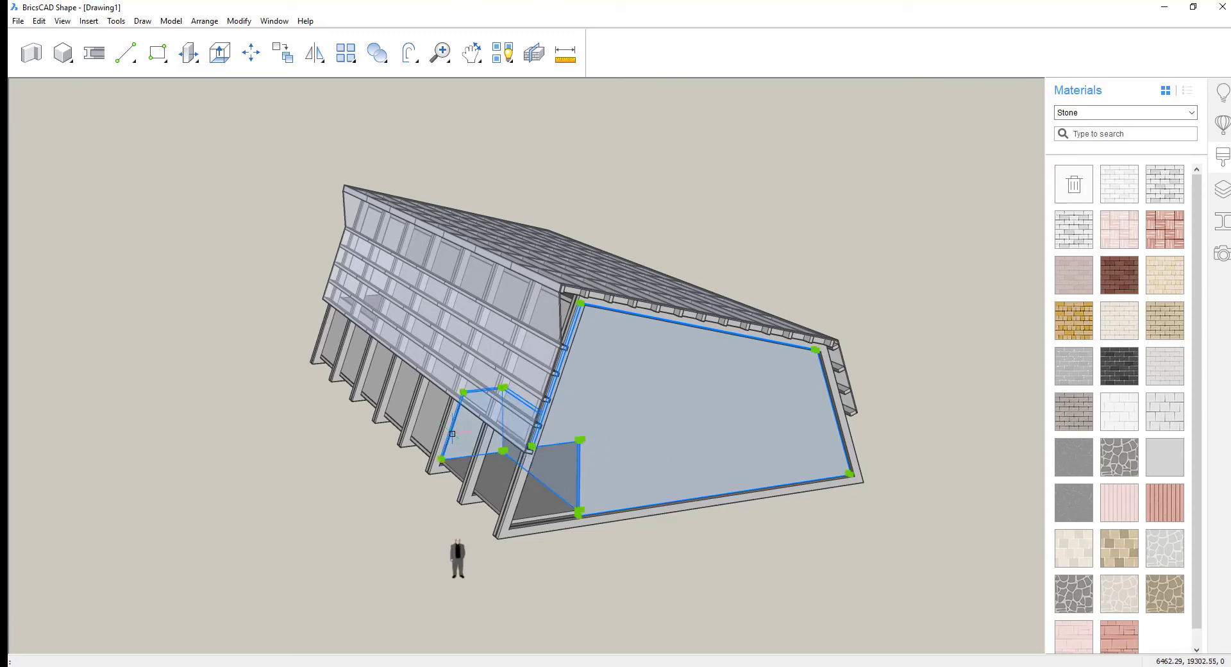
{"action": "left_click", "coordinate": [433, 414]}
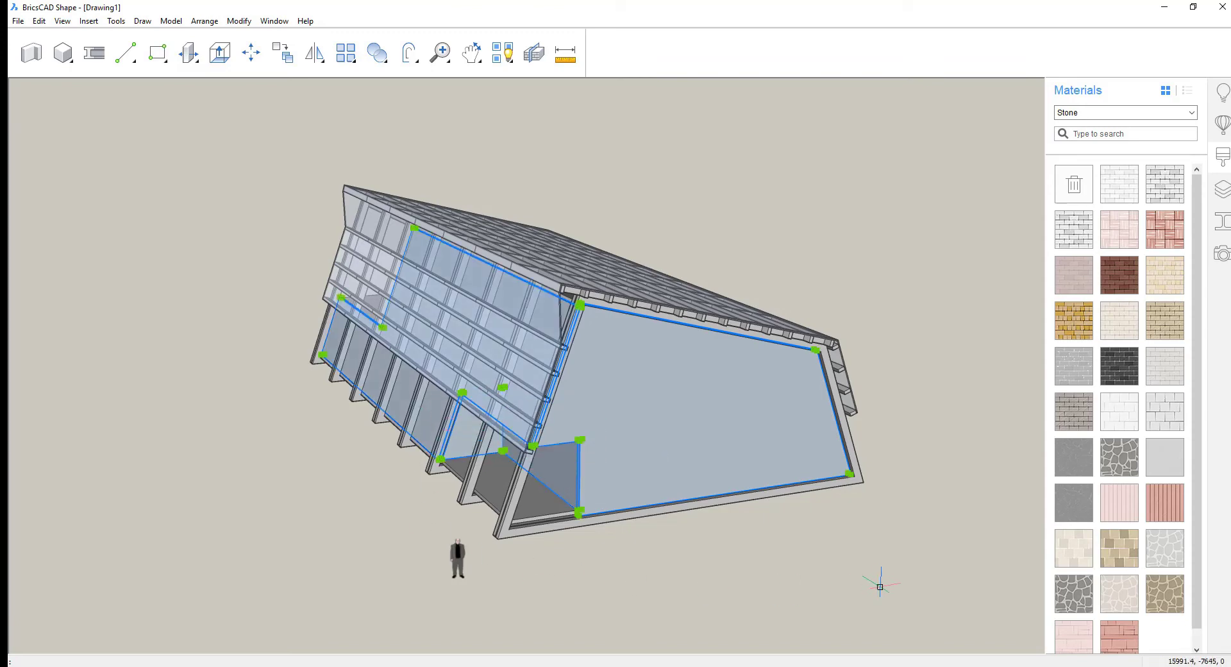
{"action": "middle_click_drag", "start_coordinate": [880, 587], "coordinate": [451, 533], "text": "shift"}
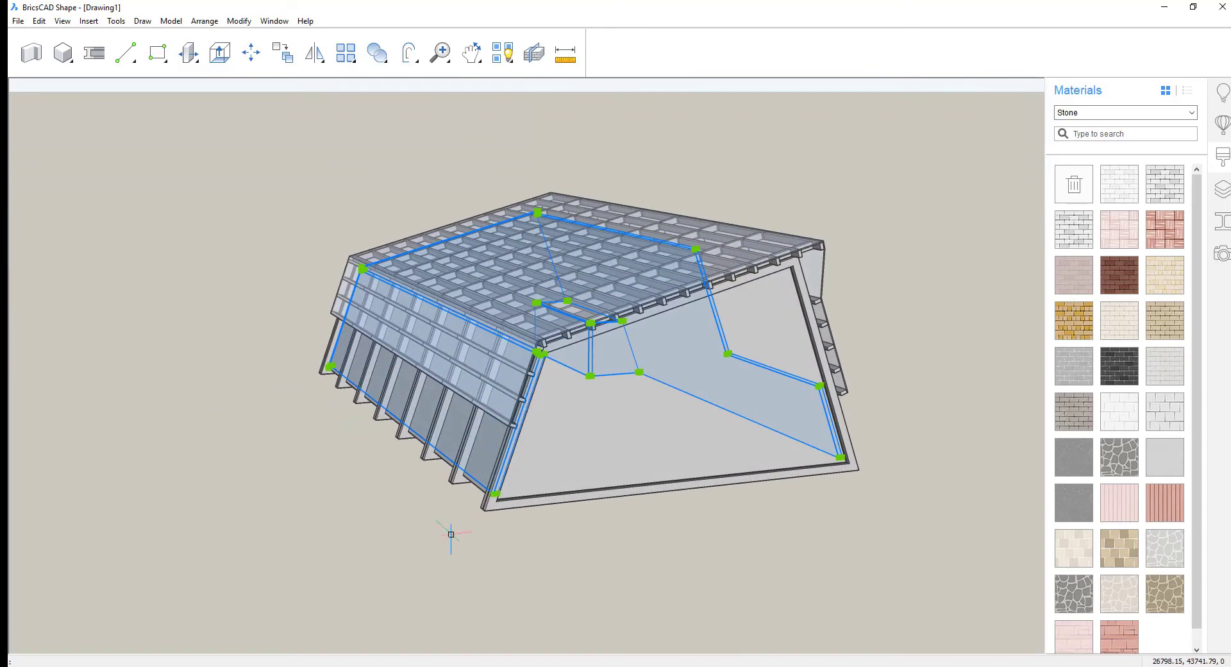
{"action": "left_click", "coordinate": [606, 427]}
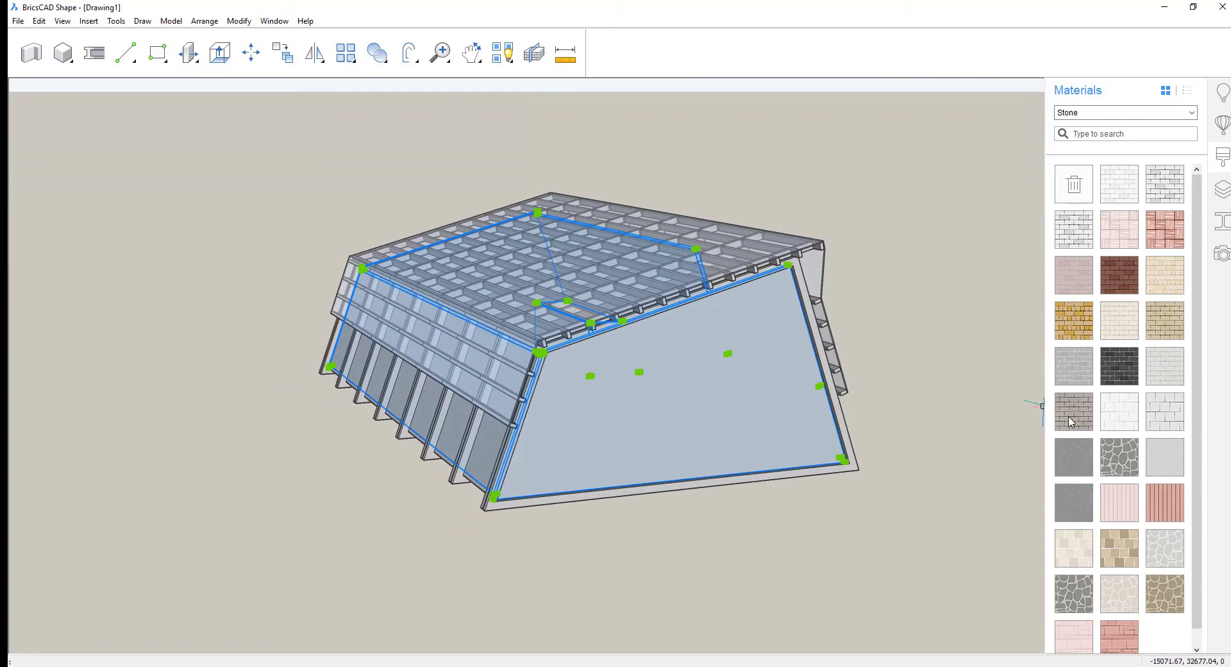
{"action": "left_click", "coordinate": [661, 475]}
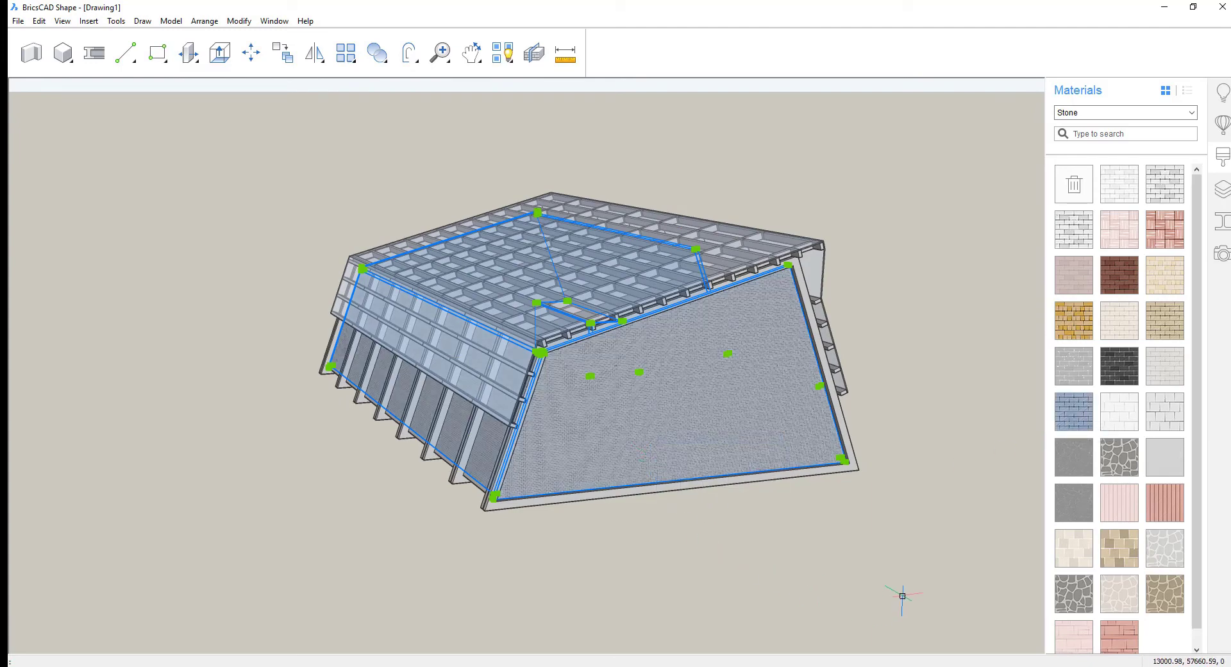
{"action": "key", "text": "Escape"}
Select the repeated structural frames through the end frame's corner and apply a brown wood-grain material from the Wood category.
{"action": "middle_click_drag", "start_coordinate": [737, 631], "coordinate": [748, 398], "text": "shift"}
{"action": "left_click", "coordinate": [726, 385]}
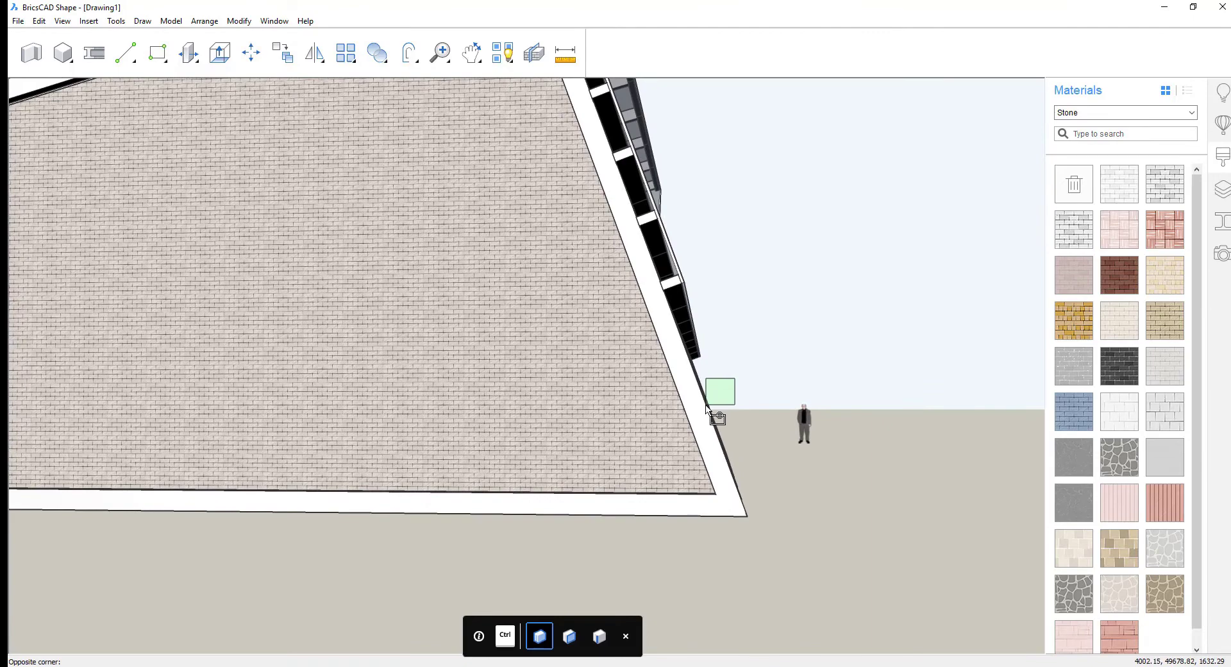
{"action": "left_click", "coordinate": [706, 406]}
{"action": "left_click", "coordinate": [1190, 112]}
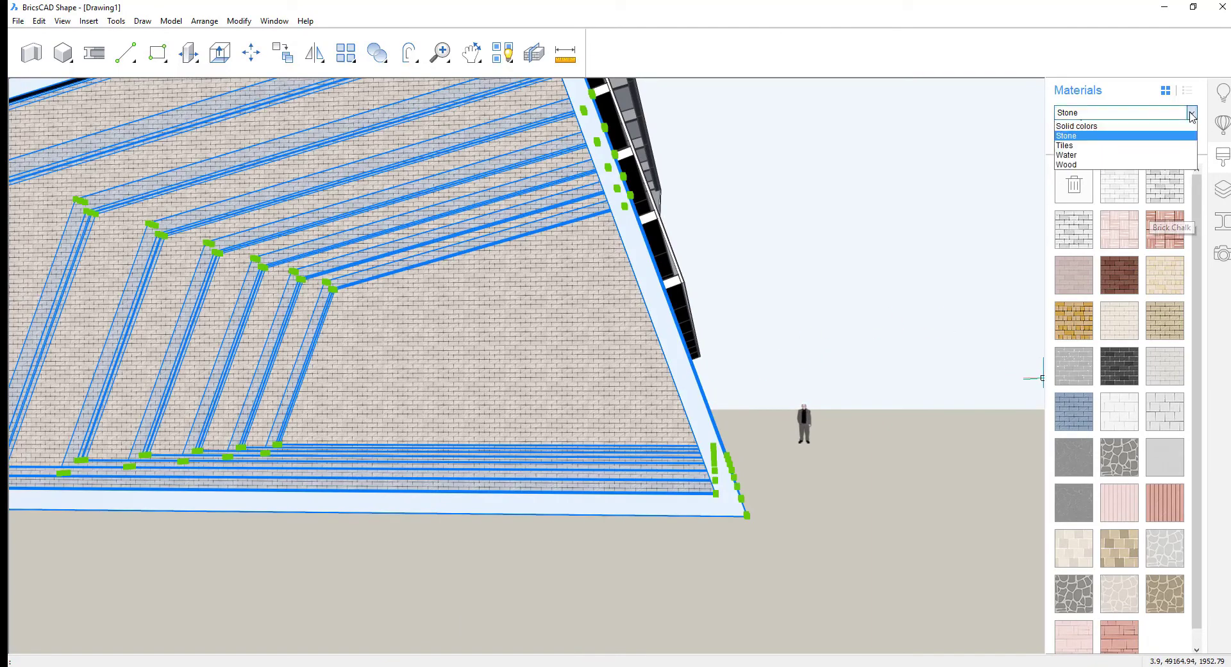
{"action": "left_click", "coordinate": [1110, 225]}
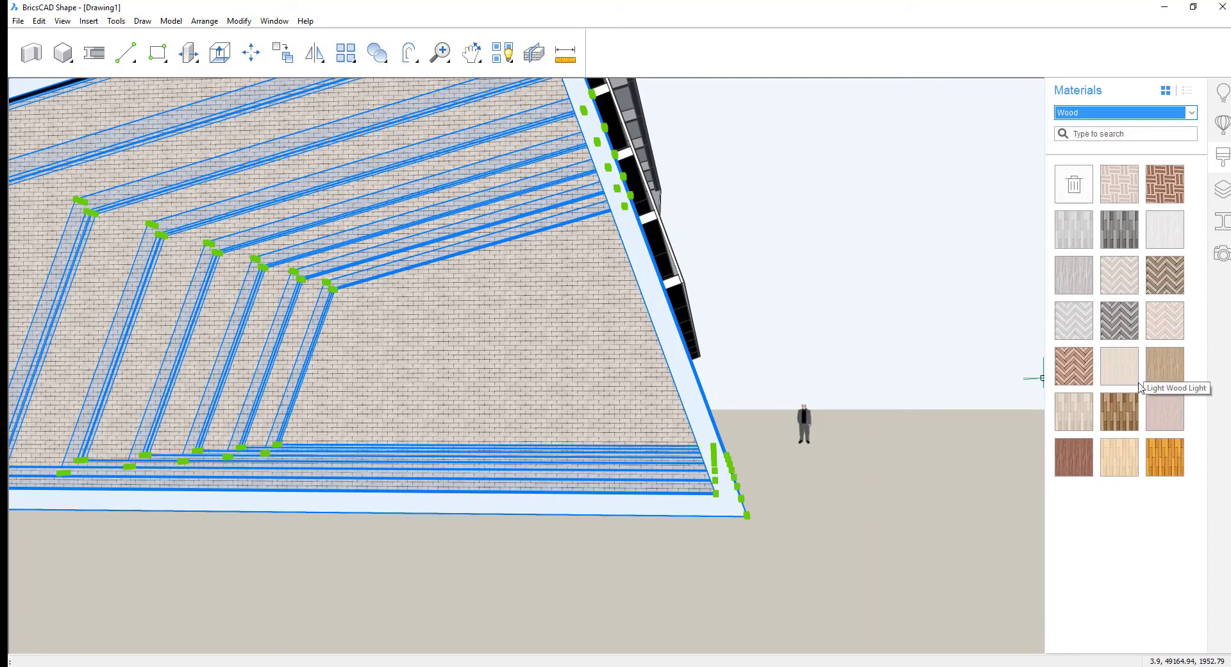
{"action": "left_click", "coordinate": [711, 448]}
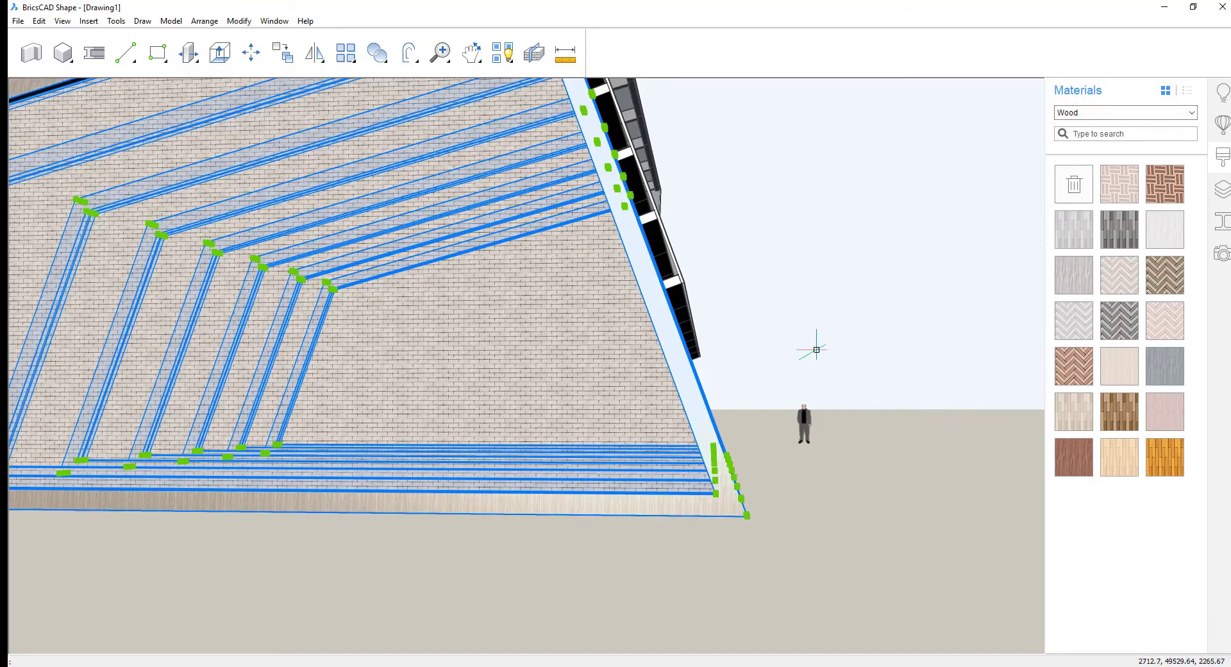
{"action": "middle_click_drag", "start_coordinate": [827, 334], "coordinate": [763, 449], "text": "shift"}
{"action": "key", "text": "Escape"}
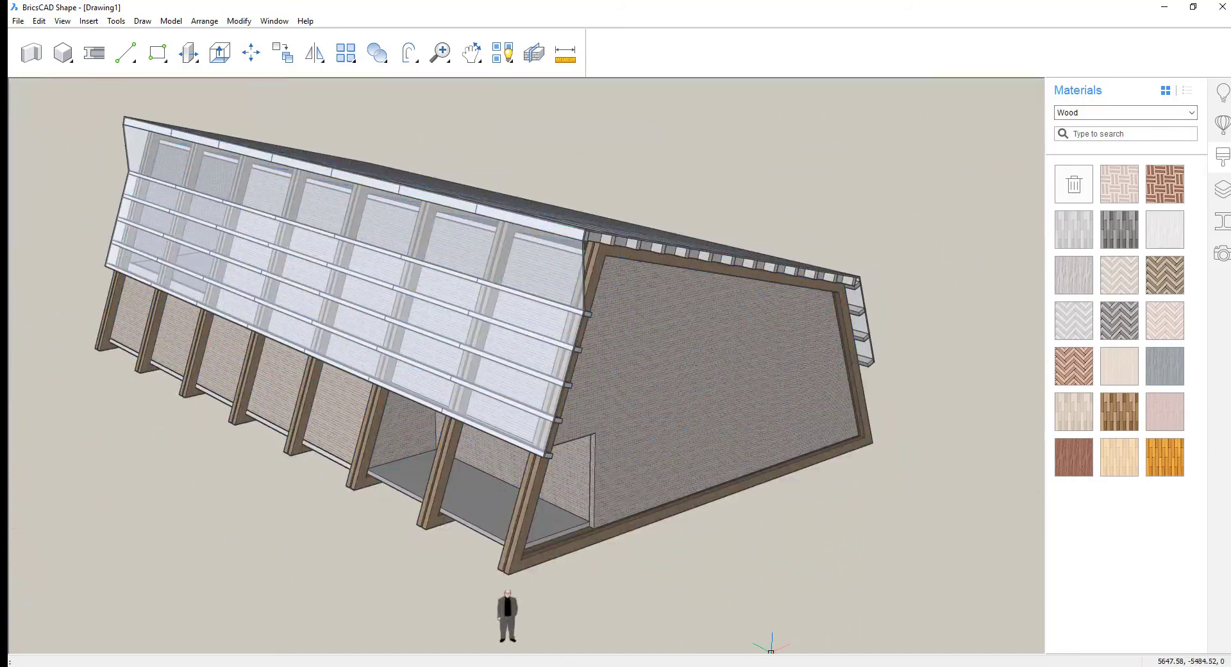
{"action": "middle_click_drag", "start_coordinate": [879, 616], "coordinate": [632, 631], "text": "shift"}
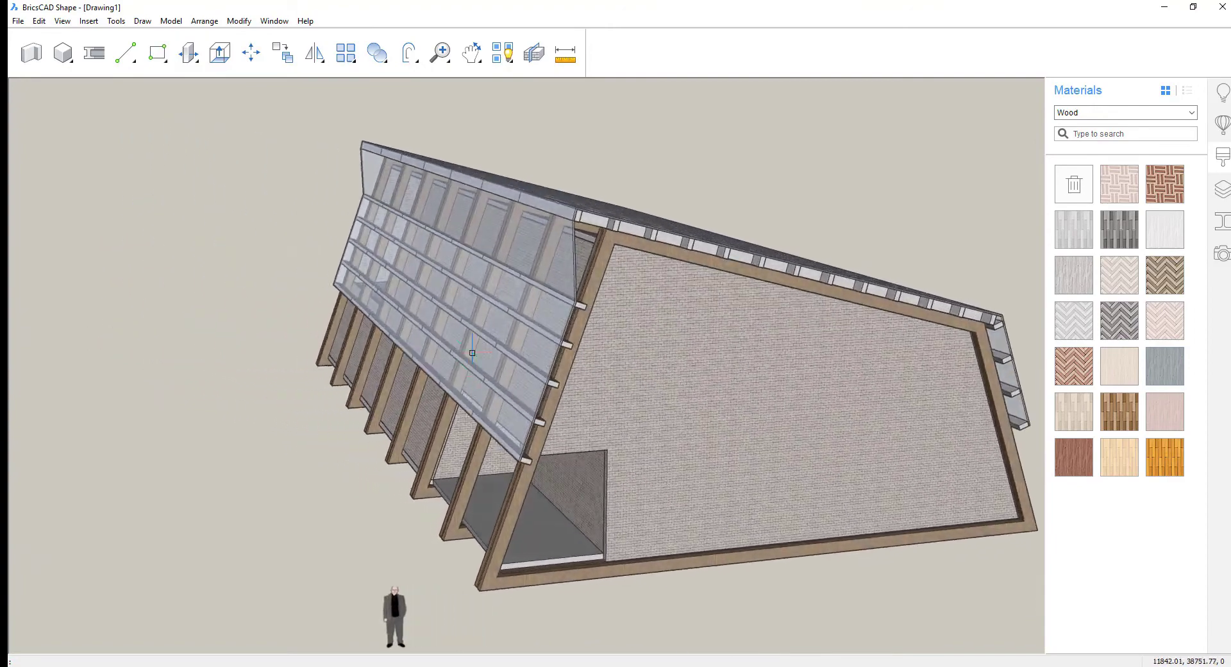
{"action": "left_click_drag", "start_coordinate": [325, 184], "coordinate": [604, 478]}
{"action": "middle_click_drag", "start_coordinate": [604, 478], "coordinate": [550, 482], "text": "shift"}
{"action": "key", "text": "Escape"}
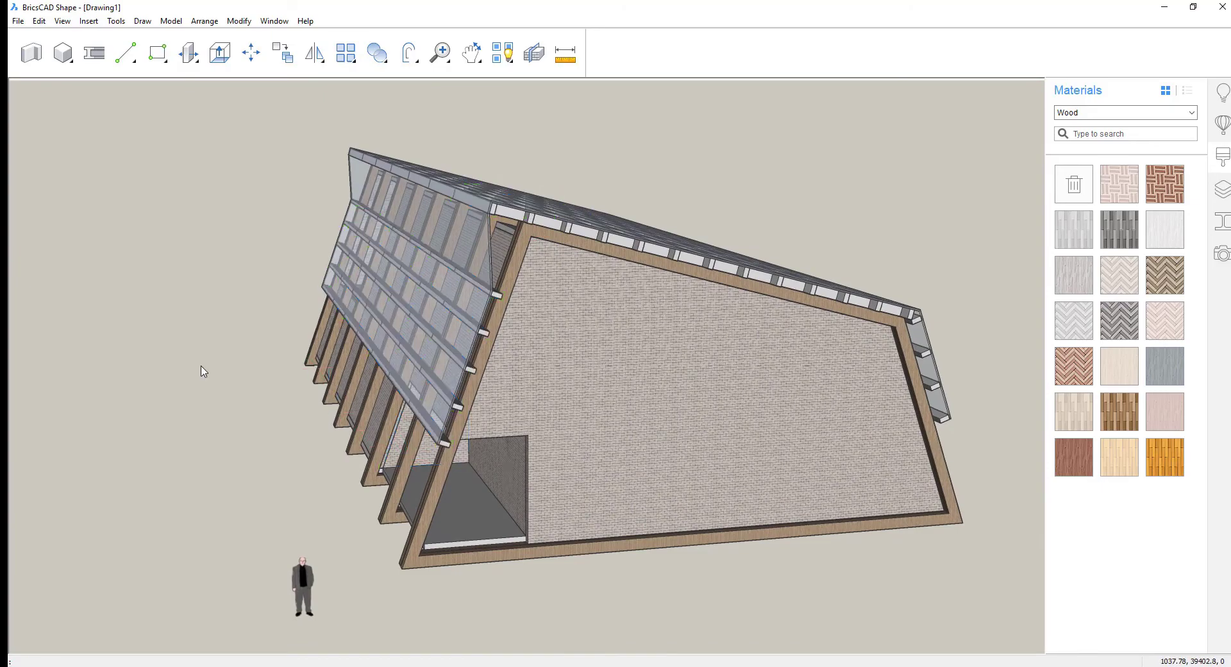
Select all the overhanging roof beams and the horizontal beams along both sloped sides of the building.
{"action": "middle_click_drag", "start_coordinate": [202, 367], "coordinate": [399, 285], "text": "shift"}
{"action": "left_click_drag", "start_coordinate": [386, 260], "coordinate": [521, 462]}
{"action": "mouse_move", "coordinate": [521, 462]}
{"action": "middle_mouse_down", "text": "shift"}
{"action": "mouse_move", "coordinate": [565, 460]}
{"action": "mouse_move", "coordinate": [504, 460]}
{"action": "middle_mouse_up", "text": "shift"}
{"action": "left_click_drag", "start_coordinate": [352, 135], "coordinate": [900, 345]}
{"action": "middle_click_drag", "start_coordinate": [900, 345], "coordinate": [558, 319], "text": "shift"}
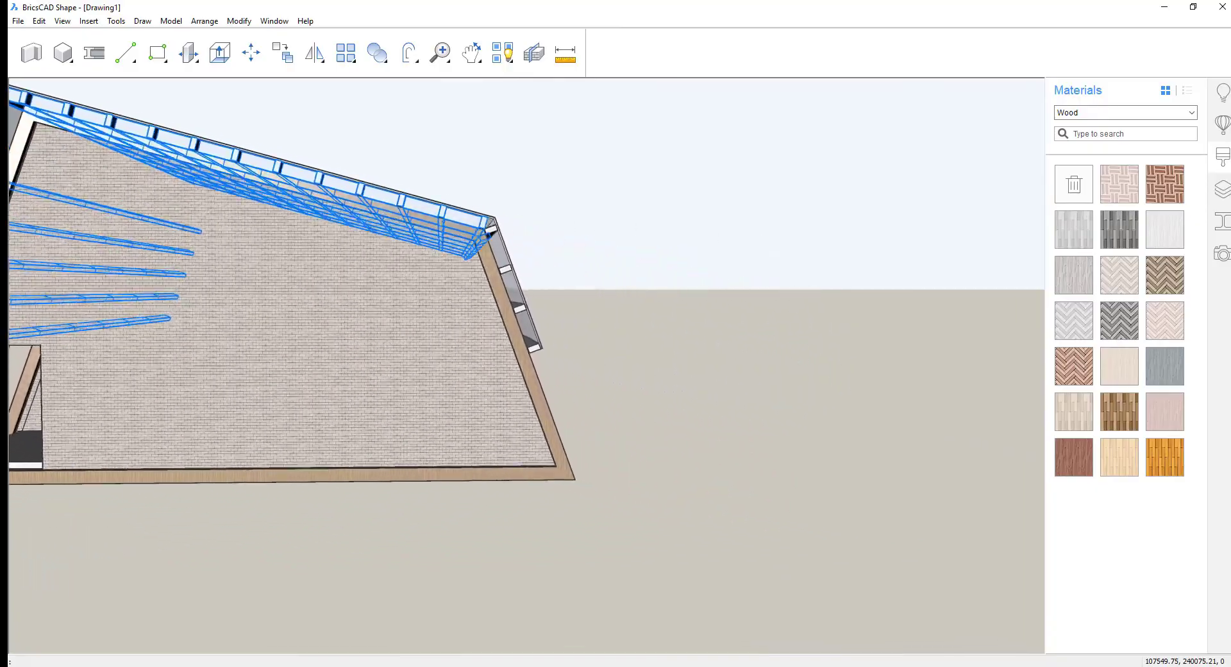
{"action": "left_click_drag", "start_coordinate": [456, 186], "coordinate": [587, 368]}
{"action": "middle_click_drag", "start_coordinate": [587, 369], "coordinate": [765, 317], "text": "shift"}
{"action": "scroll", "coordinate": [770, 315], "scroll_direction": "up", "scroll_amount": 10}
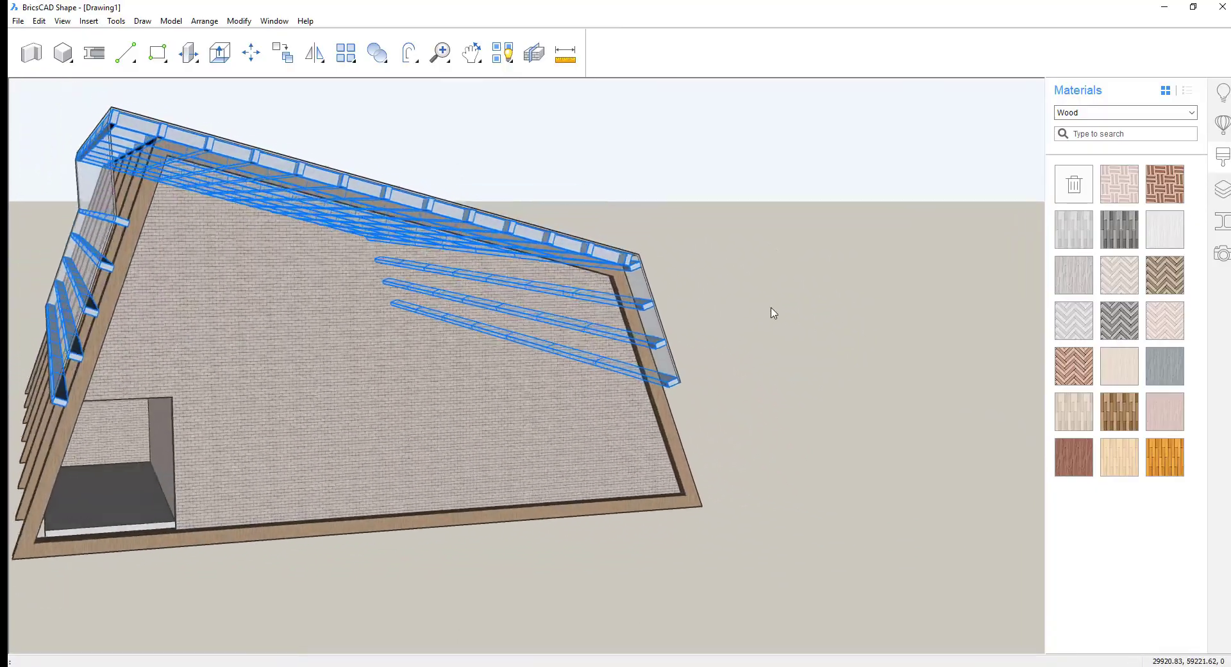
Apply the EURO IPE 360 I-shape profile to the selected roof and side beams.
{"action": "scroll", "coordinate": [771, 313], "scroll_direction": "up", "scroll_amount": 8}
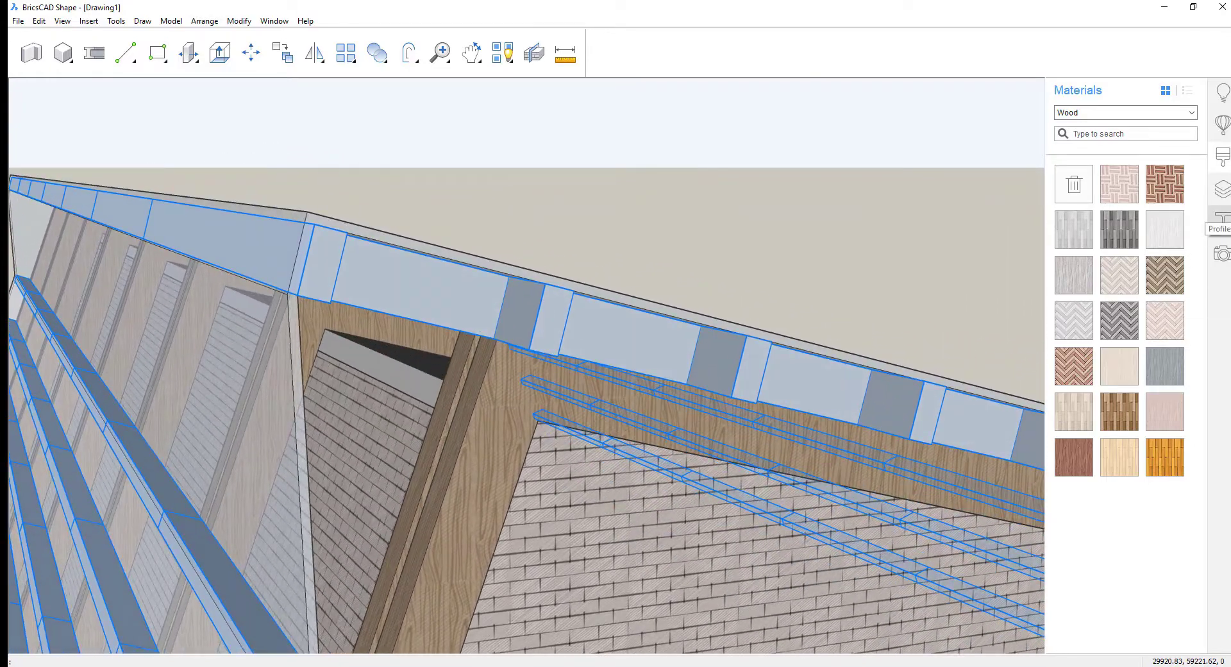
{"action": "left_click", "coordinate": [1223, 219]}
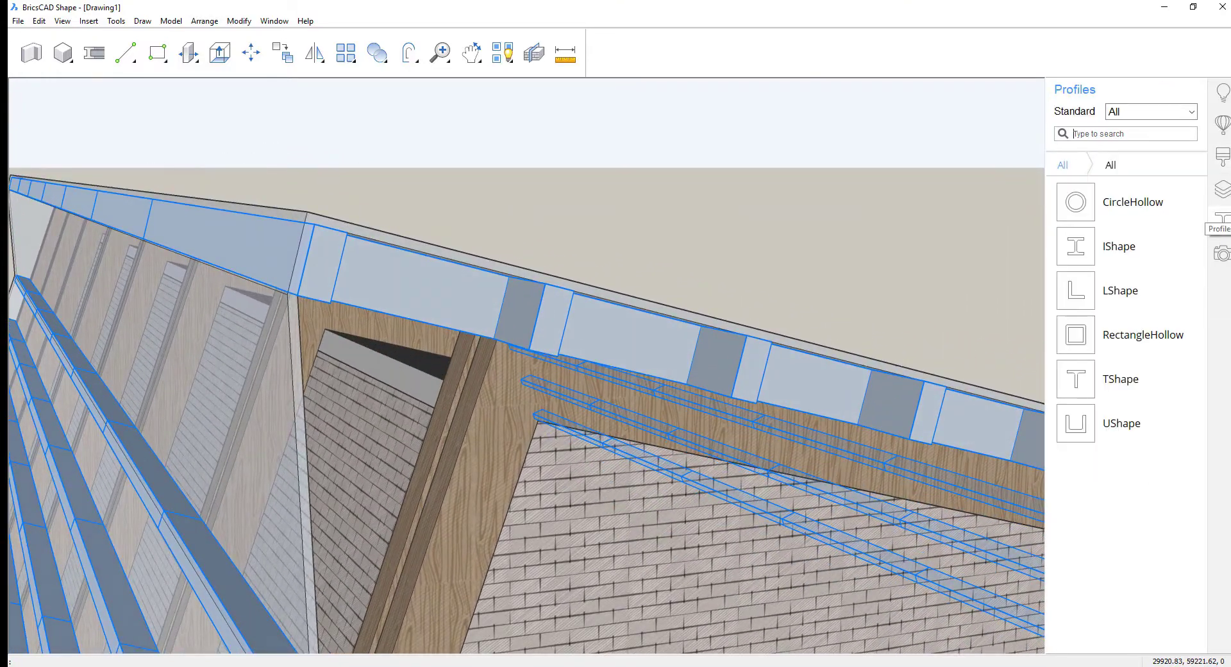
{"action": "left_click", "coordinate": [1120, 250]}
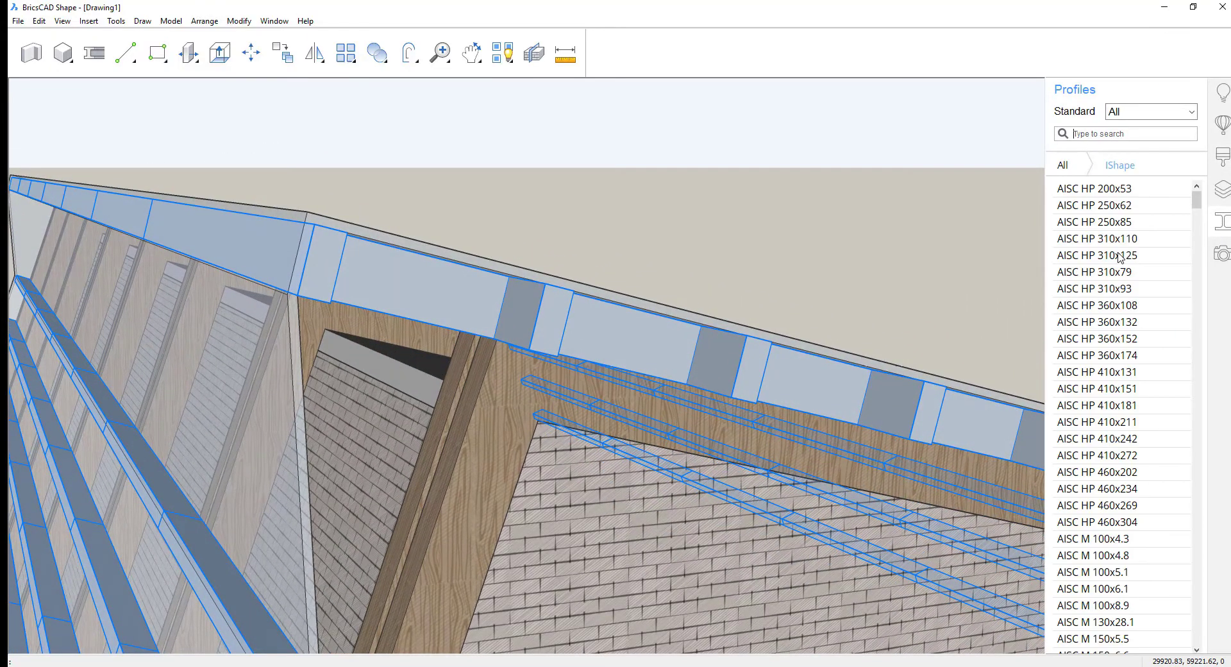
{"action": "left_click", "coordinate": [1117, 136]}
{"action": "type", "text": "IPE"}
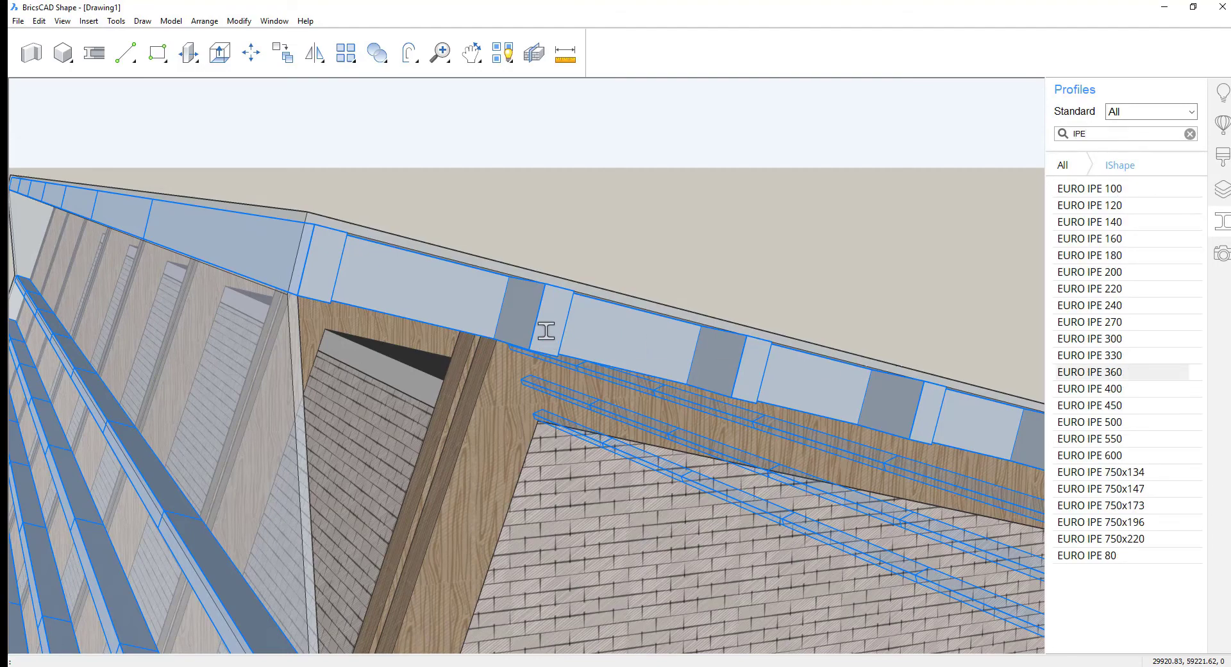
{"action": "left_click_drag", "start_coordinate": [546, 331], "coordinate": [546, 329]}
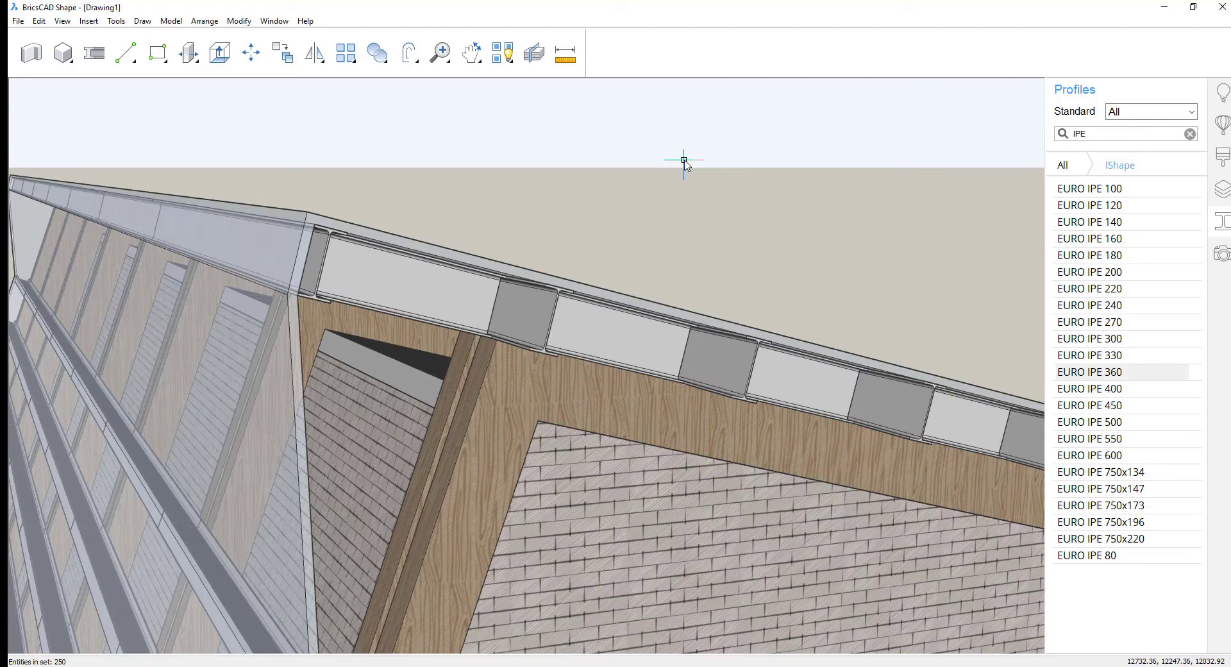
Place a section plane parallel to the near end wall and shift it along the building to cut open the interior.
{"action": "scroll", "coordinate": [684, 160], "scroll_direction": "down", "scroll_amount": 8}
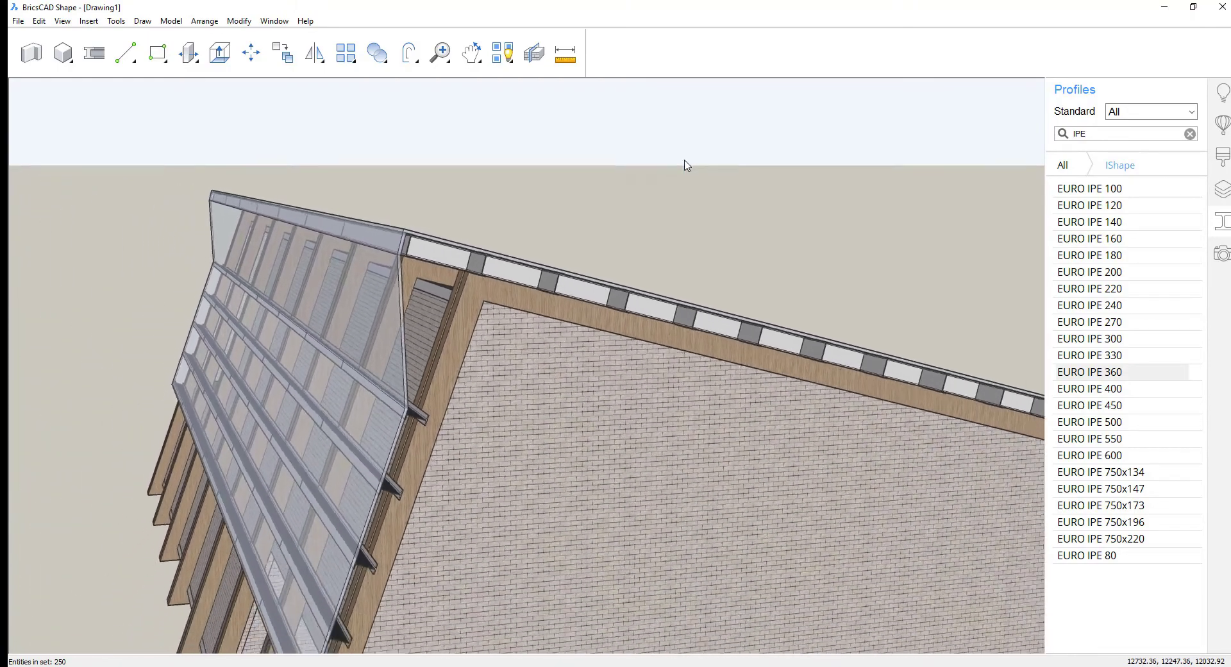
{"action": "scroll", "coordinate": [684, 160], "scroll_direction": "down", "scroll_amount": 1}
{"action": "middle_click_drag", "start_coordinate": [685, 161], "coordinate": [958, 299], "text": "shift"}
{"action": "right_click", "coordinate": [958, 299]}
{"action": "mouse_move", "coordinate": [972, 351]}
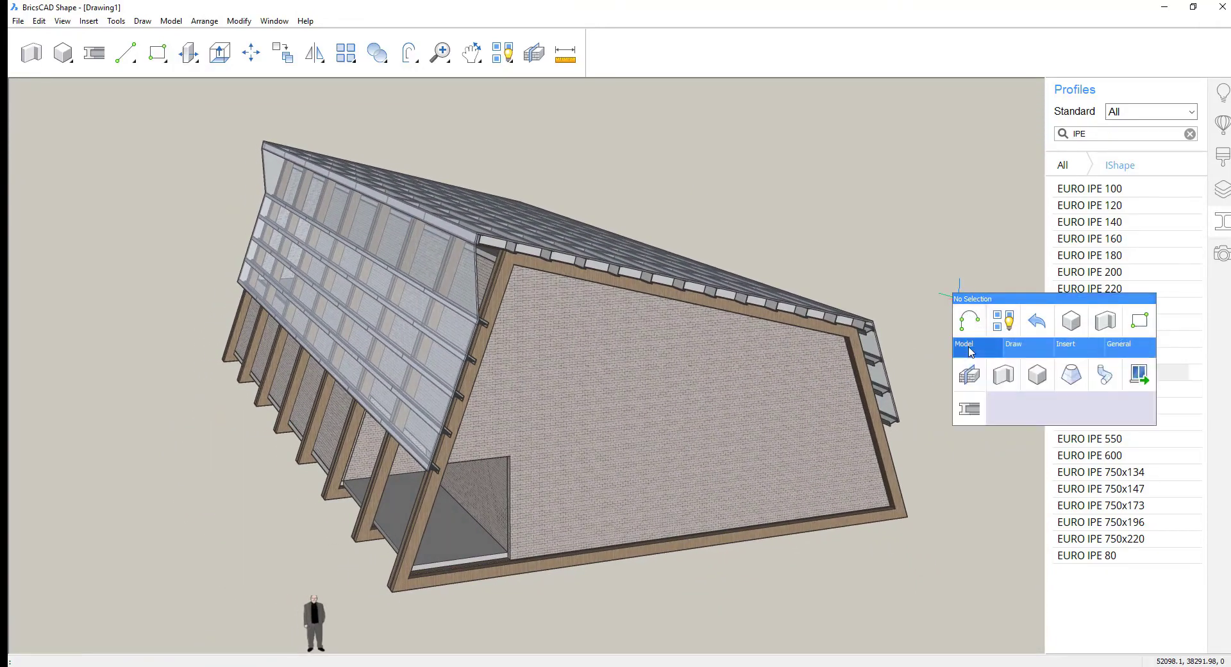
{"action": "left_click", "coordinate": [970, 376]}
{"action": "left_click", "coordinate": [769, 501]}
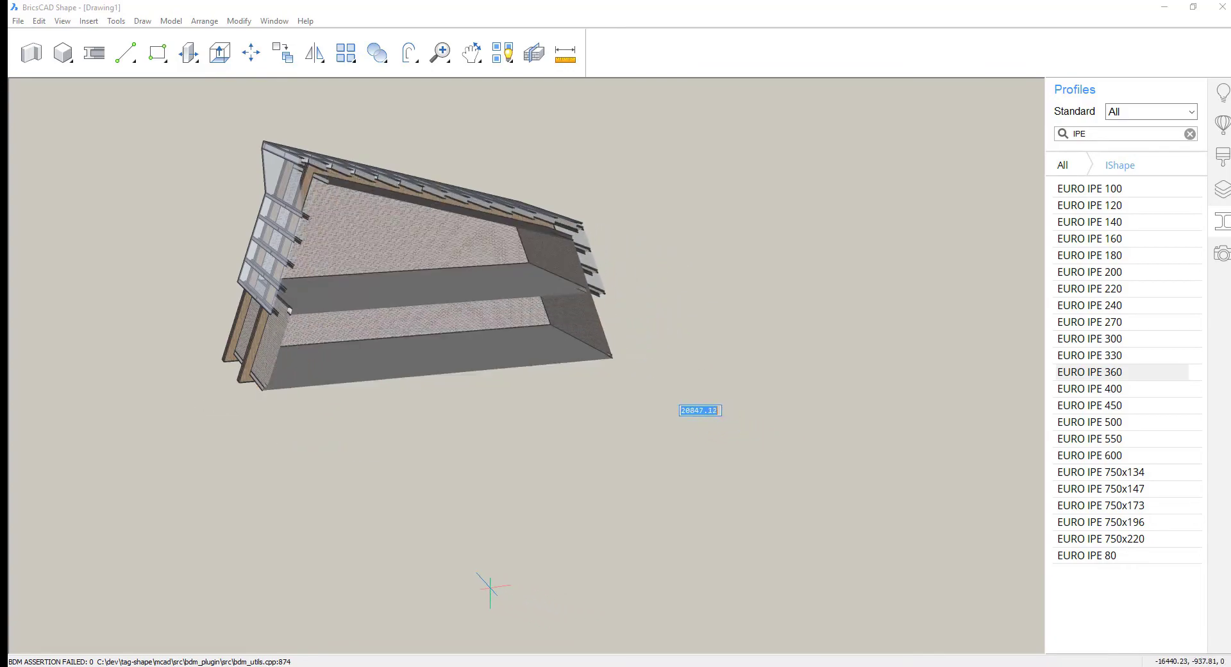
{"action": "left_click", "coordinate": [813, 471]}
{"action": "middle_click_drag", "start_coordinate": [813, 471], "coordinate": [687, 468], "text": "shift"}
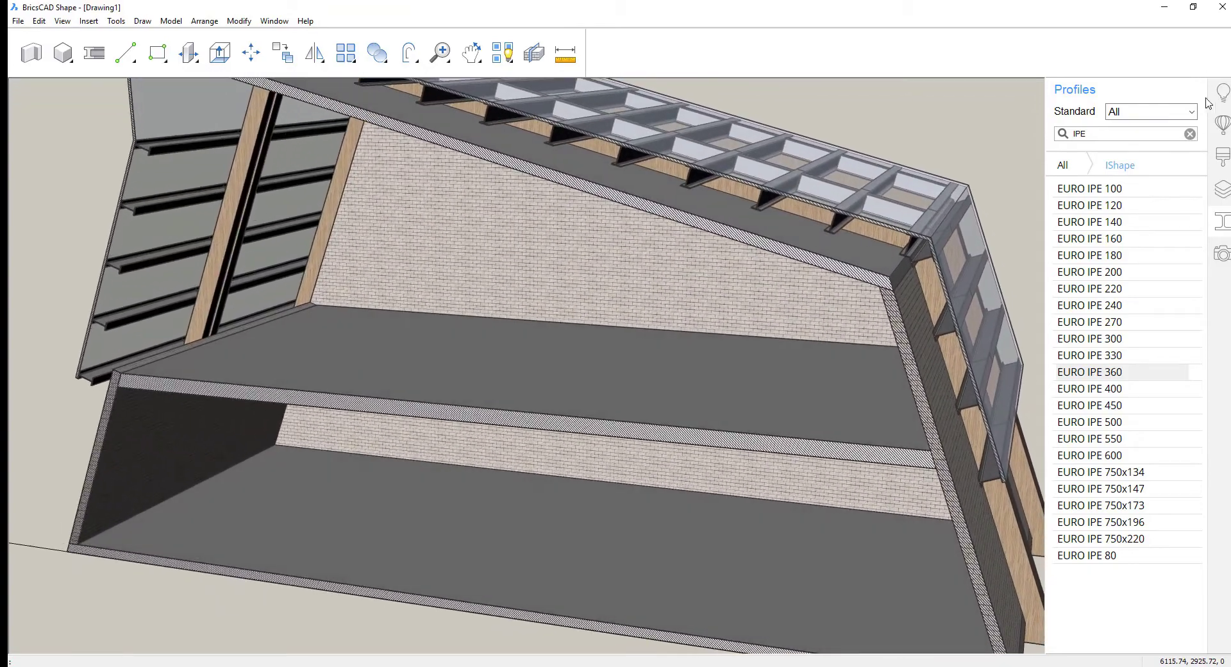
Insert a Triple Couch from the Furniture components on the upper floor and rotate it so its back faces the section cut.
{"action": "left_click", "coordinate": [1217, 128]}
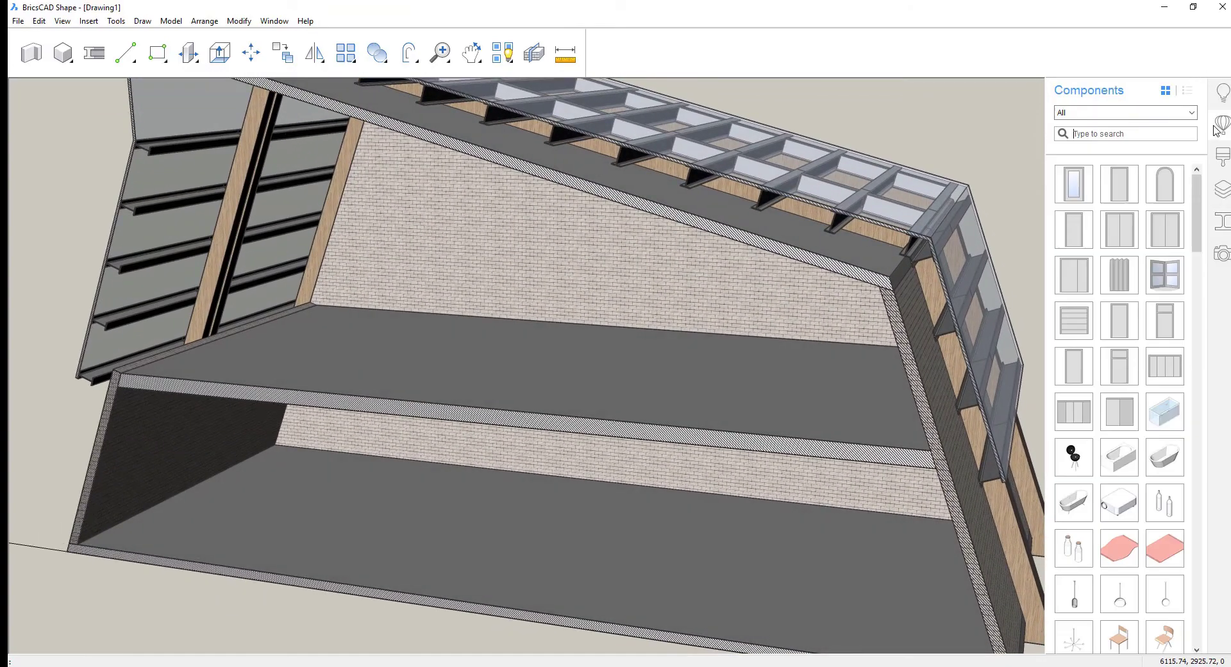
{"action": "left_click", "coordinate": [1190, 117]}
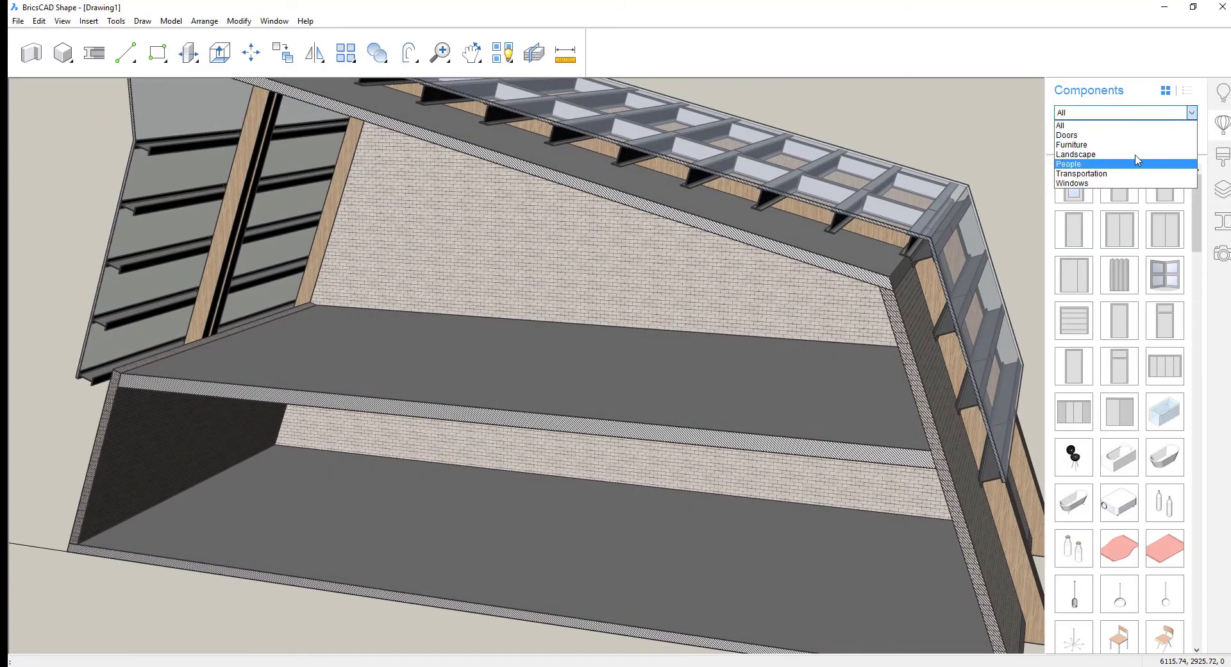
{"action": "left_click", "coordinate": [1136, 148]}
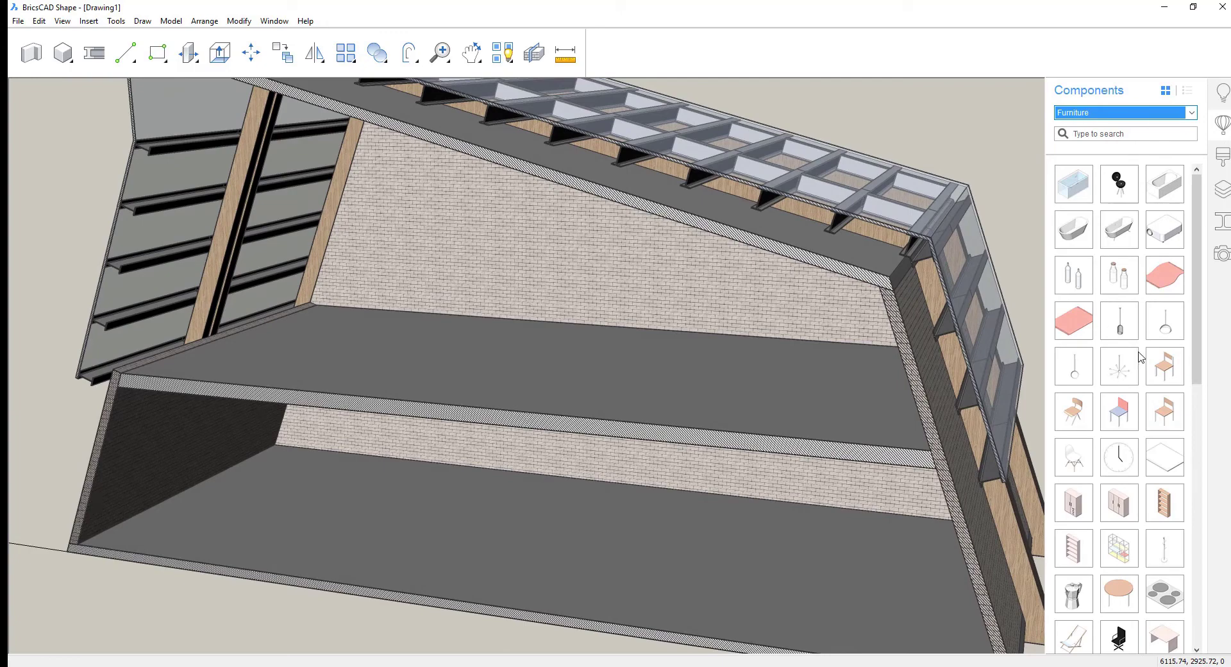
{"action": "left_click_drag", "start_coordinate": [1198, 229], "coordinate": [1198, 490]}
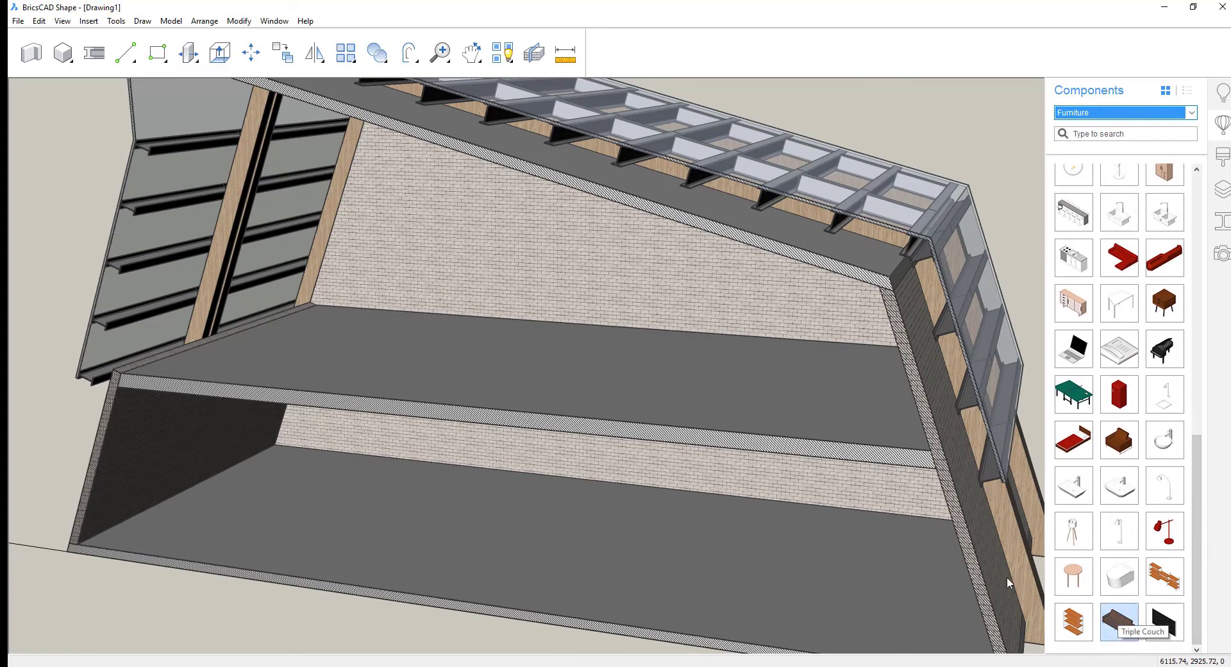
{"action": "left_click", "coordinate": [667, 389]}
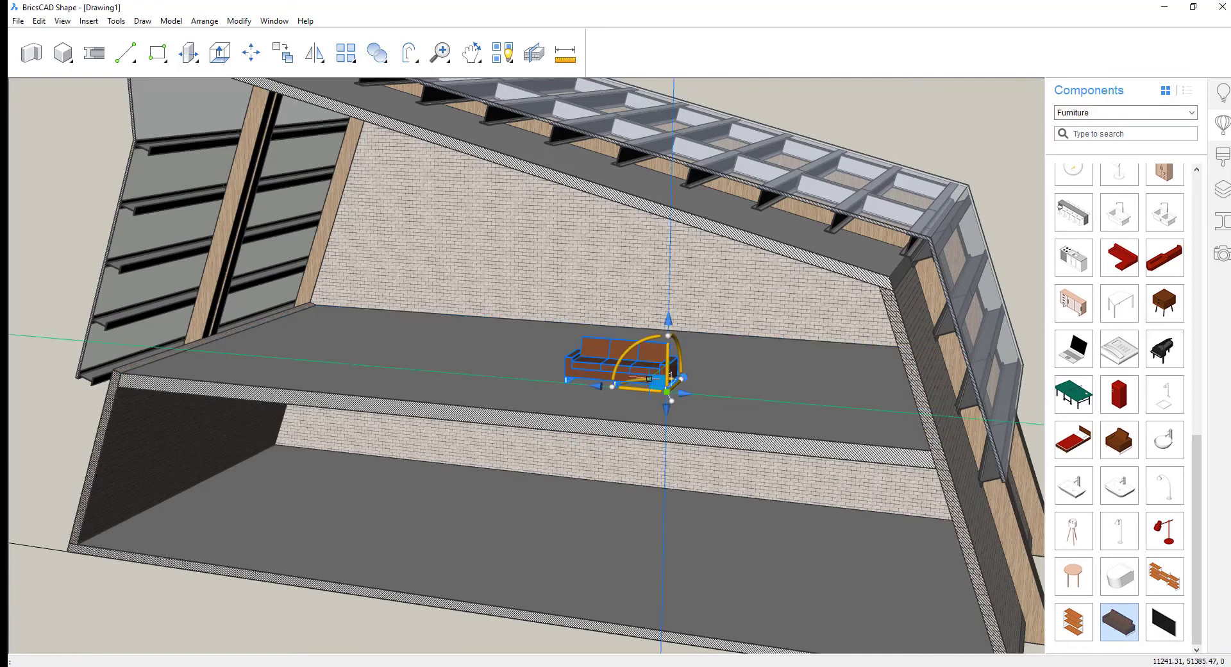
{"action": "left_click", "coordinate": [646, 379]}
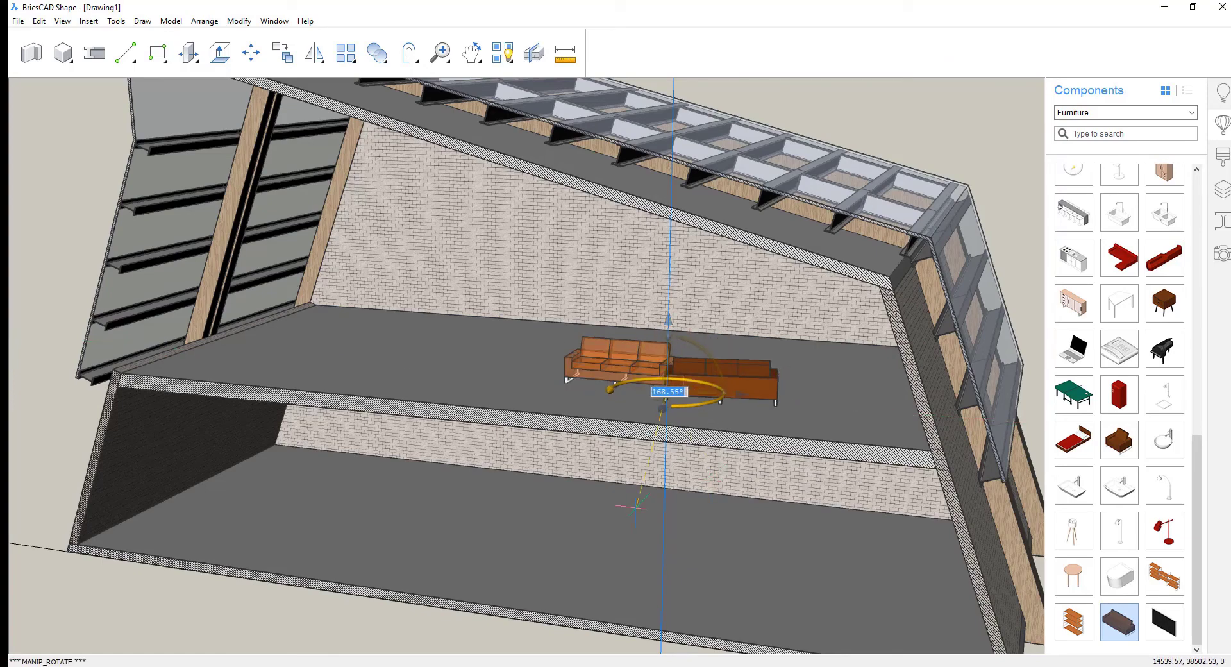
{"action": "left_click", "coordinate": [544, 497]}
{"action": "middle_click_drag", "start_coordinate": [733, 644], "coordinate": [994, 651], "text": "shift"}
{"action": "key", "text": "Escape"}
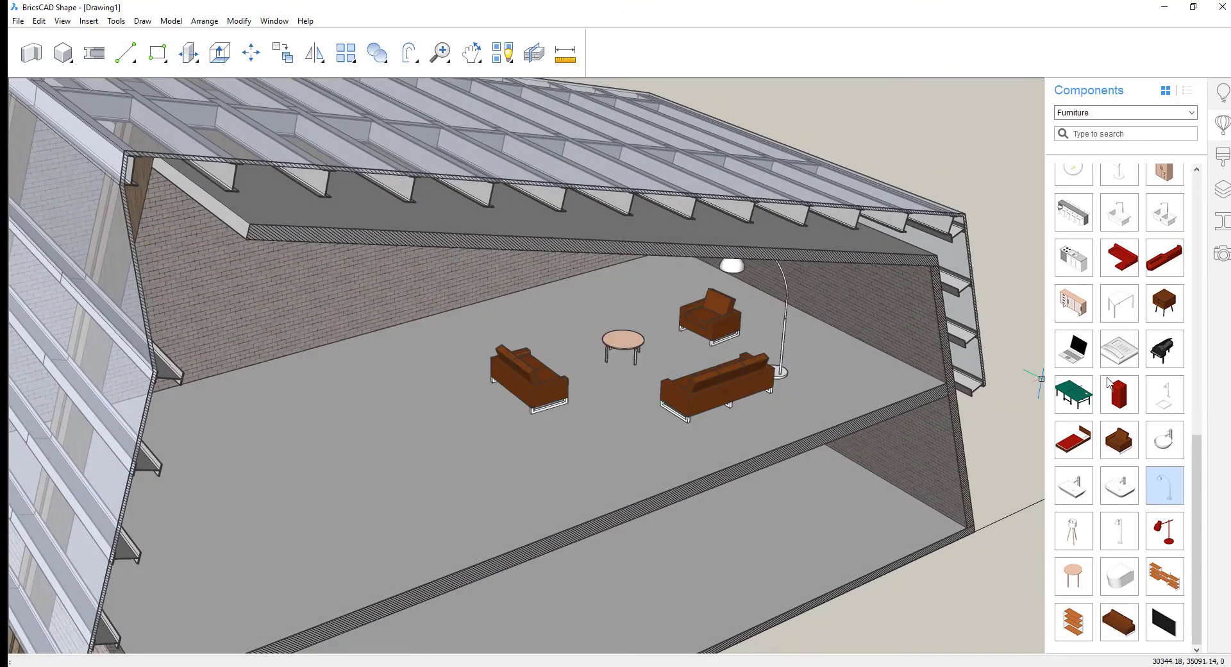
Insert a grand piano on the upper floor near the glazed side and rotate it so its keyboard faces the room.
{"action": "left_click", "coordinate": [1163, 352]}
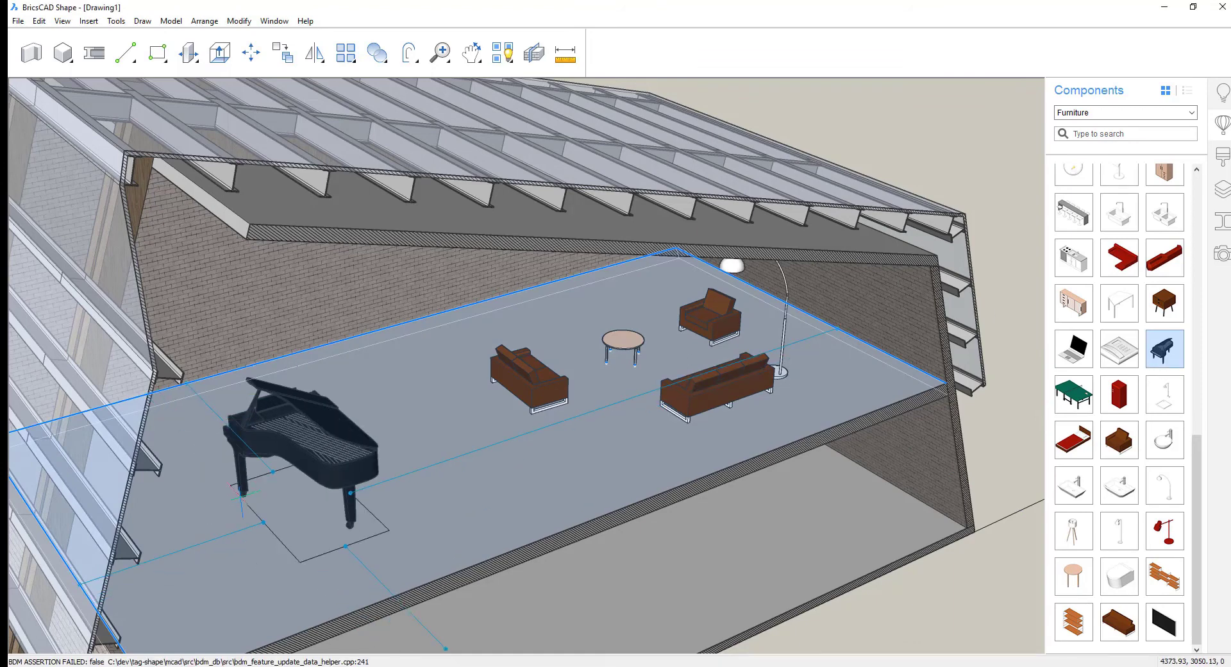
{"action": "left_click", "coordinate": [243, 492]}
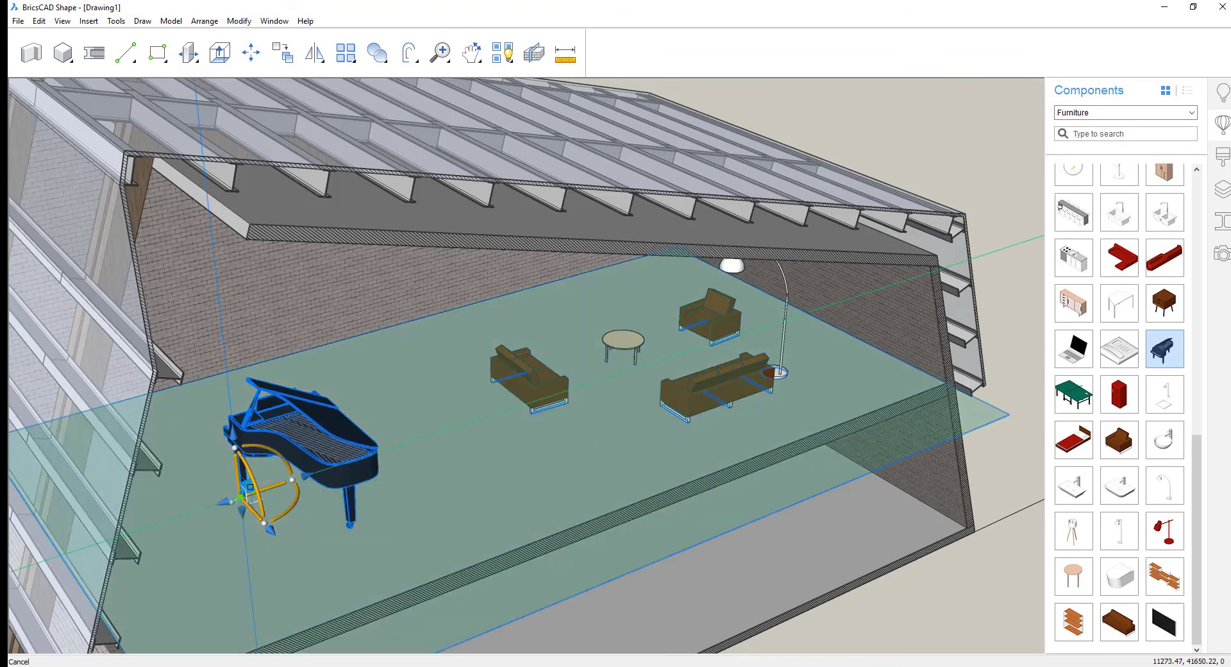
{"action": "left_click", "coordinate": [288, 507]}
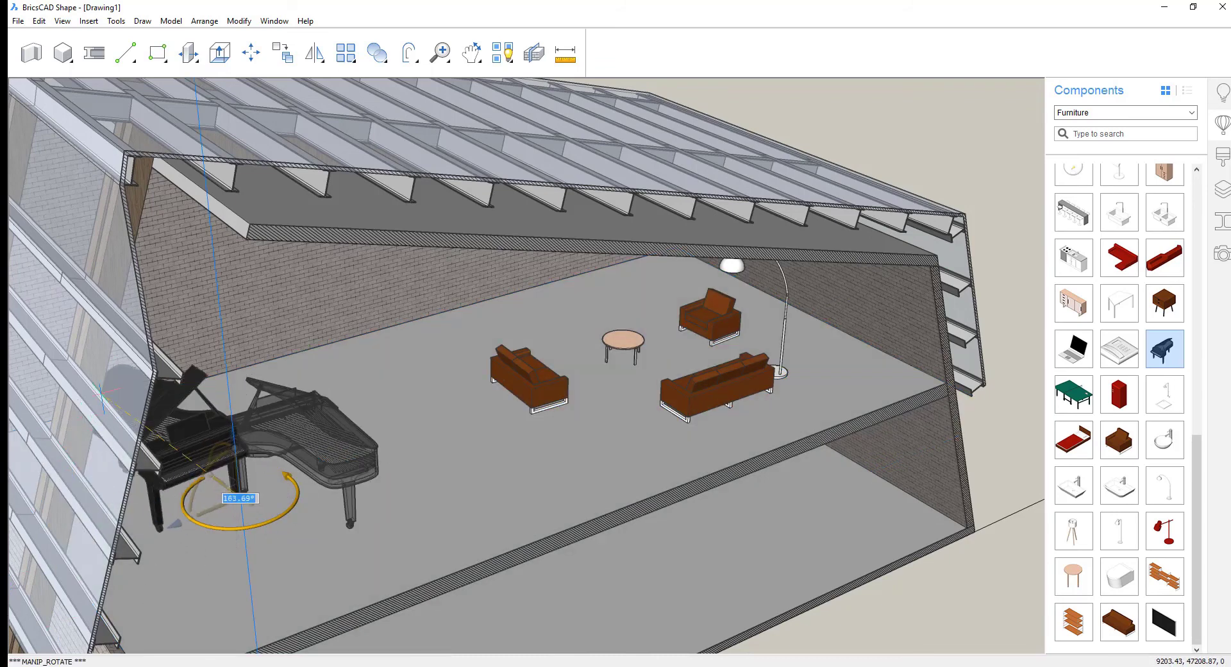
{"action": "left_click", "coordinate": [181, 395]}
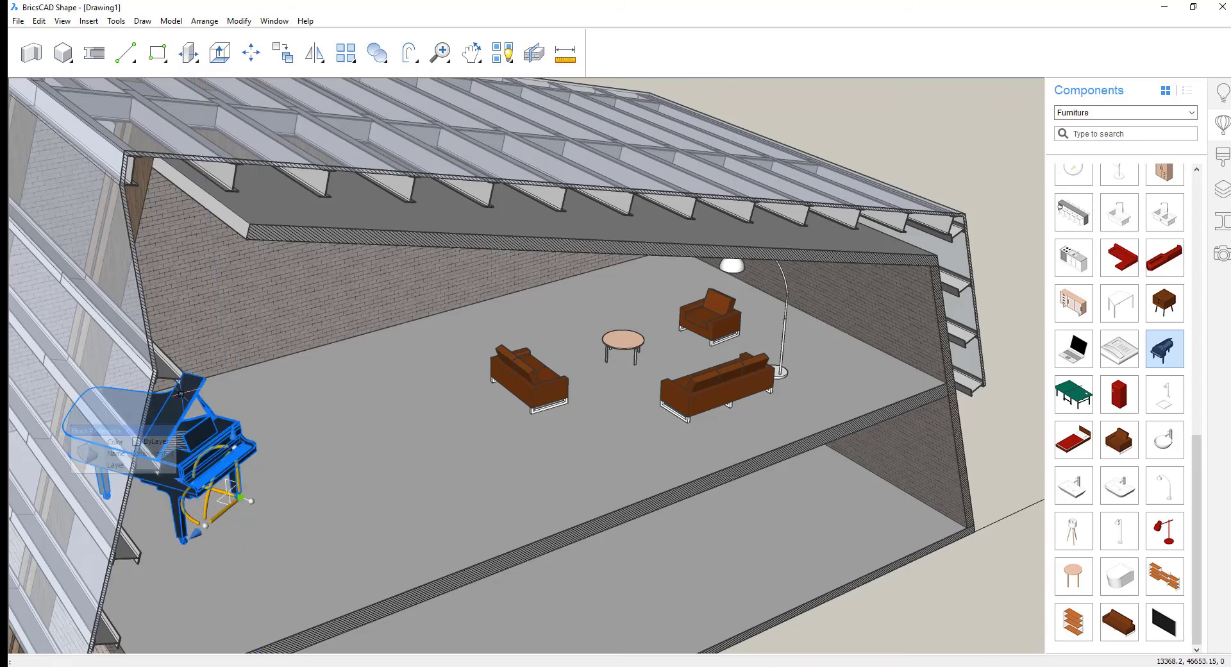
{"action": "key", "text": "Escape"}
Place a small round stool beside the piano's keyboard and mount a clock on the brick wall behind the piano.
{"action": "left_click", "coordinate": [1074, 576]}
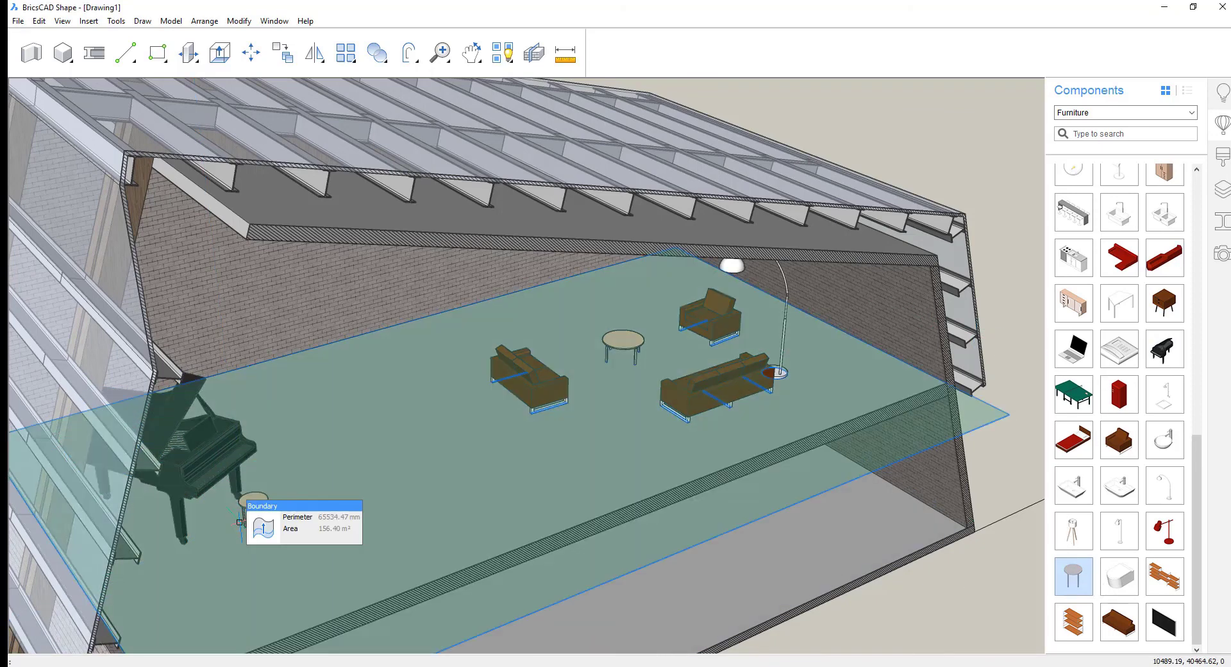
{"action": "left_click", "coordinate": [243, 524]}
{"action": "scroll", "coordinate": [1180, 345], "scroll_direction": "up", "scroll_amount": 5}
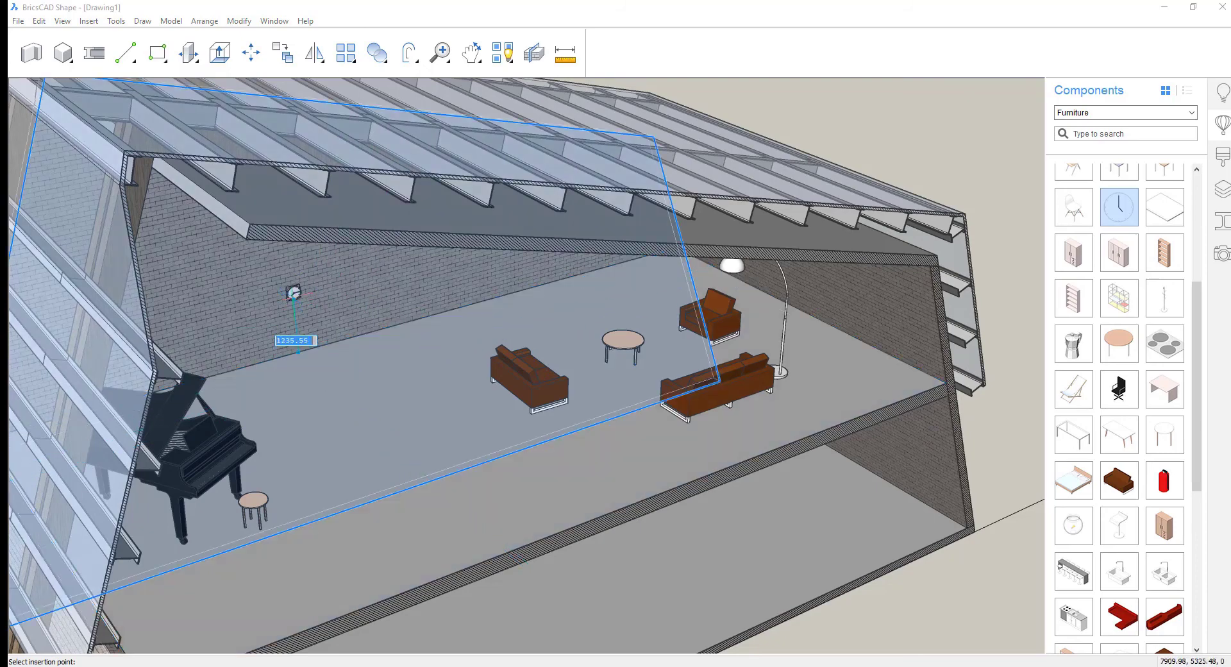
{"action": "left_click", "coordinate": [290, 267]}
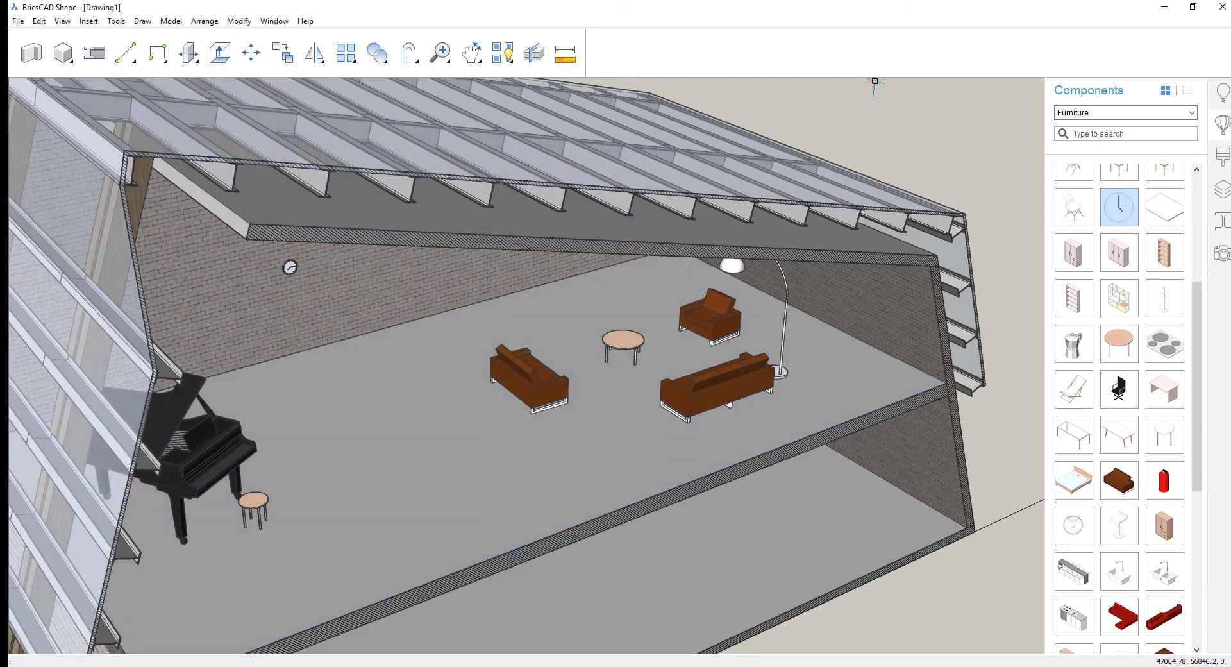
Delete the section plane that cuts the building open.
{"action": "scroll", "coordinate": [508, 255], "scroll_direction": "down", "scroll_amount": 10}
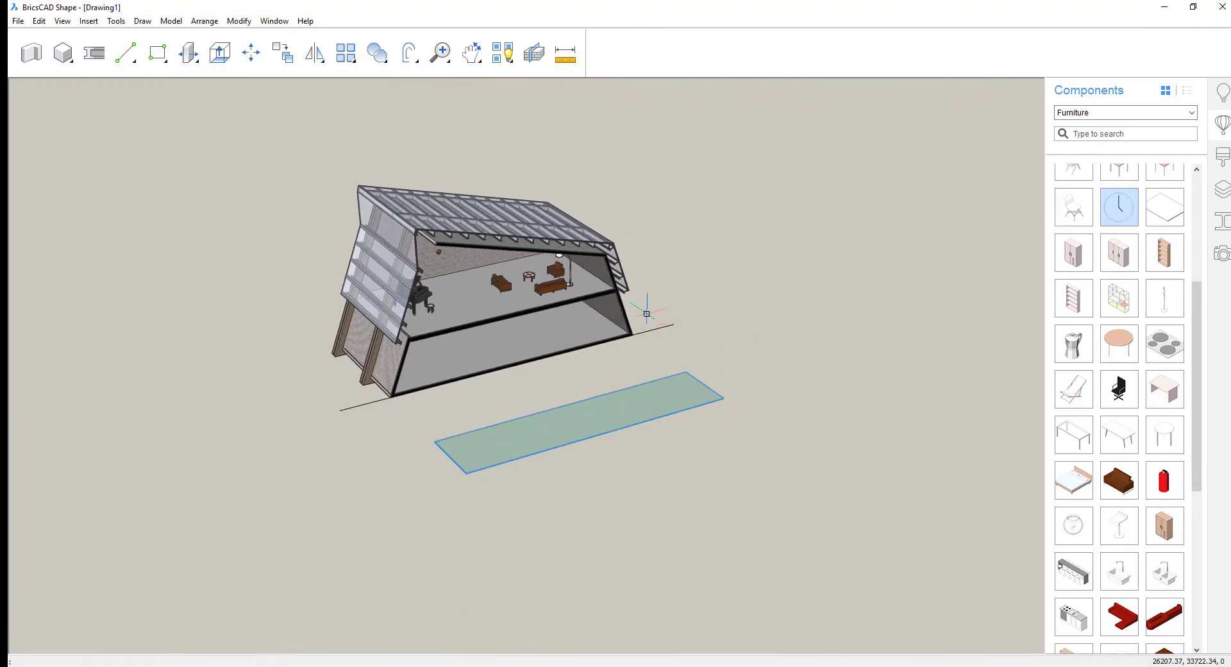
{"action": "left_click", "coordinate": [678, 288]}
{"action": "key", "text": "Delete"}
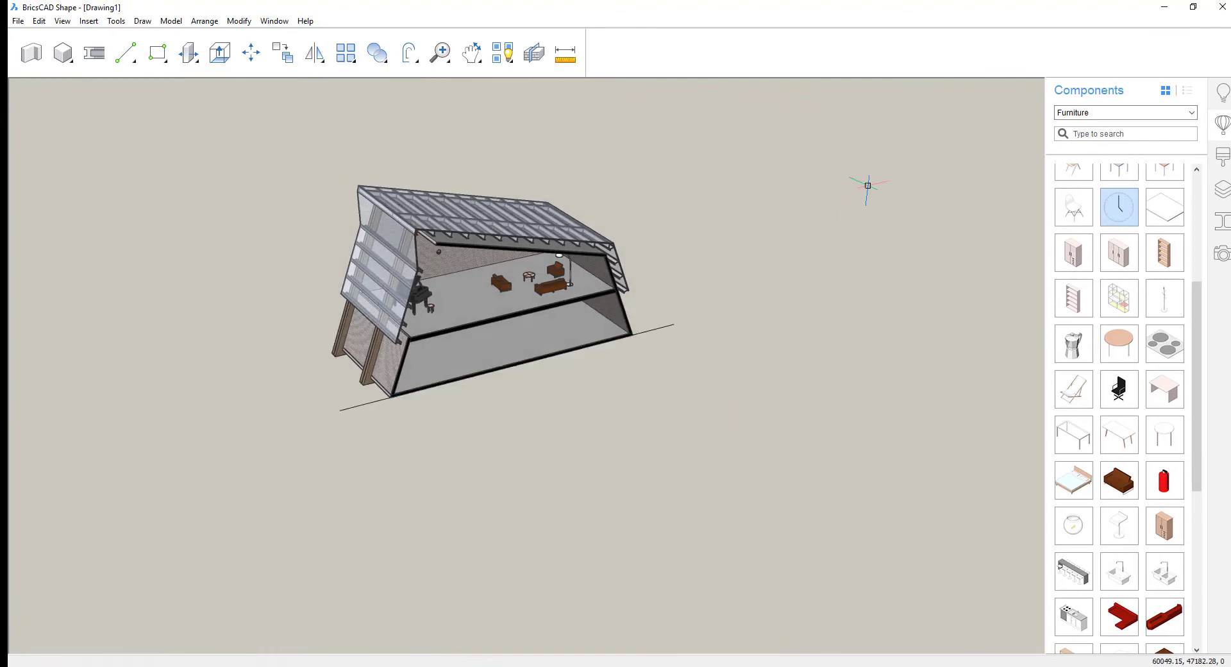
Display the whole building from the entrance corner in the Realistic visual style.
{"action": "middle_click_drag", "start_coordinate": [868, 185], "coordinate": [937, 183], "text": "shift"}
{"action": "middle_click_drag", "start_coordinate": [626, 648], "coordinate": [613, 643], "text": "shift"}
{"action": "left_click", "coordinate": [1222, 254]}
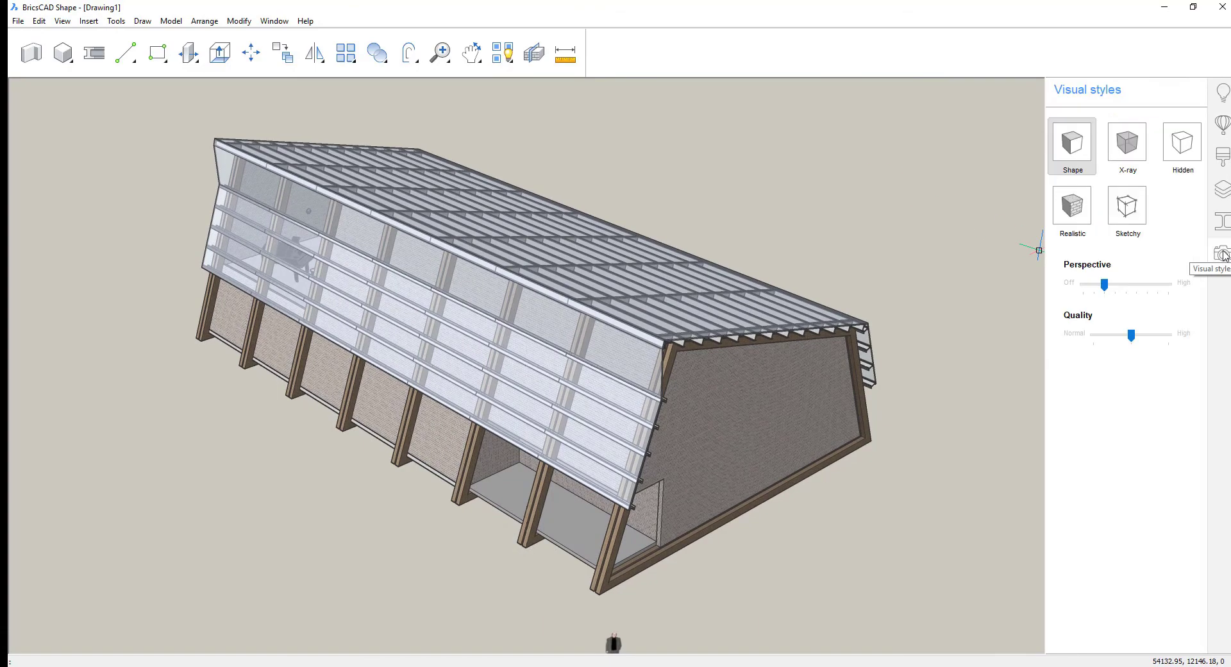
{"action": "left_click", "coordinate": [1090, 229]}
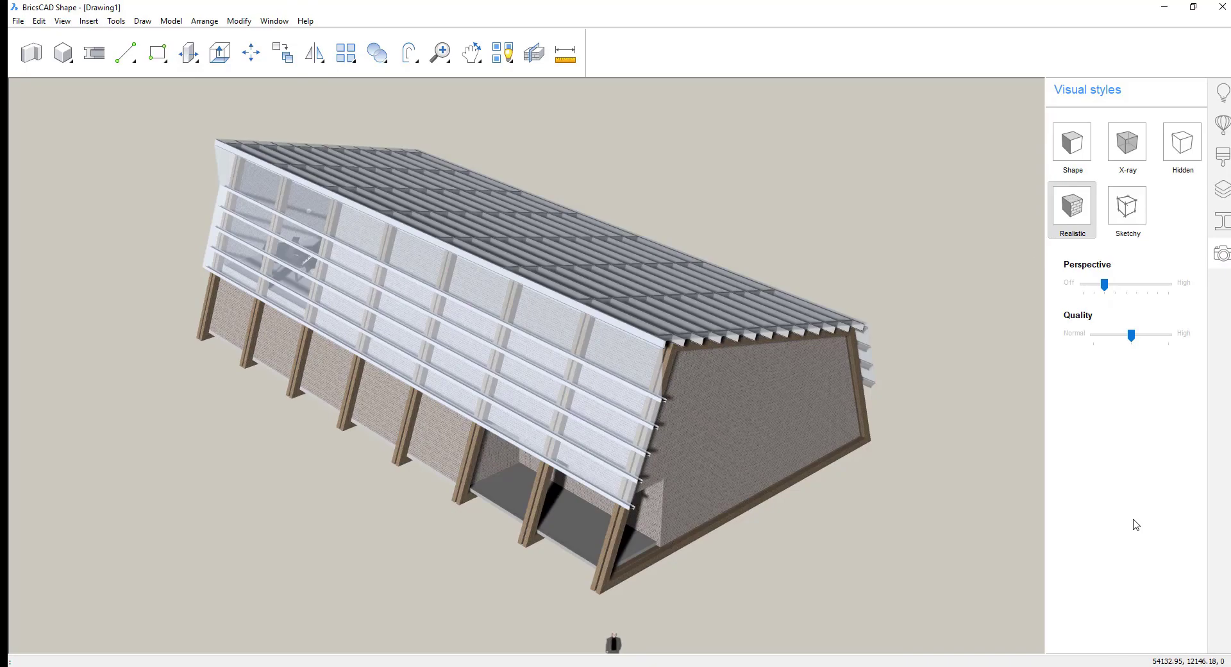